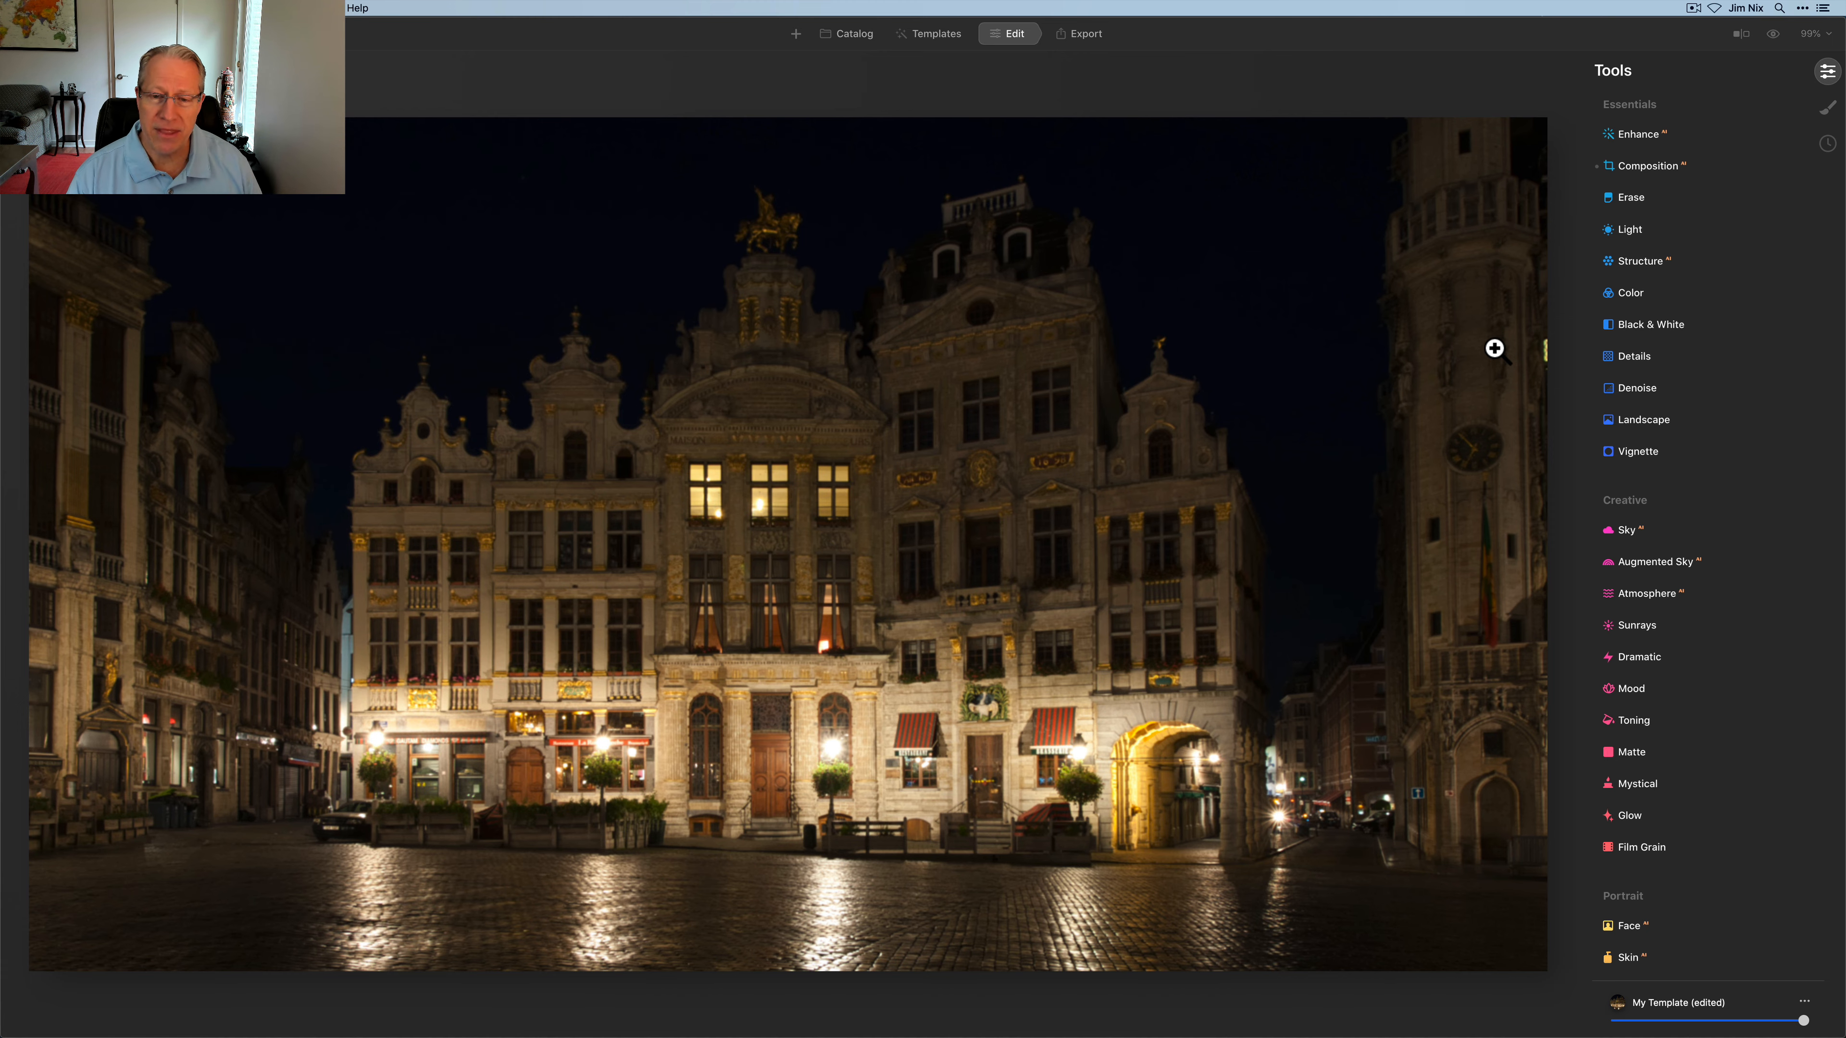
Compare the cropped photo with its original unedited version.
{"action": "left_click", "coordinate": [1773, 33]}
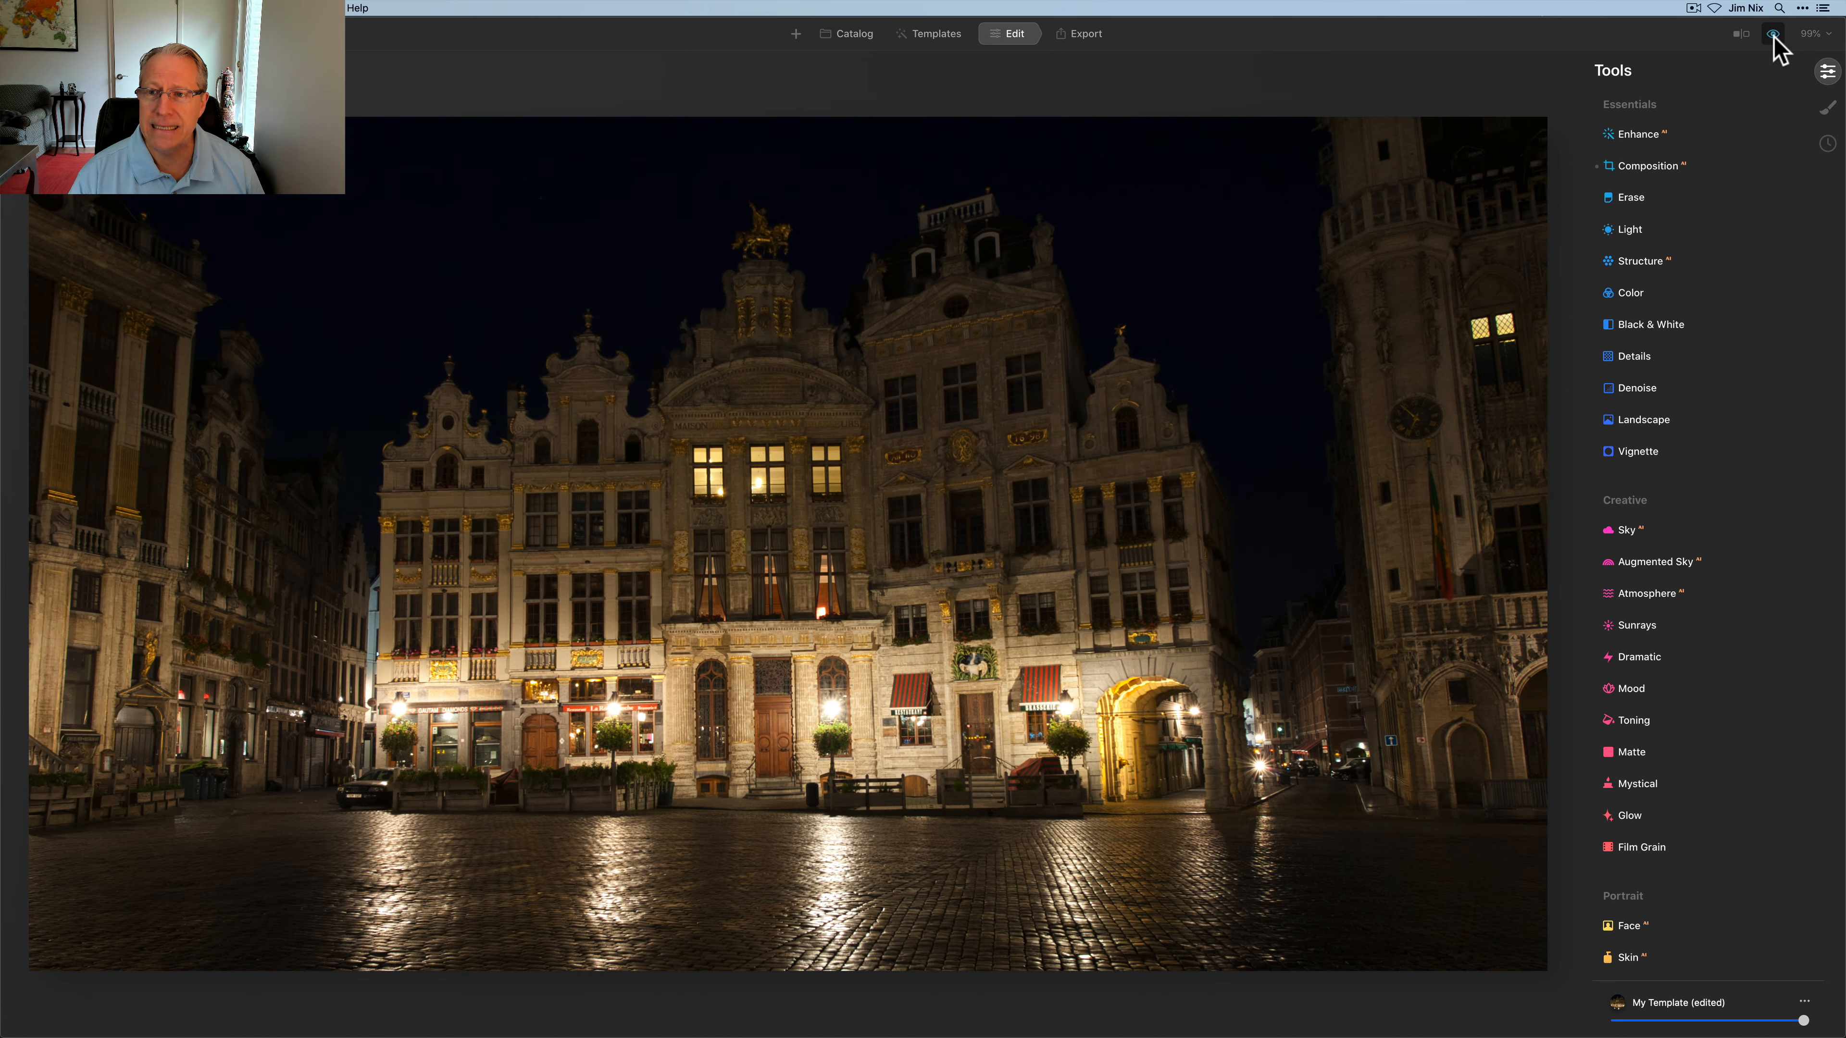
{"action": "left_click", "coordinate": [1773, 34]}
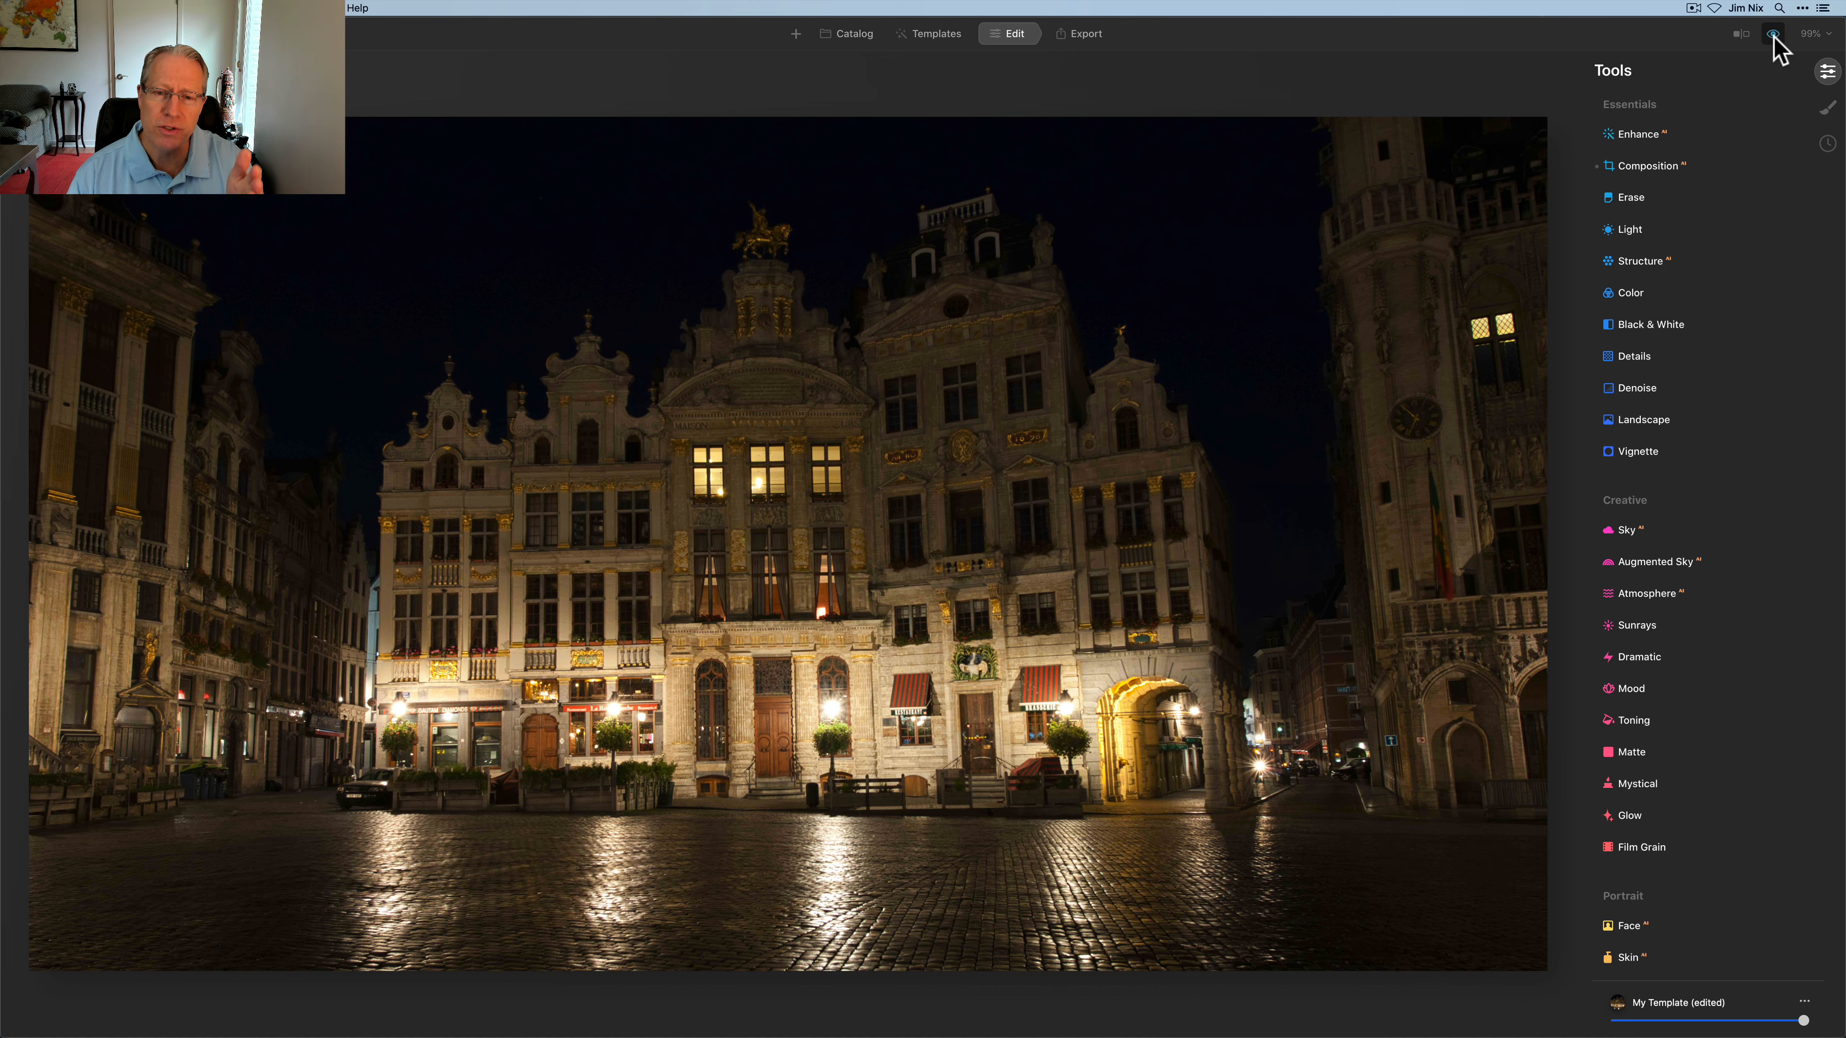
{"action": "left_click", "coordinate": [1772, 34]}
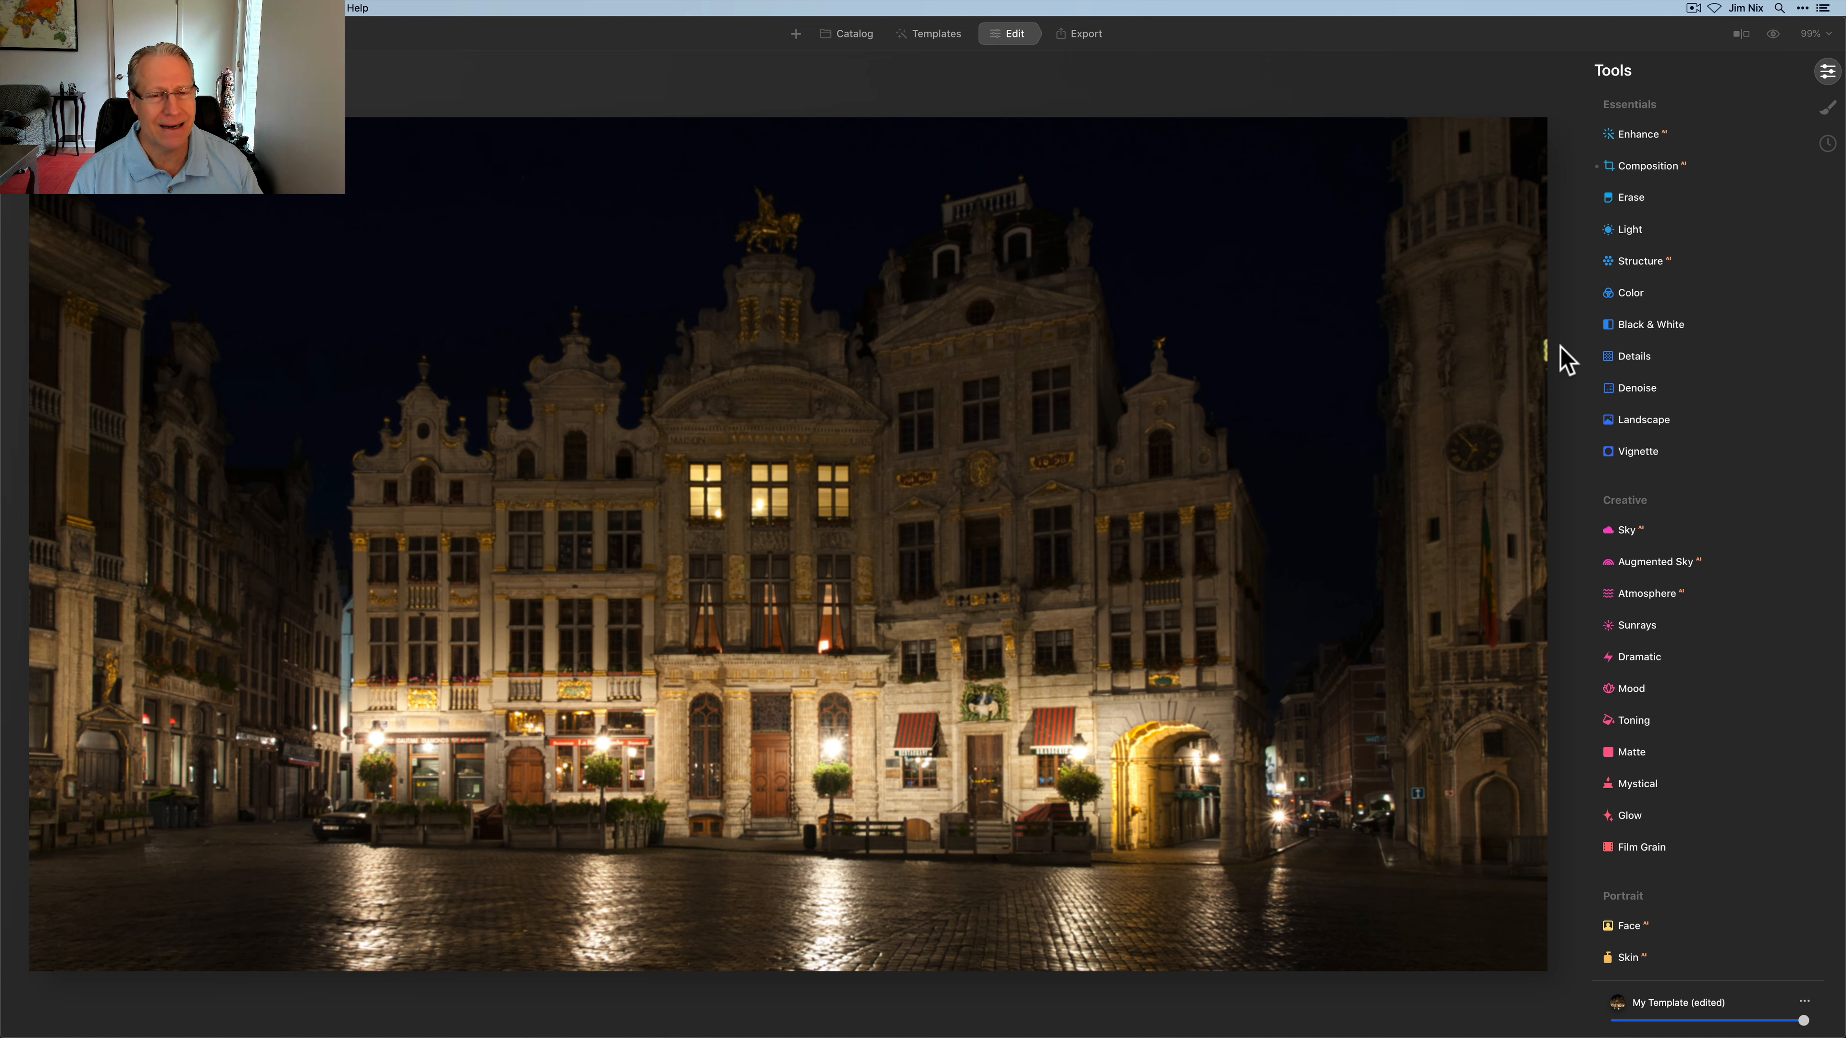
Set the Enhance Accent to 23 and compare the photo with the effect off and on.
{"action": "left_click", "coordinate": [1645, 136]}
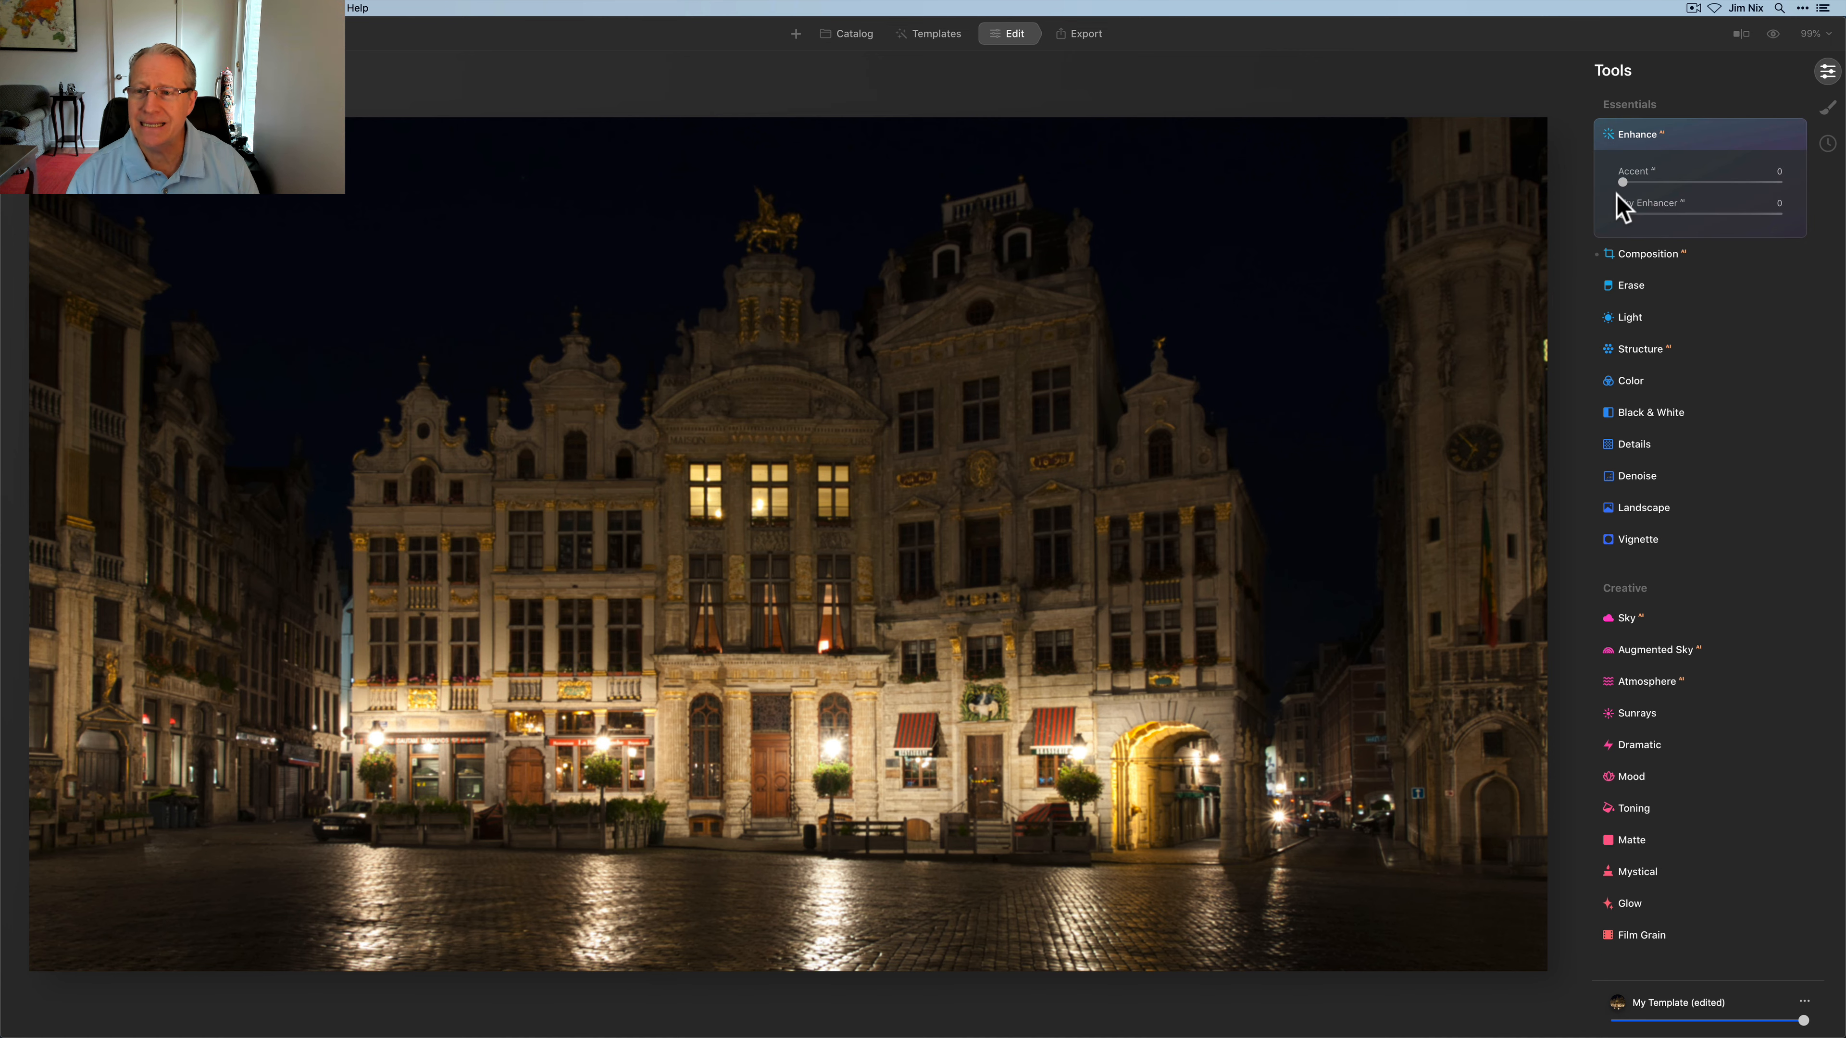
{"action": "left_click_drag", "start_coordinate": [1623, 186], "coordinate": [1662, 180]}
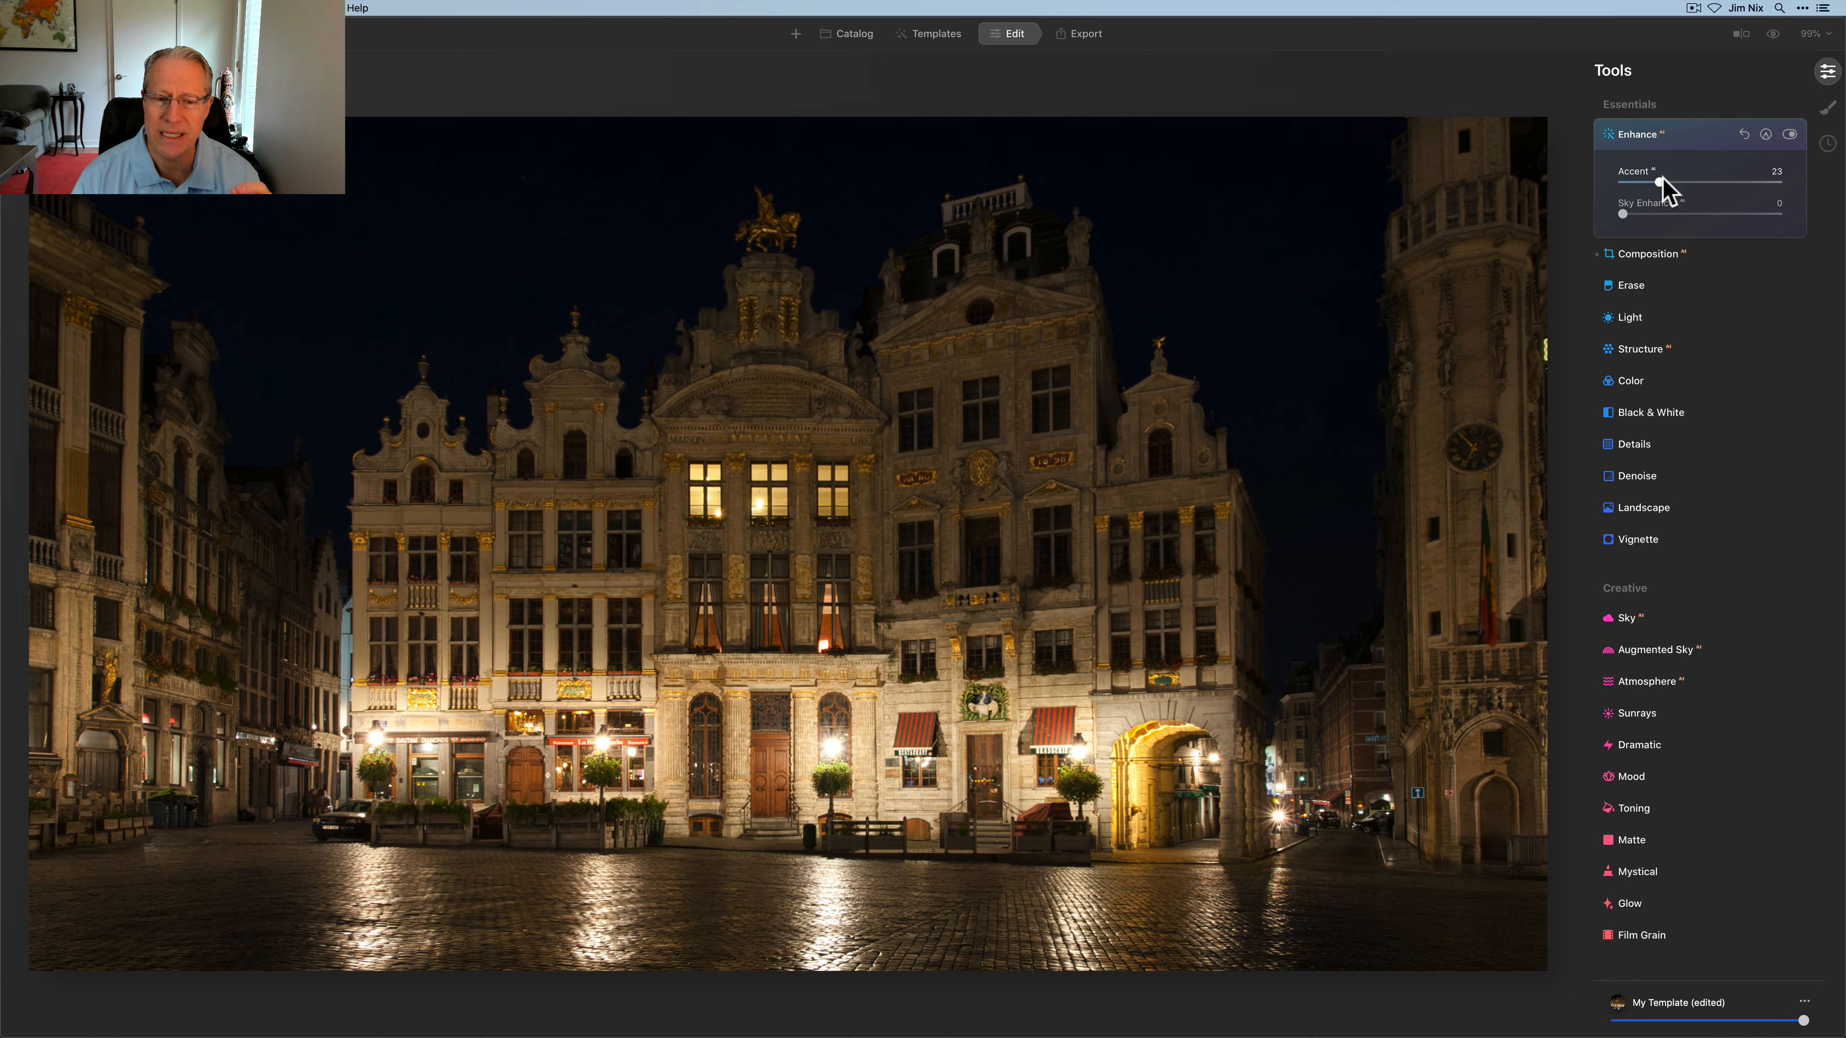
{"action": "left_click", "coordinate": [1789, 135]}
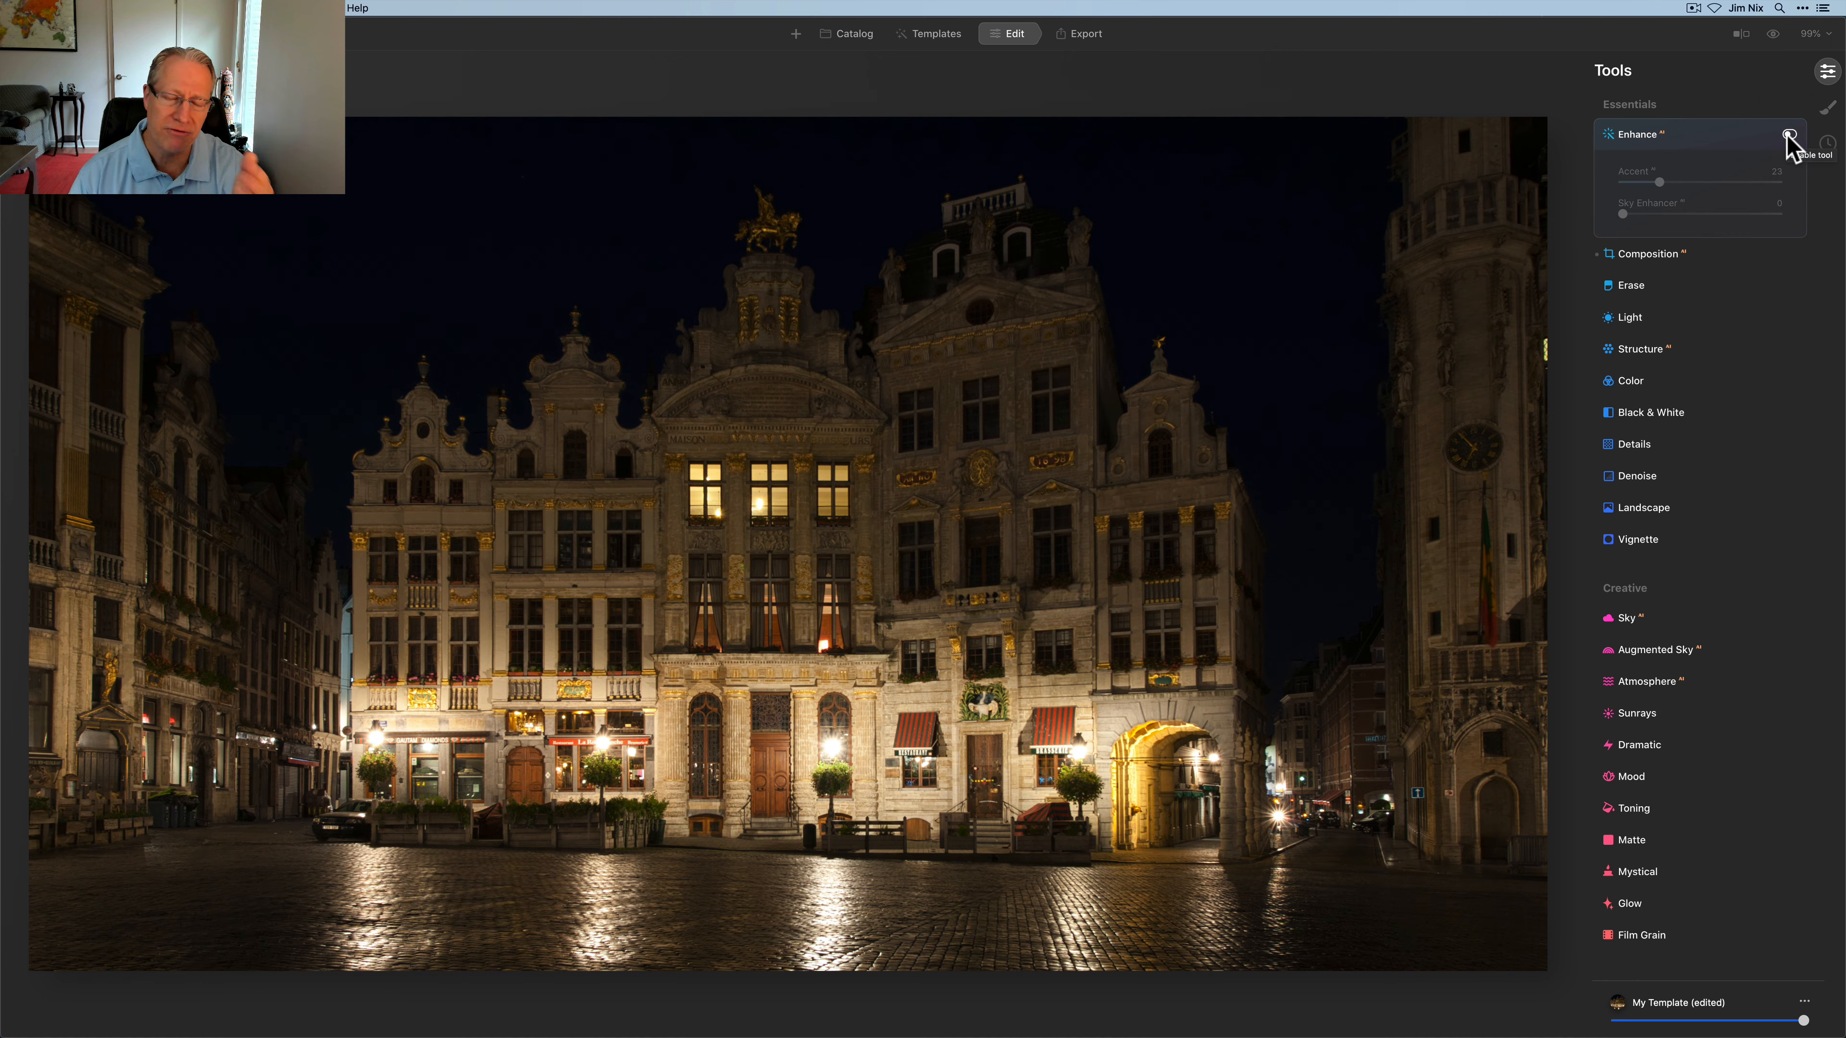
{"action": "left_click", "coordinate": [1789, 135]}
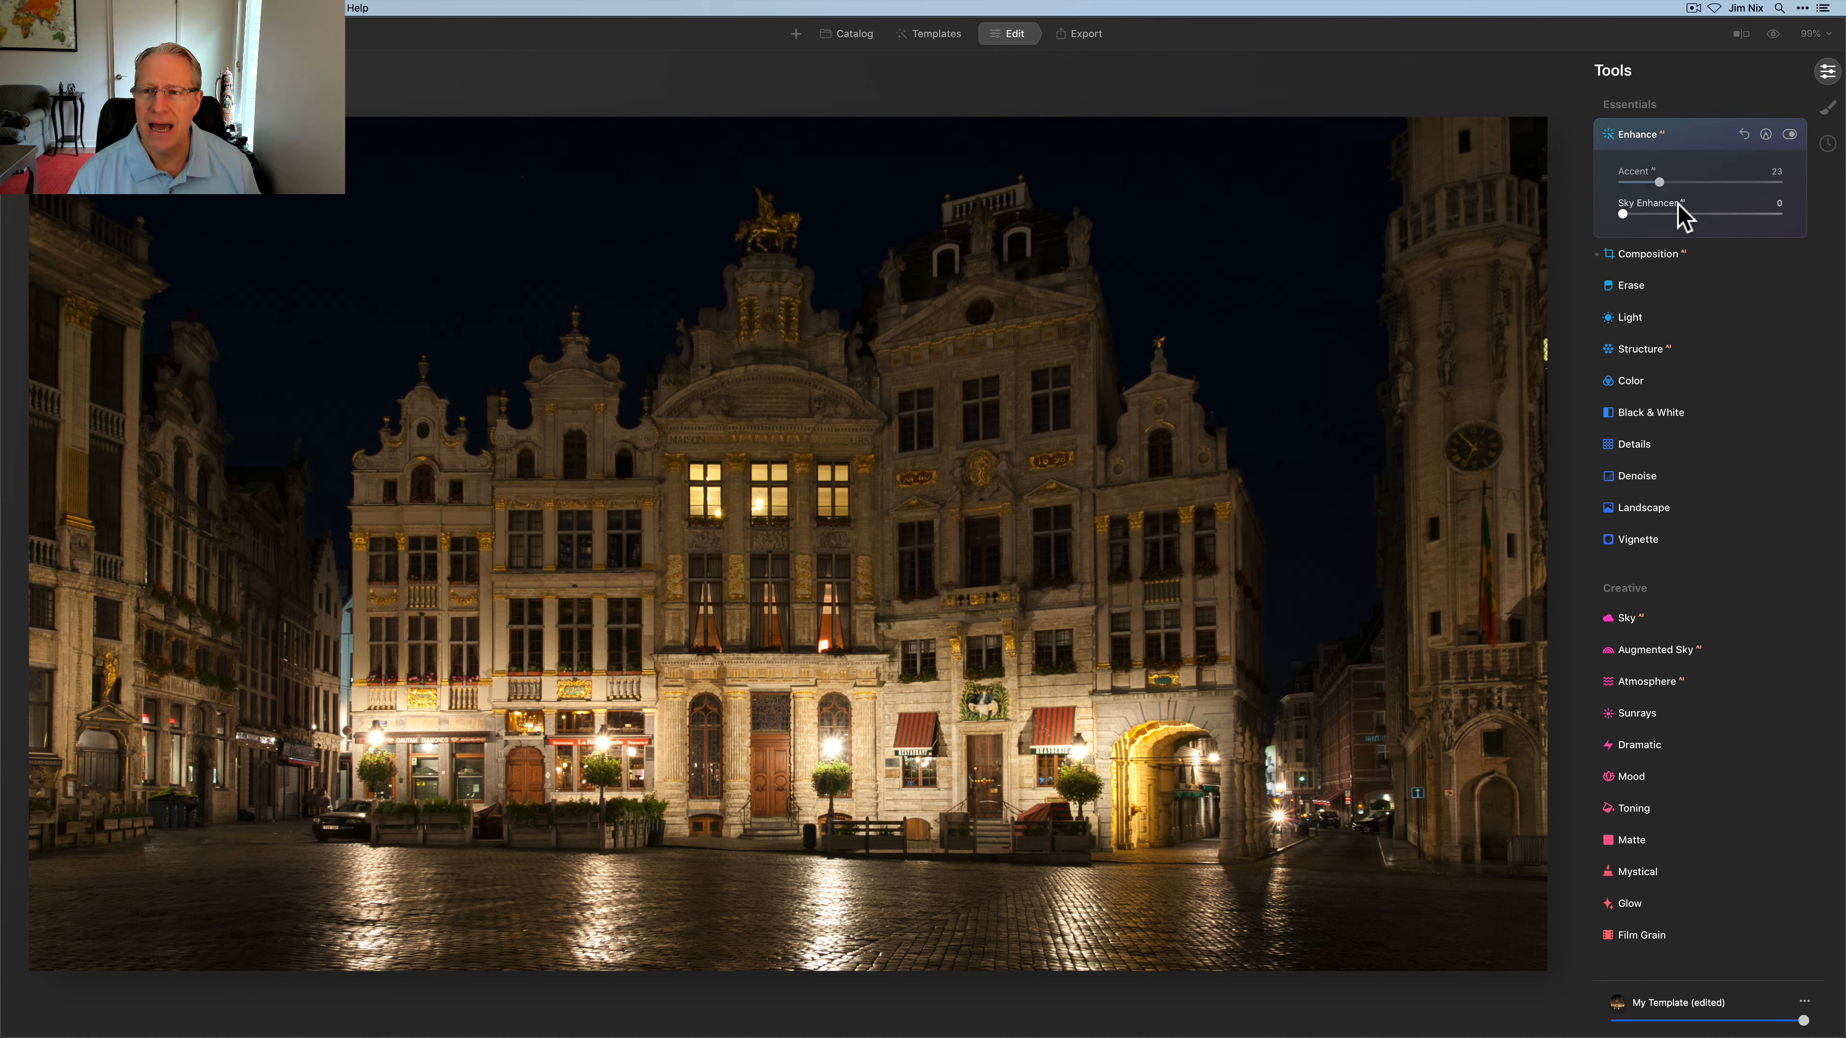
Try an Enhance Accent of 90 on the photo, and return it to 23.
{"action": "left_click_drag", "start_coordinate": [1660, 182], "coordinate": [1765, 163]}
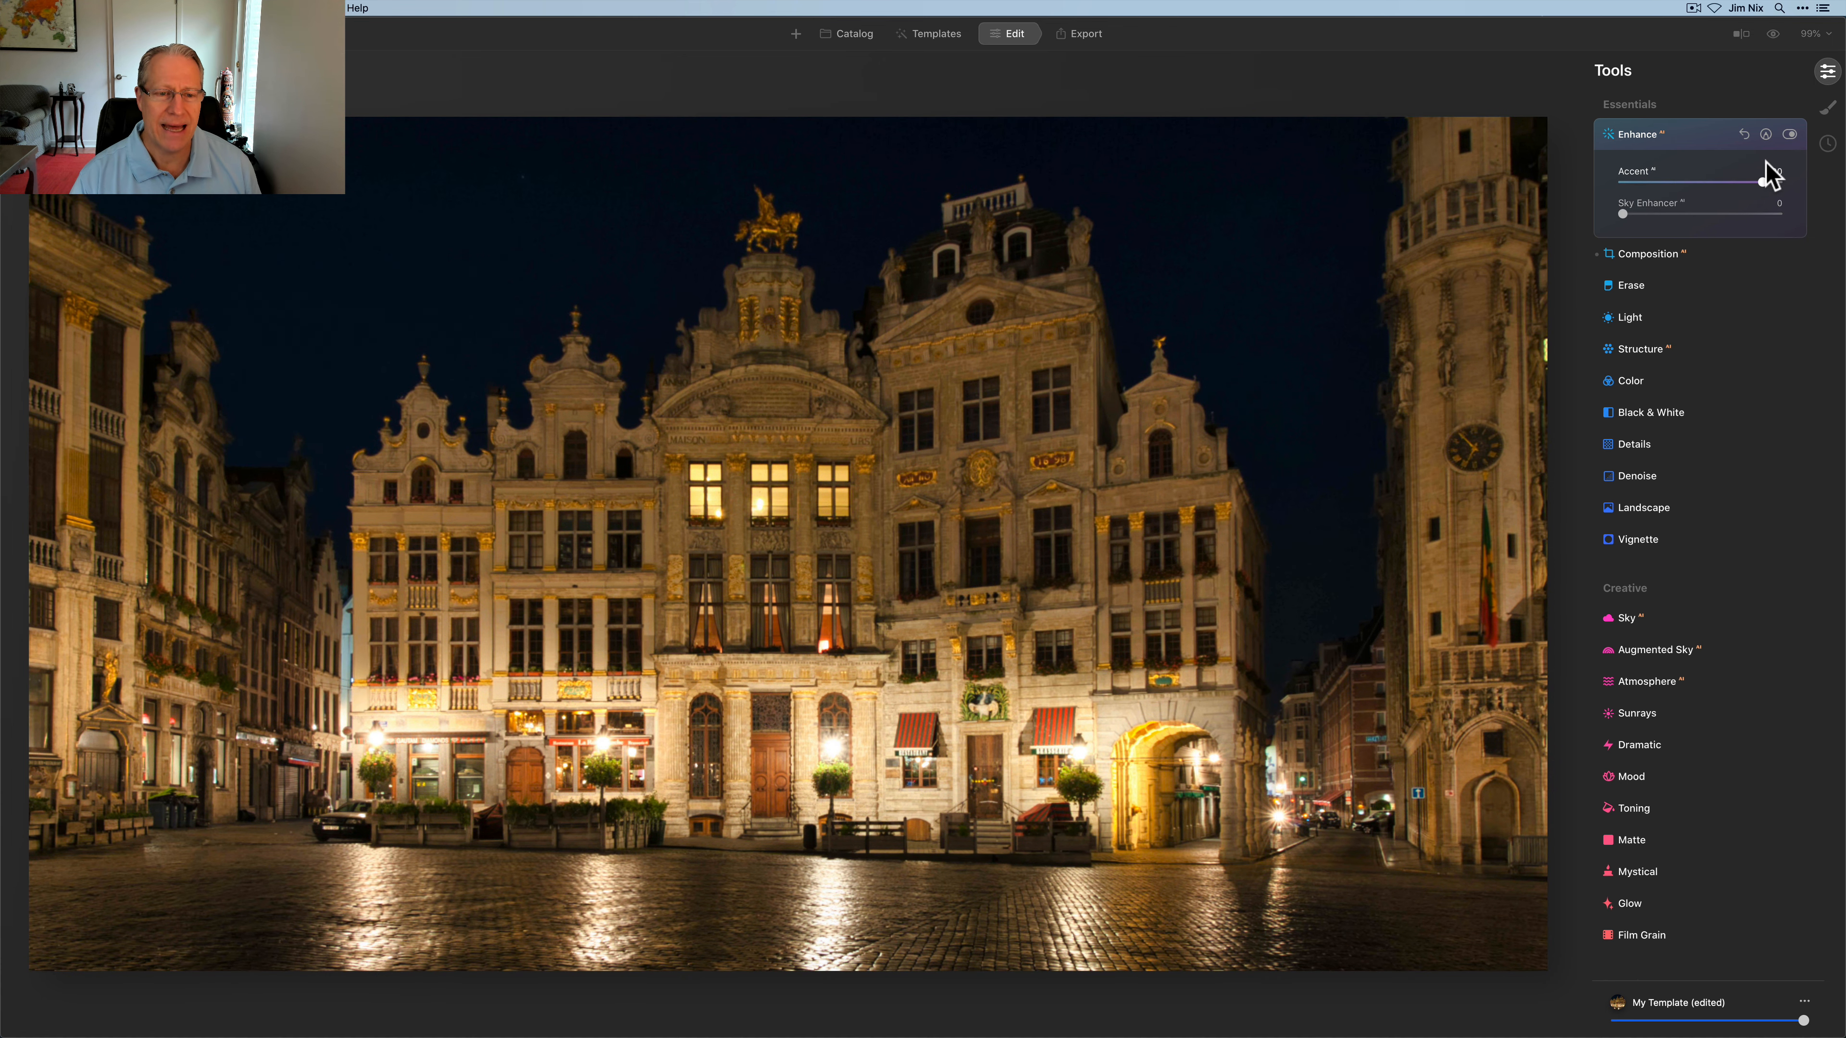
{"action": "left_click", "coordinate": [1768, 175]}
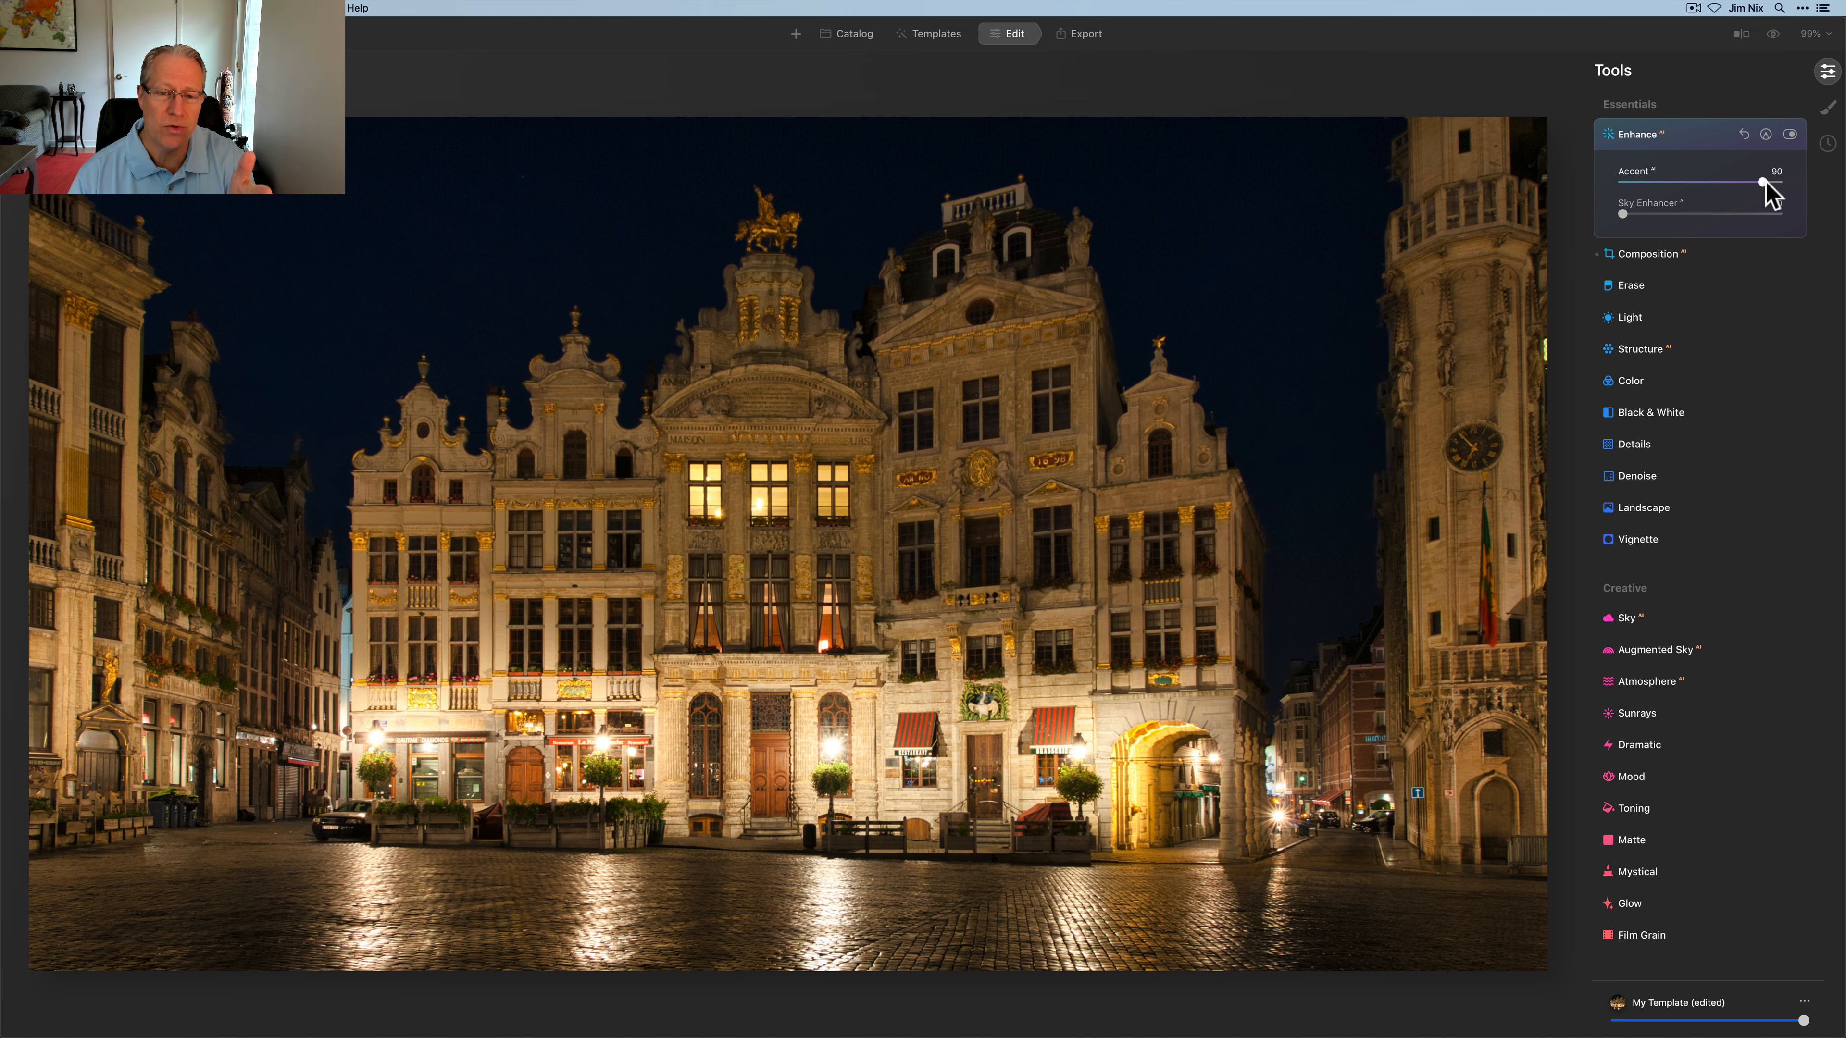
{"action": "left_click_drag", "start_coordinate": [1765, 183], "coordinate": [1660, 185]}
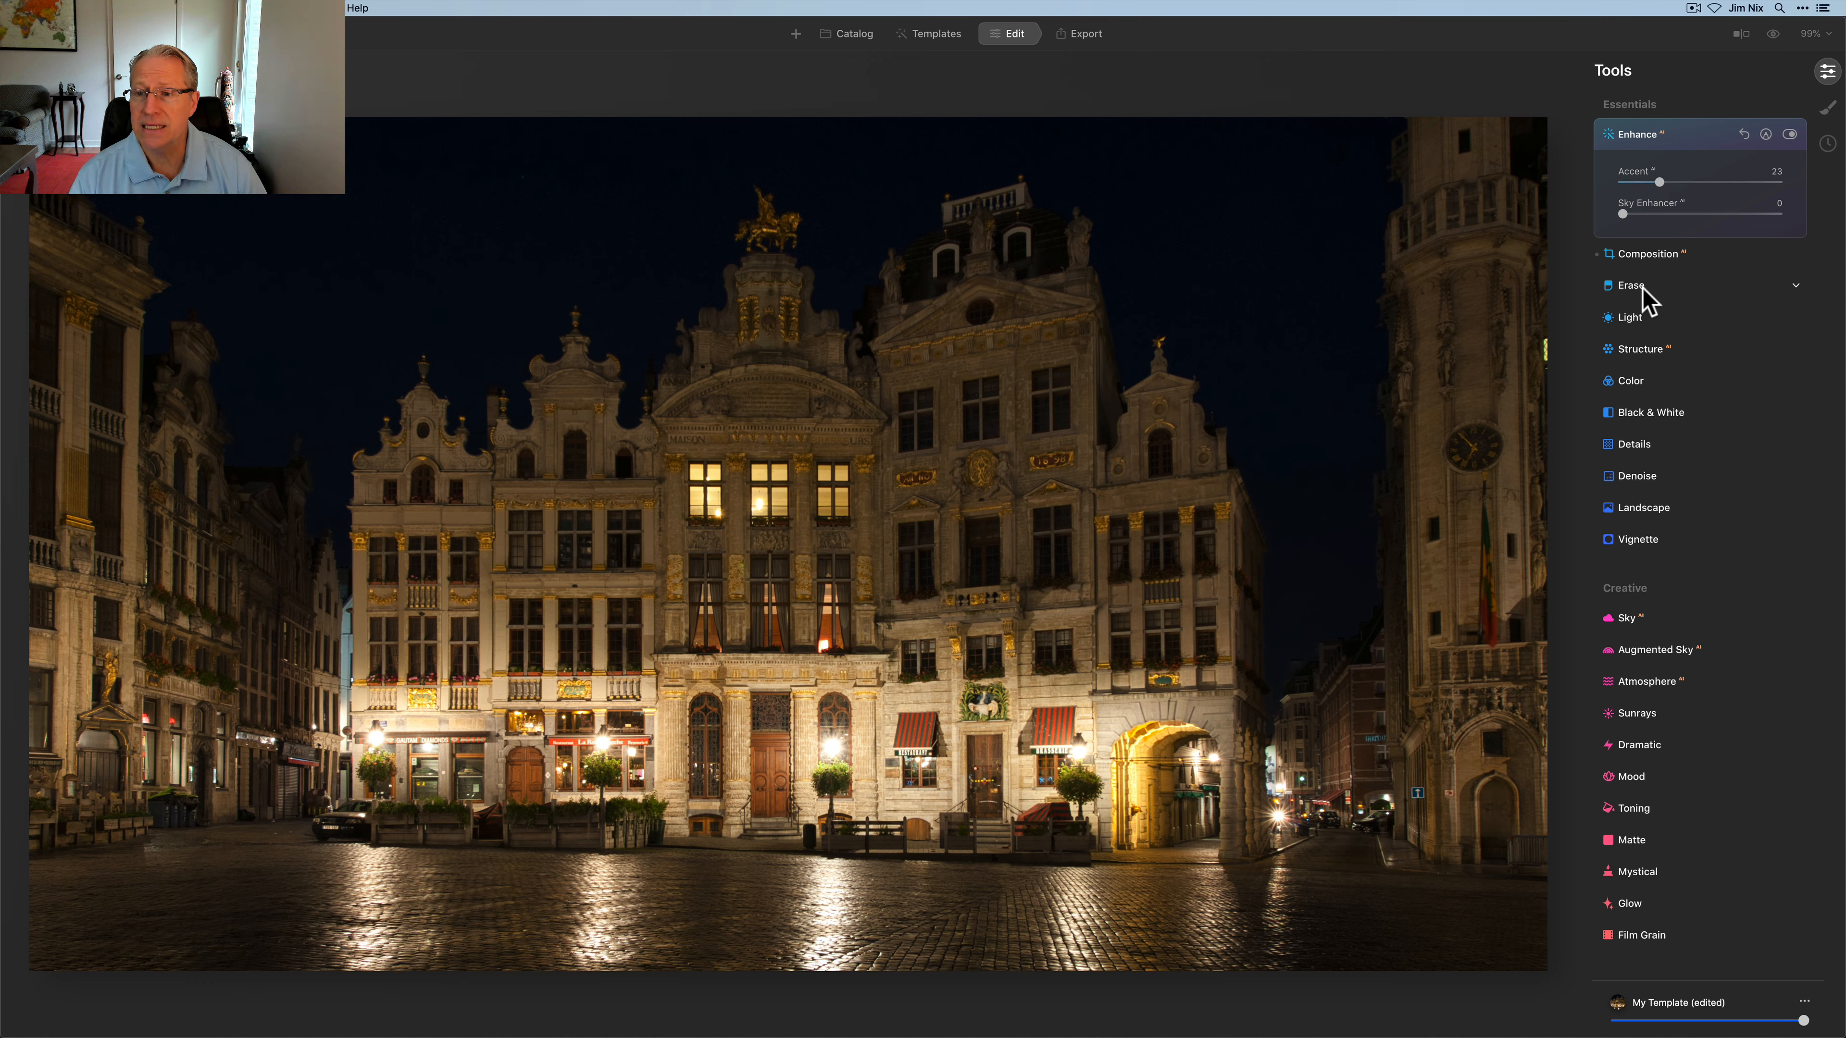
Set the white balance in the Light tool to a Temperature of 2728 and a Tint of 7.
{"action": "left_click", "coordinate": [1638, 317]}
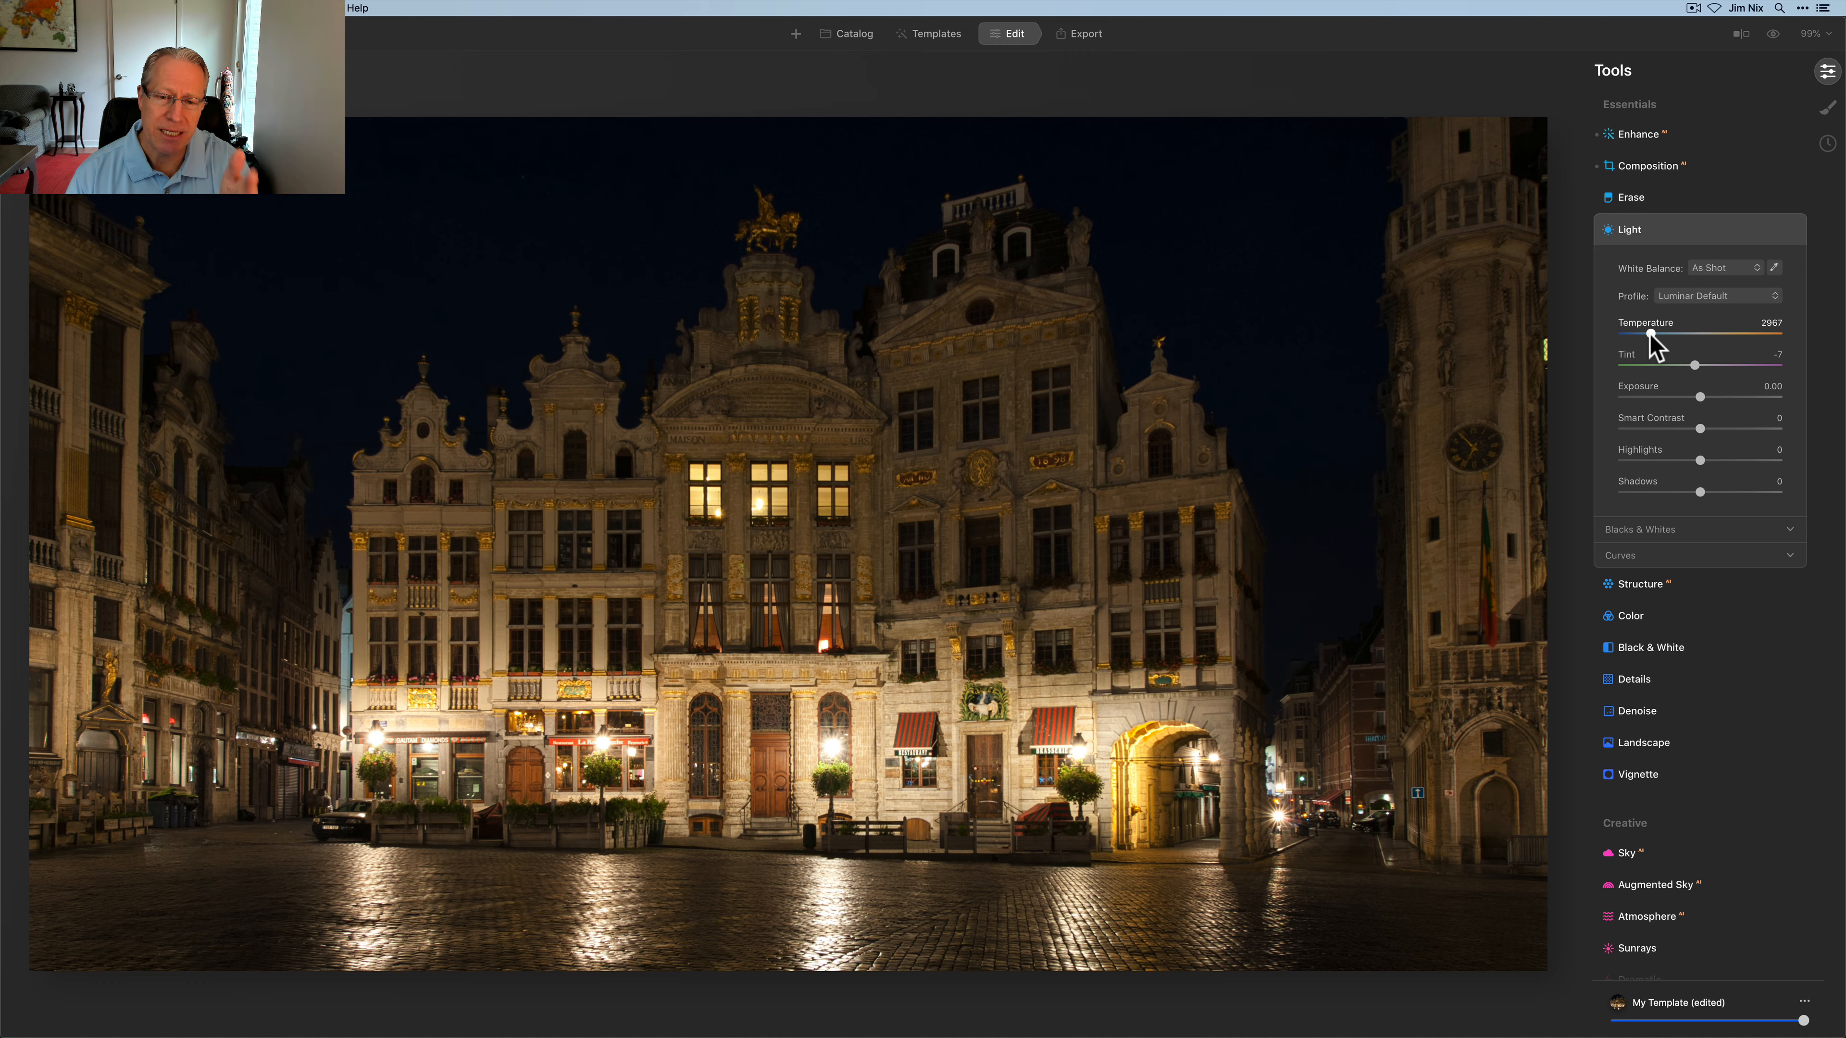
{"action": "left_click_drag", "start_coordinate": [1650, 334], "coordinate": [1643, 334]}
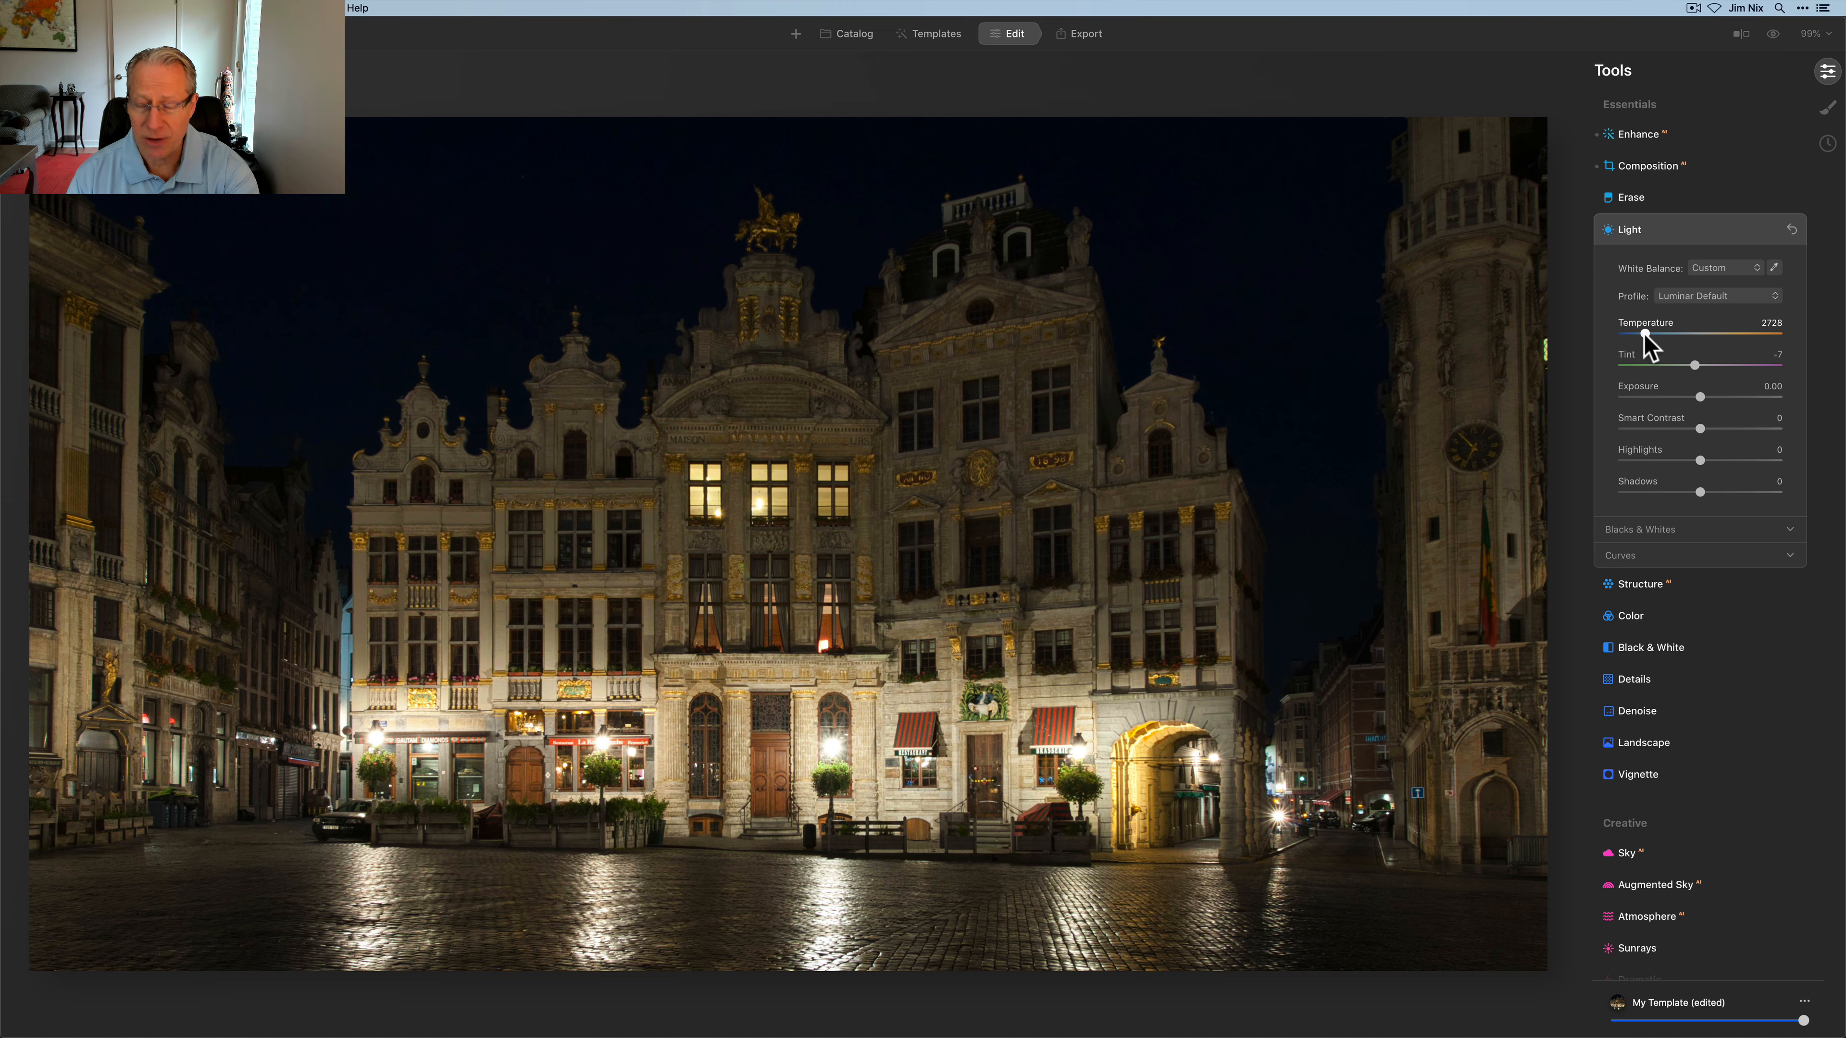
{"action": "left_click_drag", "start_coordinate": [1694, 365], "coordinate": [1706, 363]}
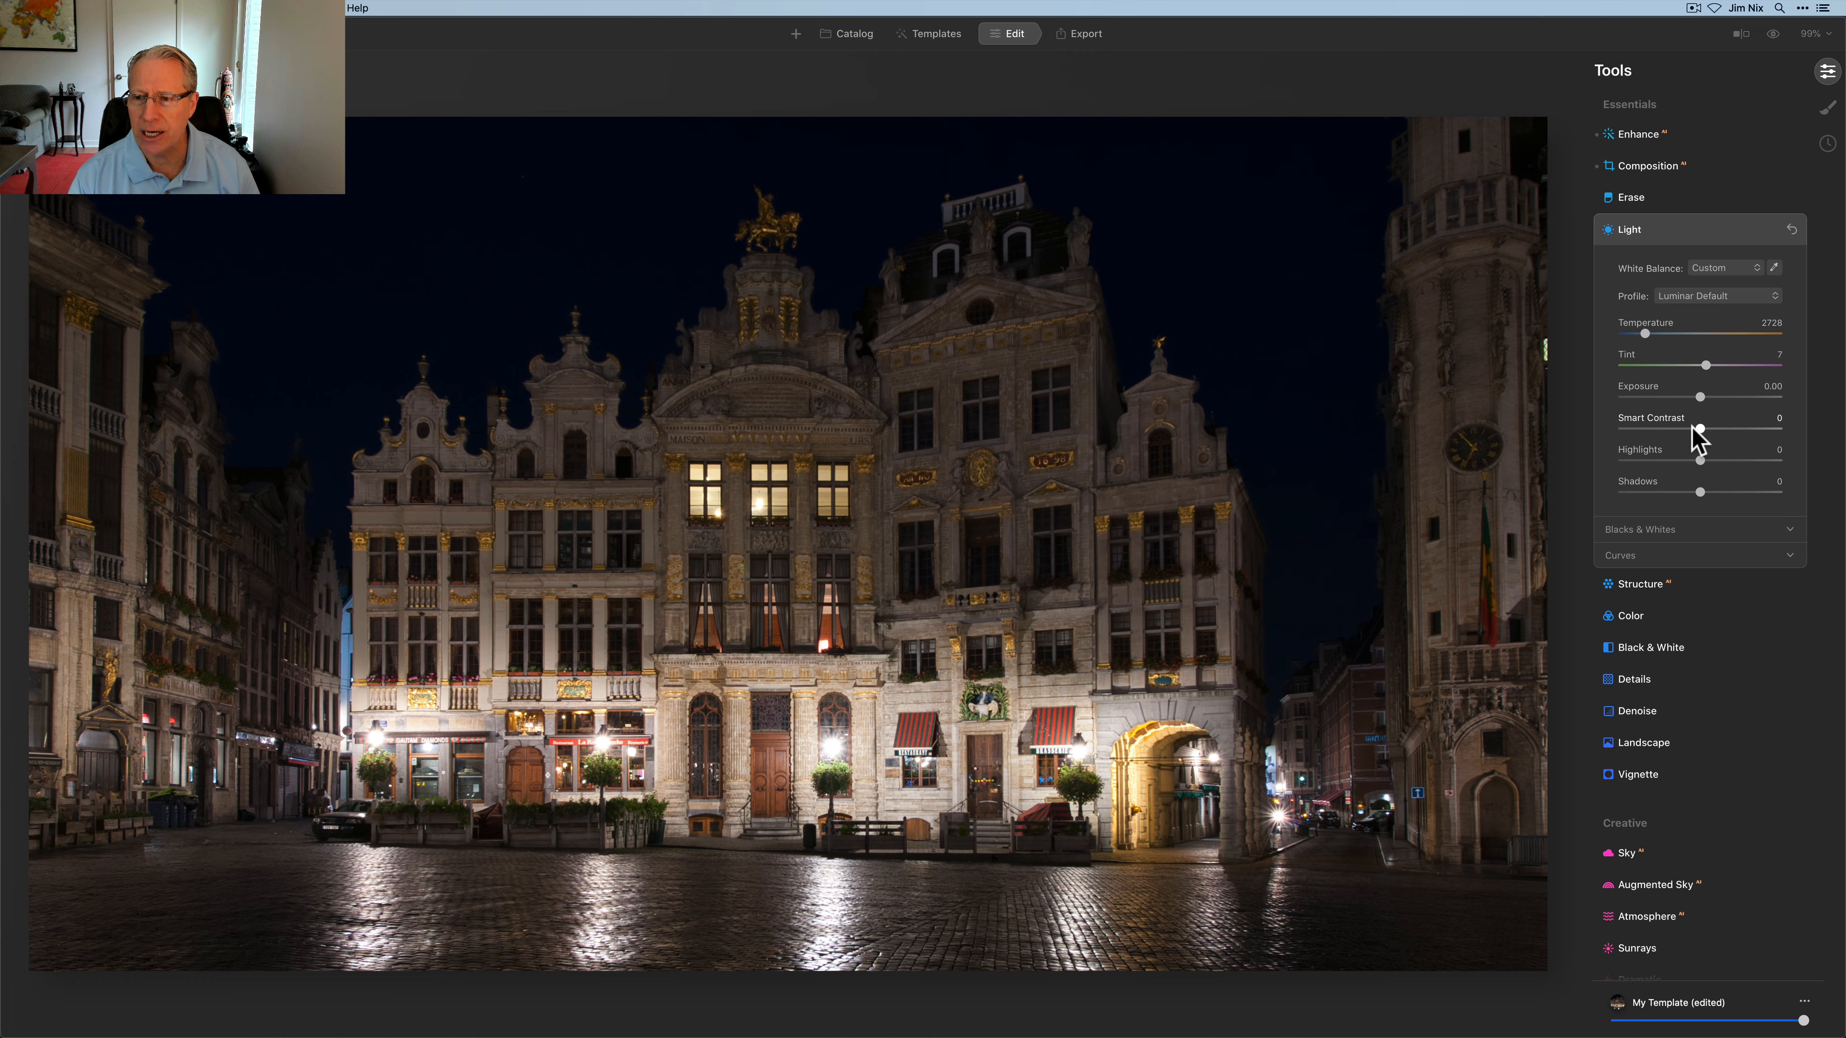
Set the photo's Smart Contrast to 13, Highlights to -78 and Shadows to 6.
{"action": "left_click_drag", "start_coordinate": [1692, 428], "coordinate": [1712, 425]}
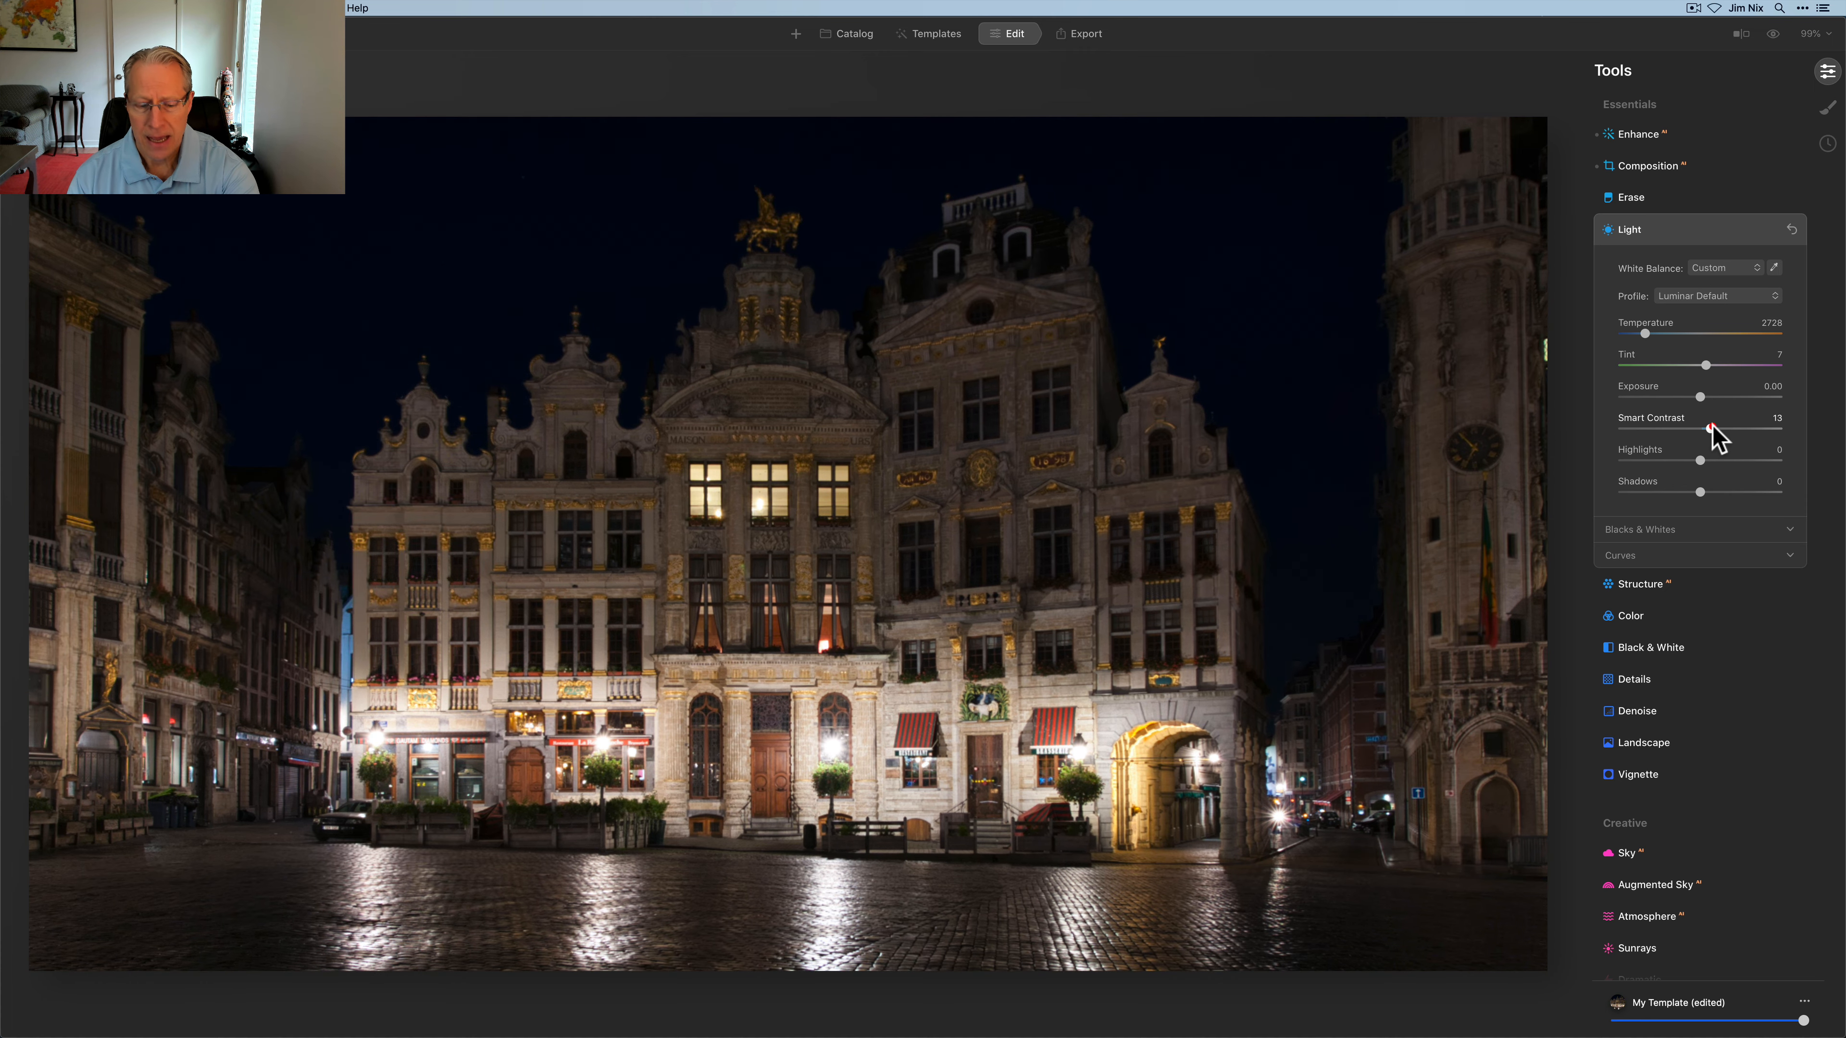
{"action": "left_click_drag", "start_coordinate": [1699, 460], "coordinate": [1640, 459]}
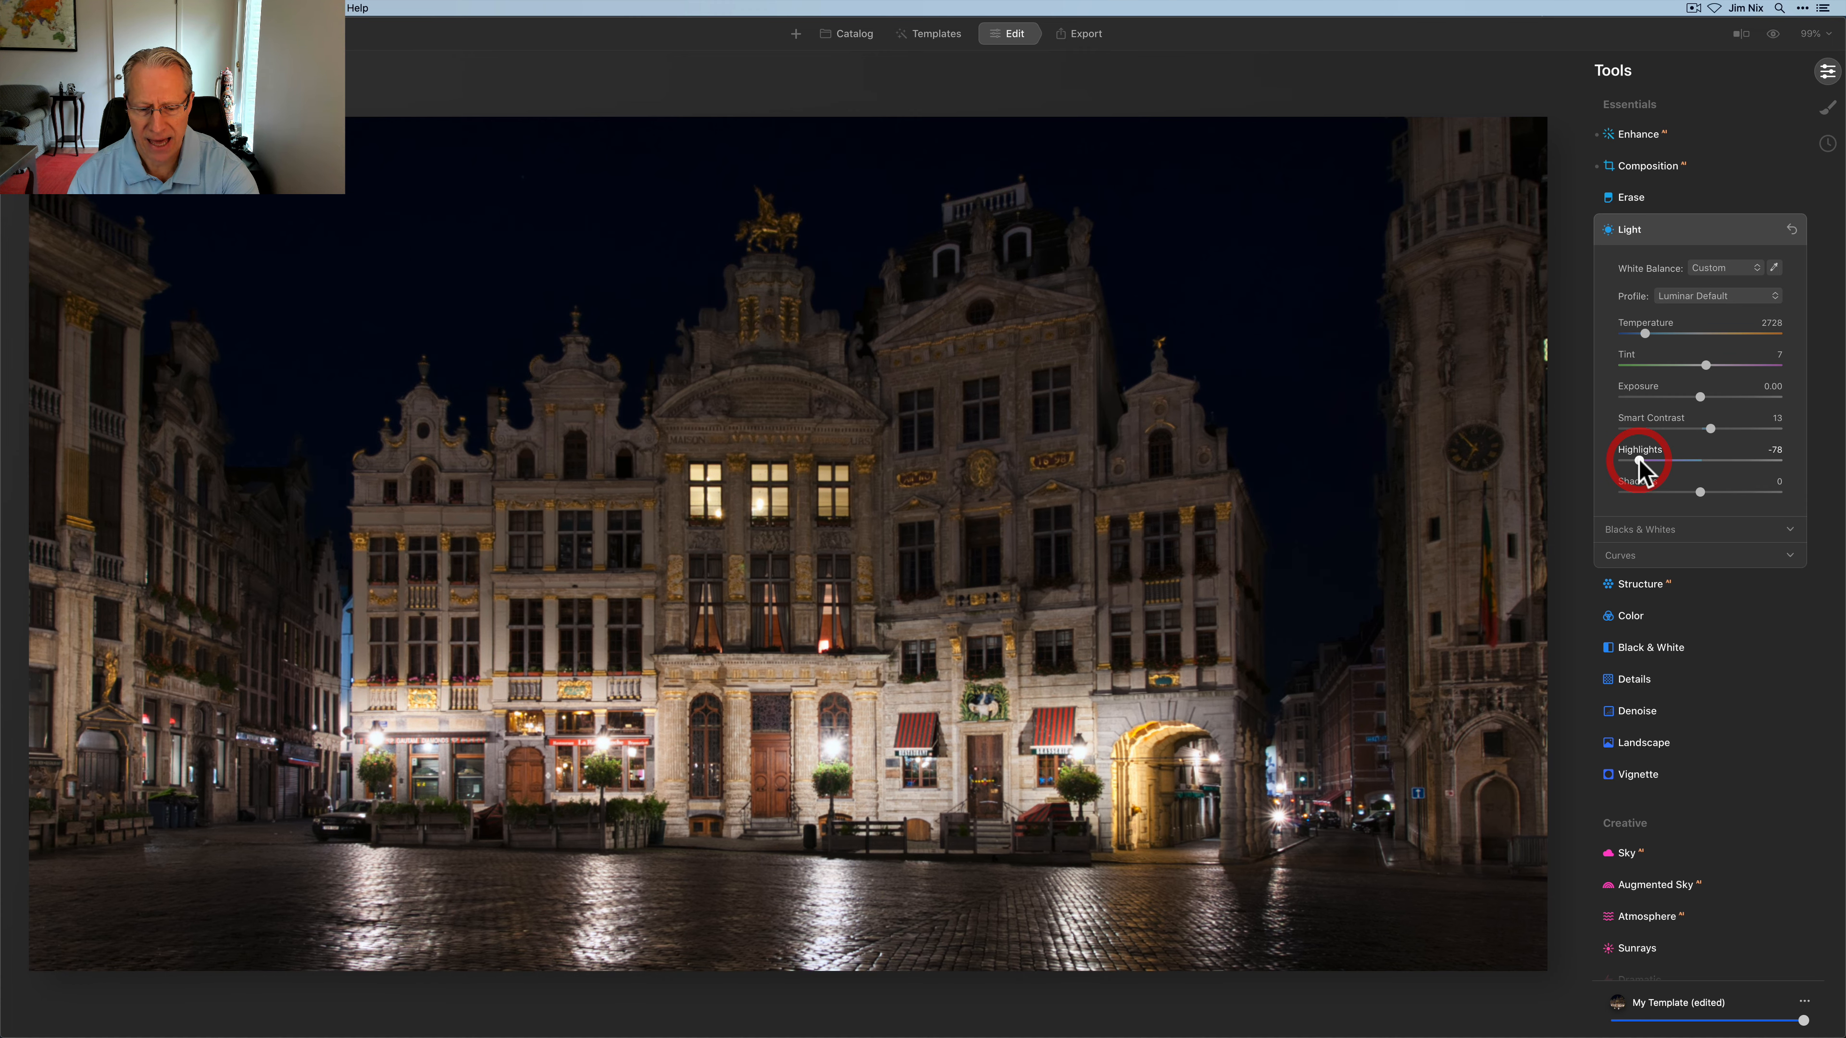
{"action": "left_click_drag", "start_coordinate": [1700, 492], "coordinate": [1707, 492]}
{"action": "left_click", "coordinate": [1707, 492]}
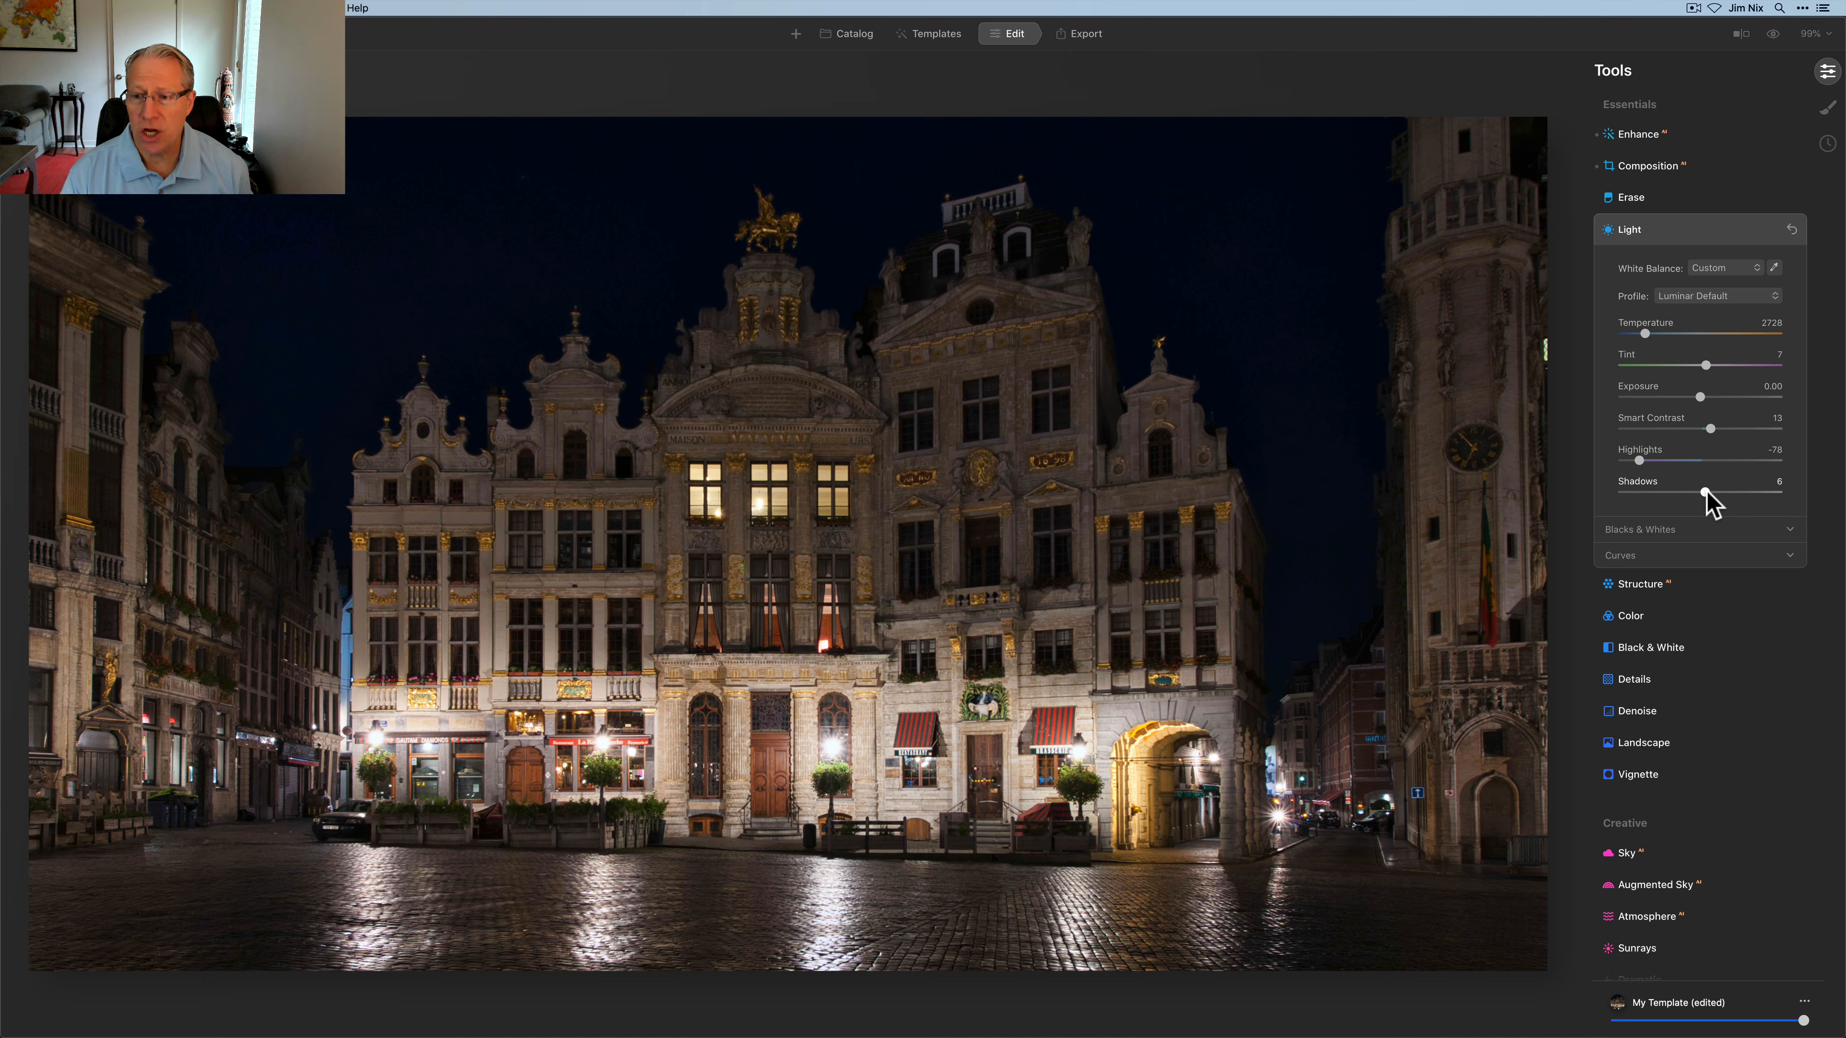
Set the Structure Amount to 49 and erase the night sky from its paint mask with a brush radius of 124.
{"action": "left_click", "coordinate": [1662, 586]}
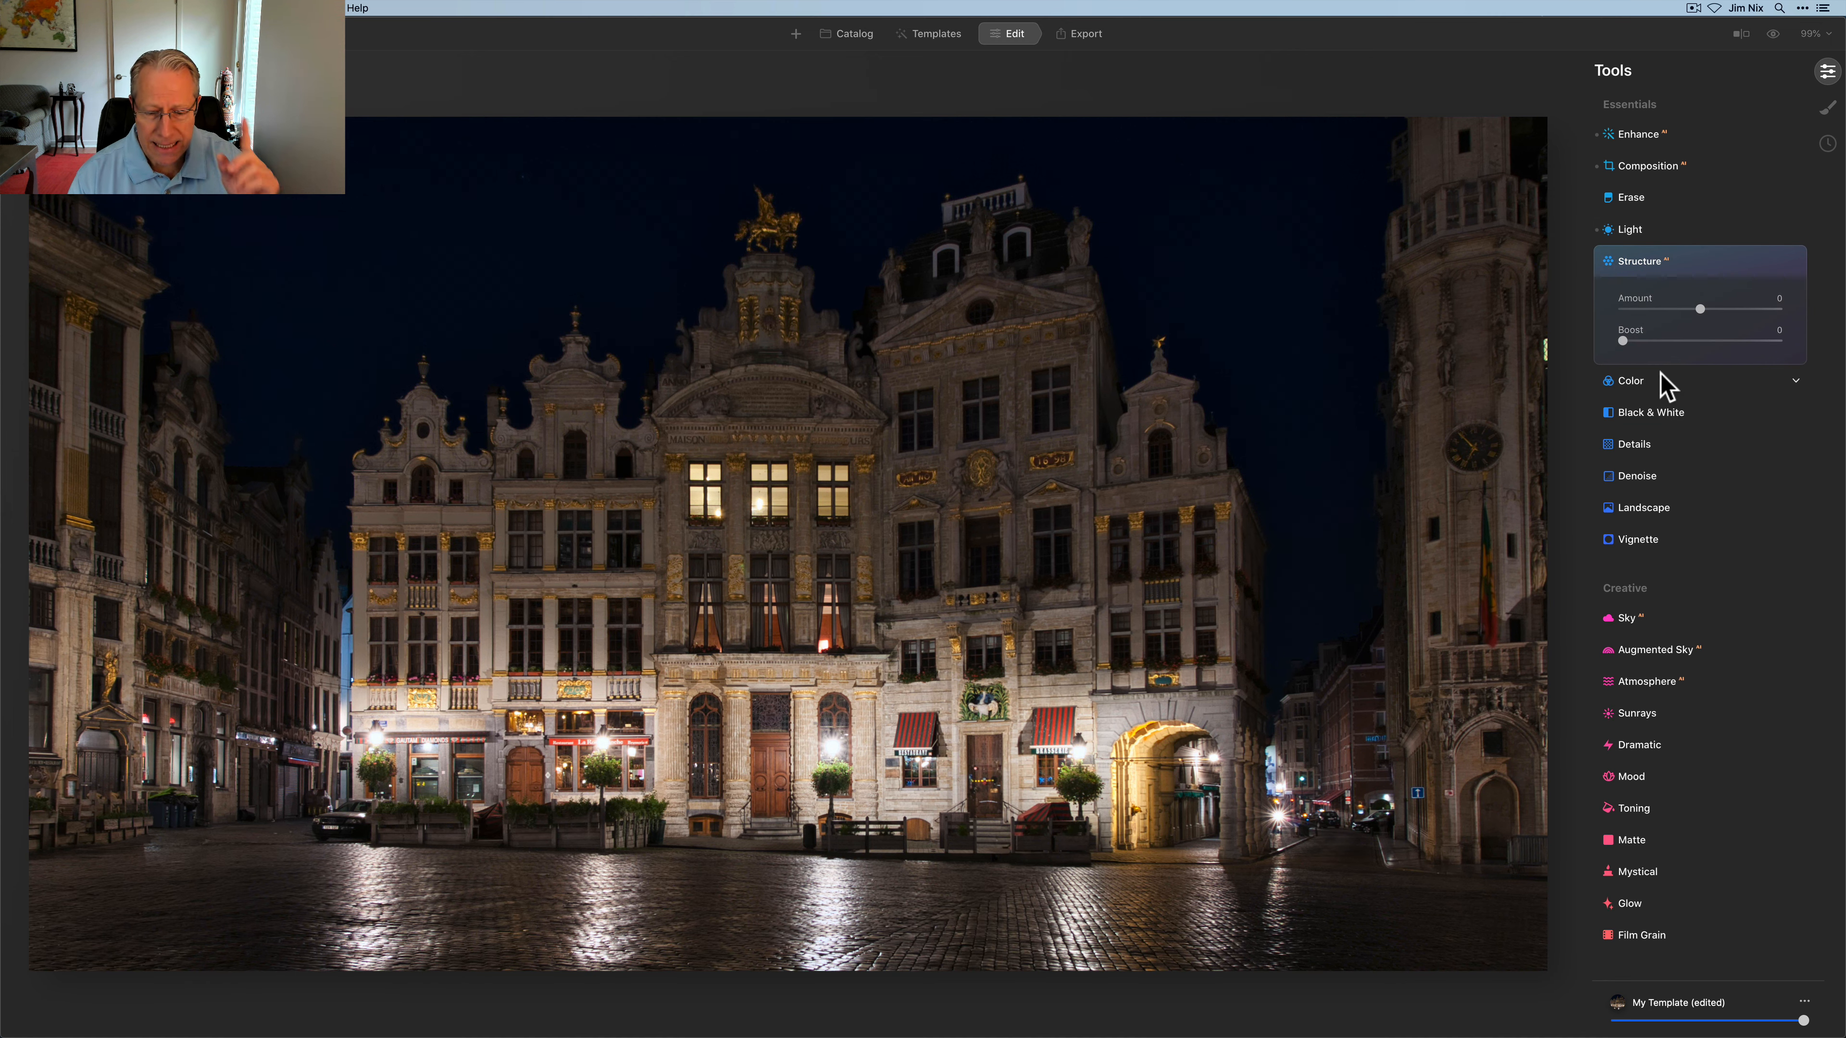
{"action": "left_click_drag", "start_coordinate": [1706, 305], "coordinate": [1739, 305]}
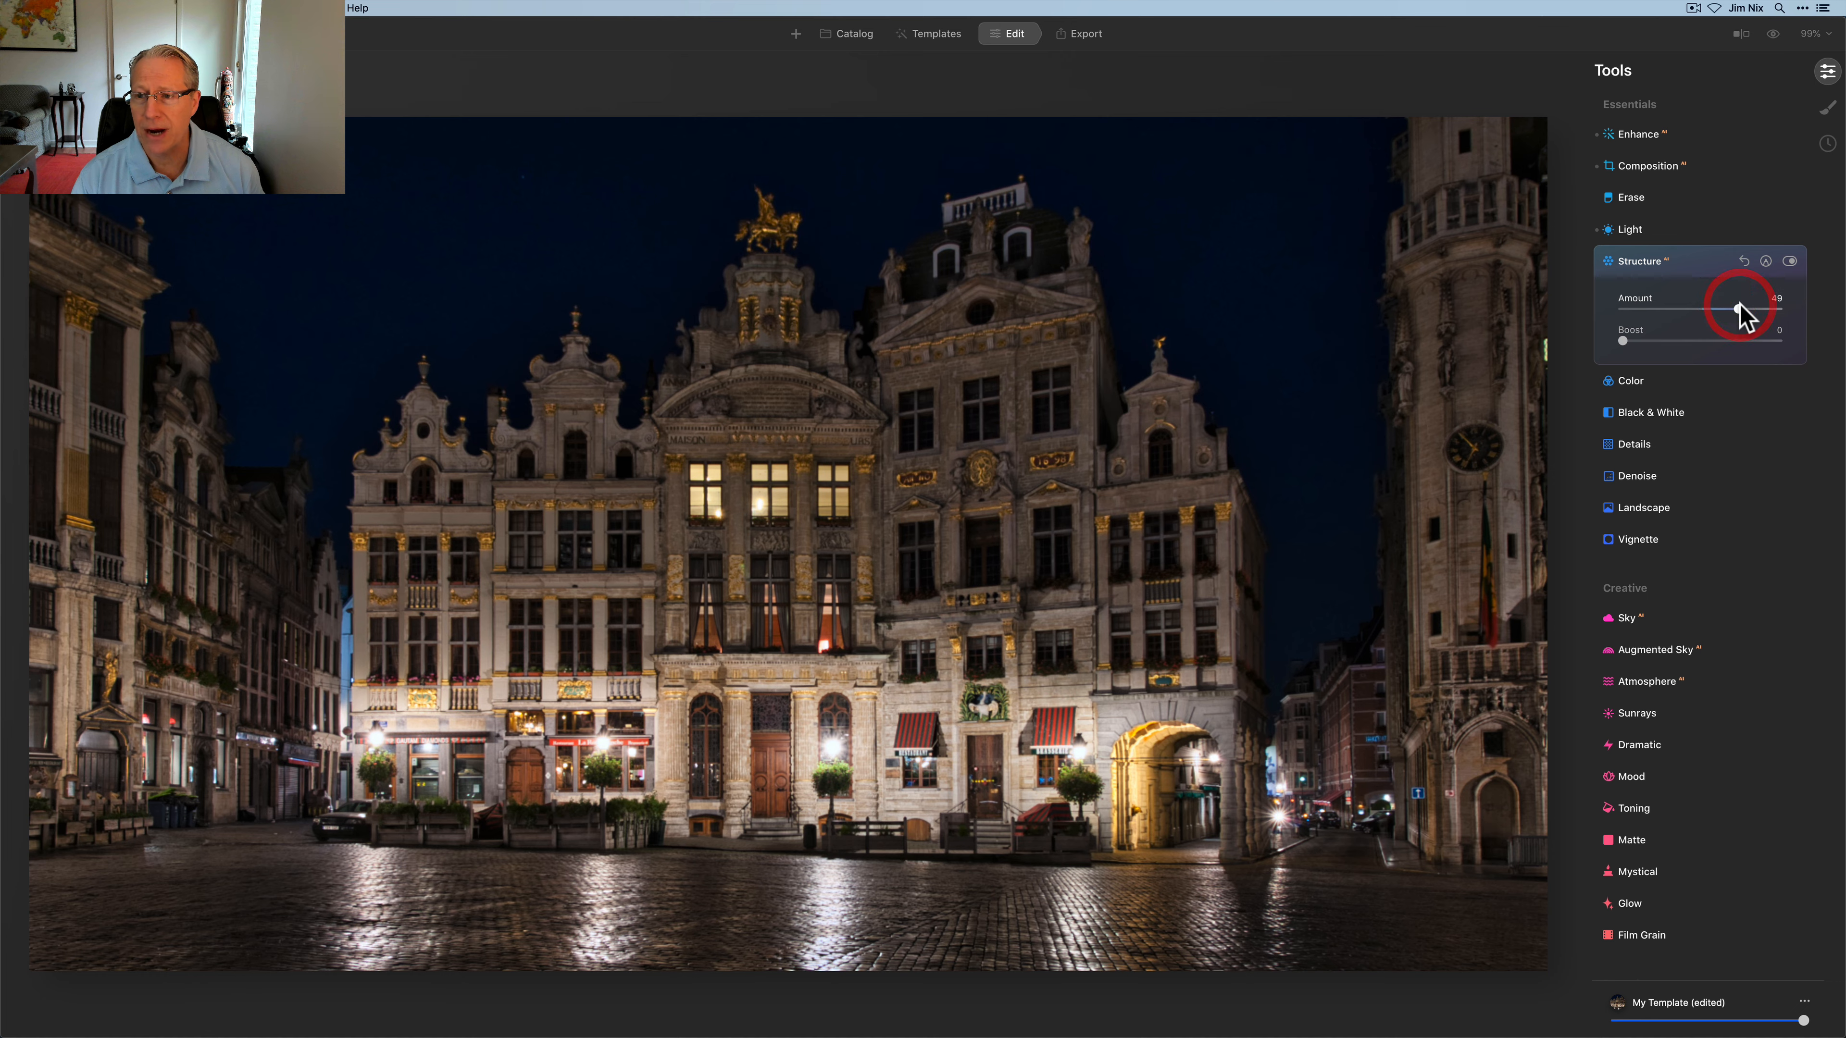
{"action": "left_click", "coordinate": [1766, 261]}
{"action": "left_click", "coordinate": [1752, 333]}
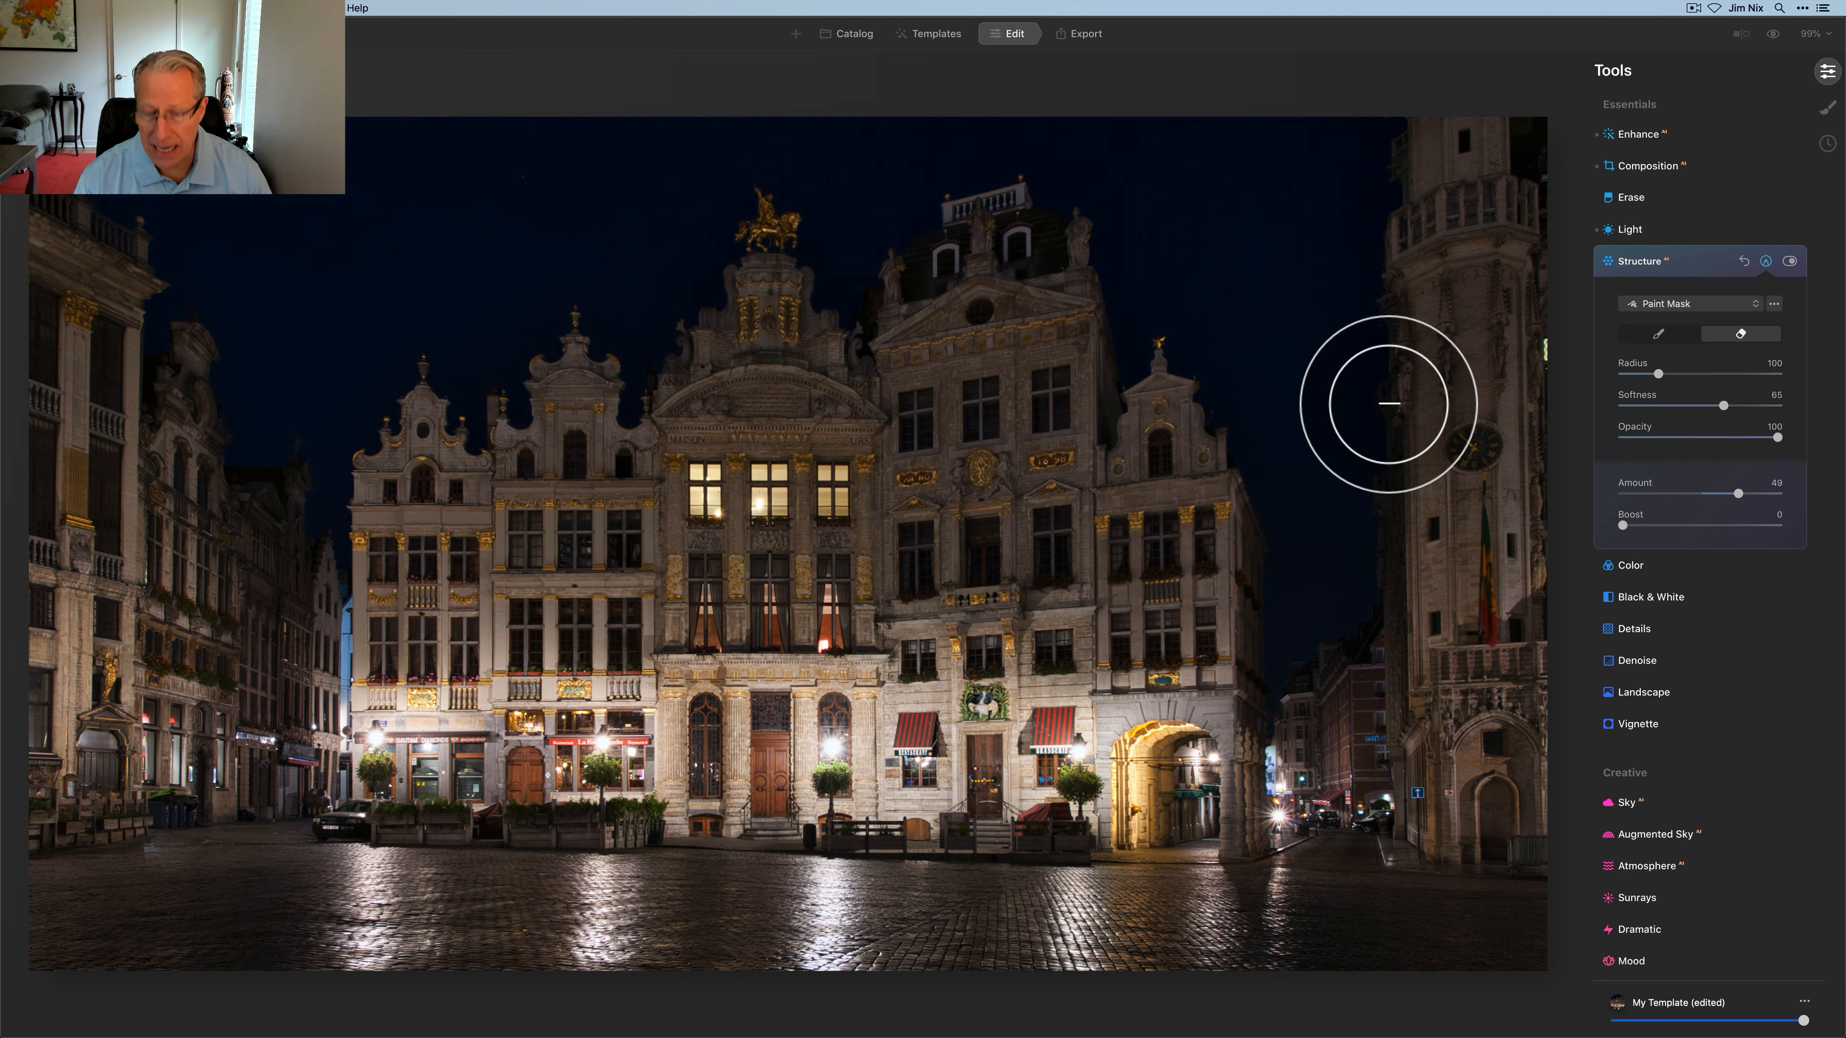
{"action": "key", "text": "]"}
{"action": "mouse_move", "coordinate": [1192, 312]}
{"action": "left_mouse_down"}
{"action": "mouse_move", "coordinate": [1153, 290]}
{"action": "mouse_move", "coordinate": [1175, 338]}
{"action": "mouse_move", "coordinate": [1124, 193]}
{"action": "mouse_move", "coordinate": [1130, 141]}
{"action": "mouse_move", "coordinate": [1338, 175]}
{"action": "mouse_move", "coordinate": [1339, 128]}
{"action": "mouse_move", "coordinate": [1349, 207]}
{"action": "mouse_move", "coordinate": [1303, 287]}
{"action": "mouse_move", "coordinate": [1283, 141]}
{"action": "mouse_move", "coordinate": [1224, 233]}
{"action": "left_mouse_up"}
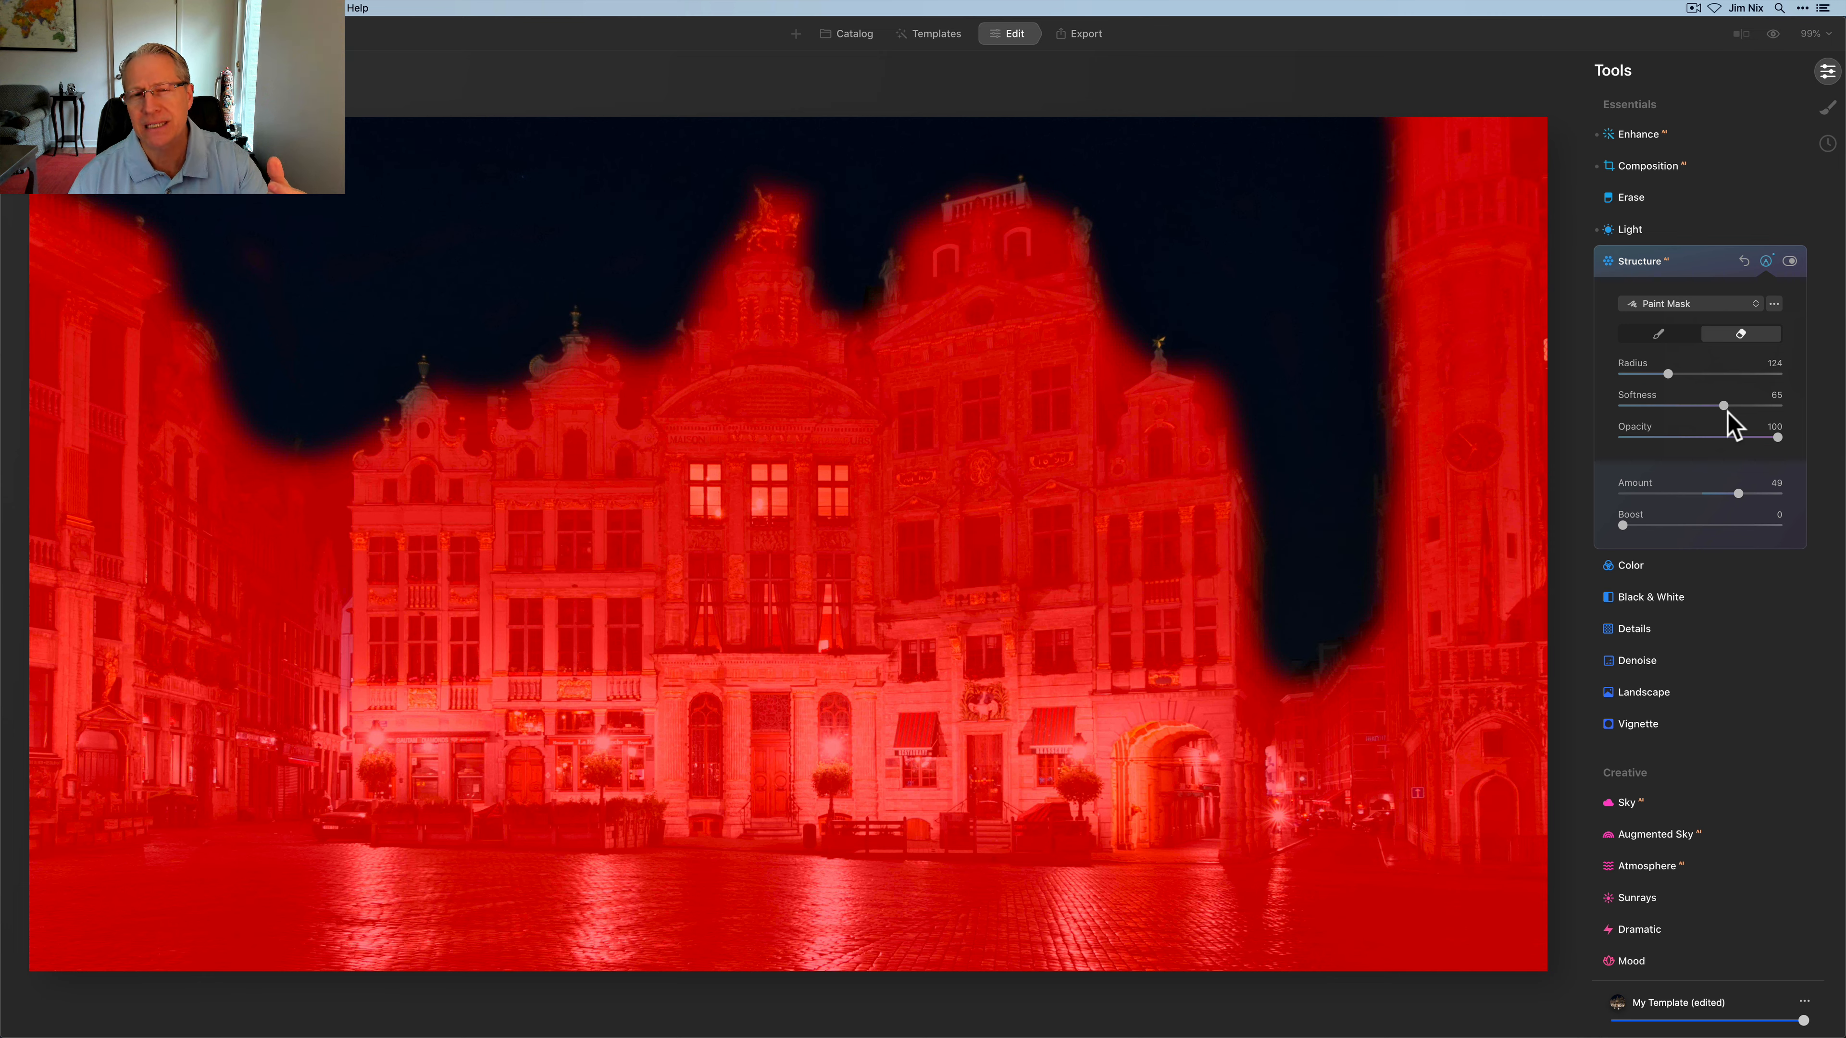
{"action": "left_click", "coordinate": [1774, 303]}
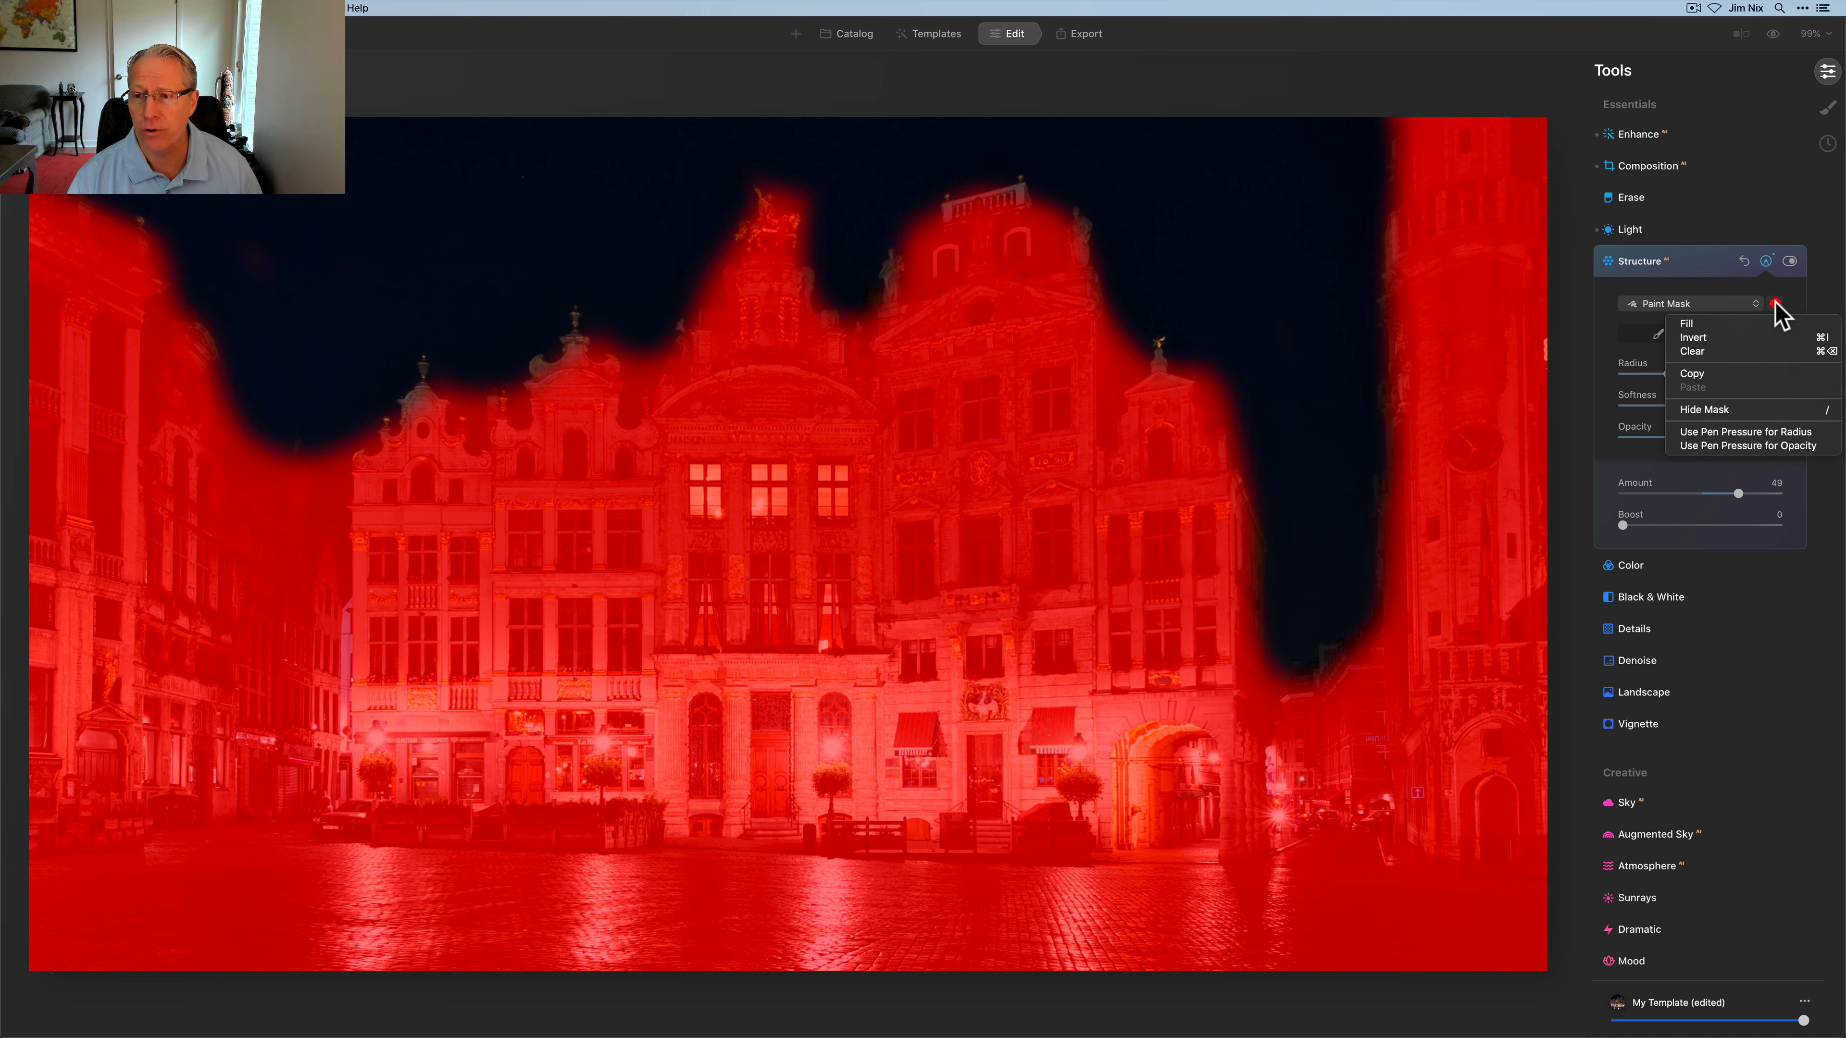
{"action": "left_click", "coordinate": [1712, 410]}
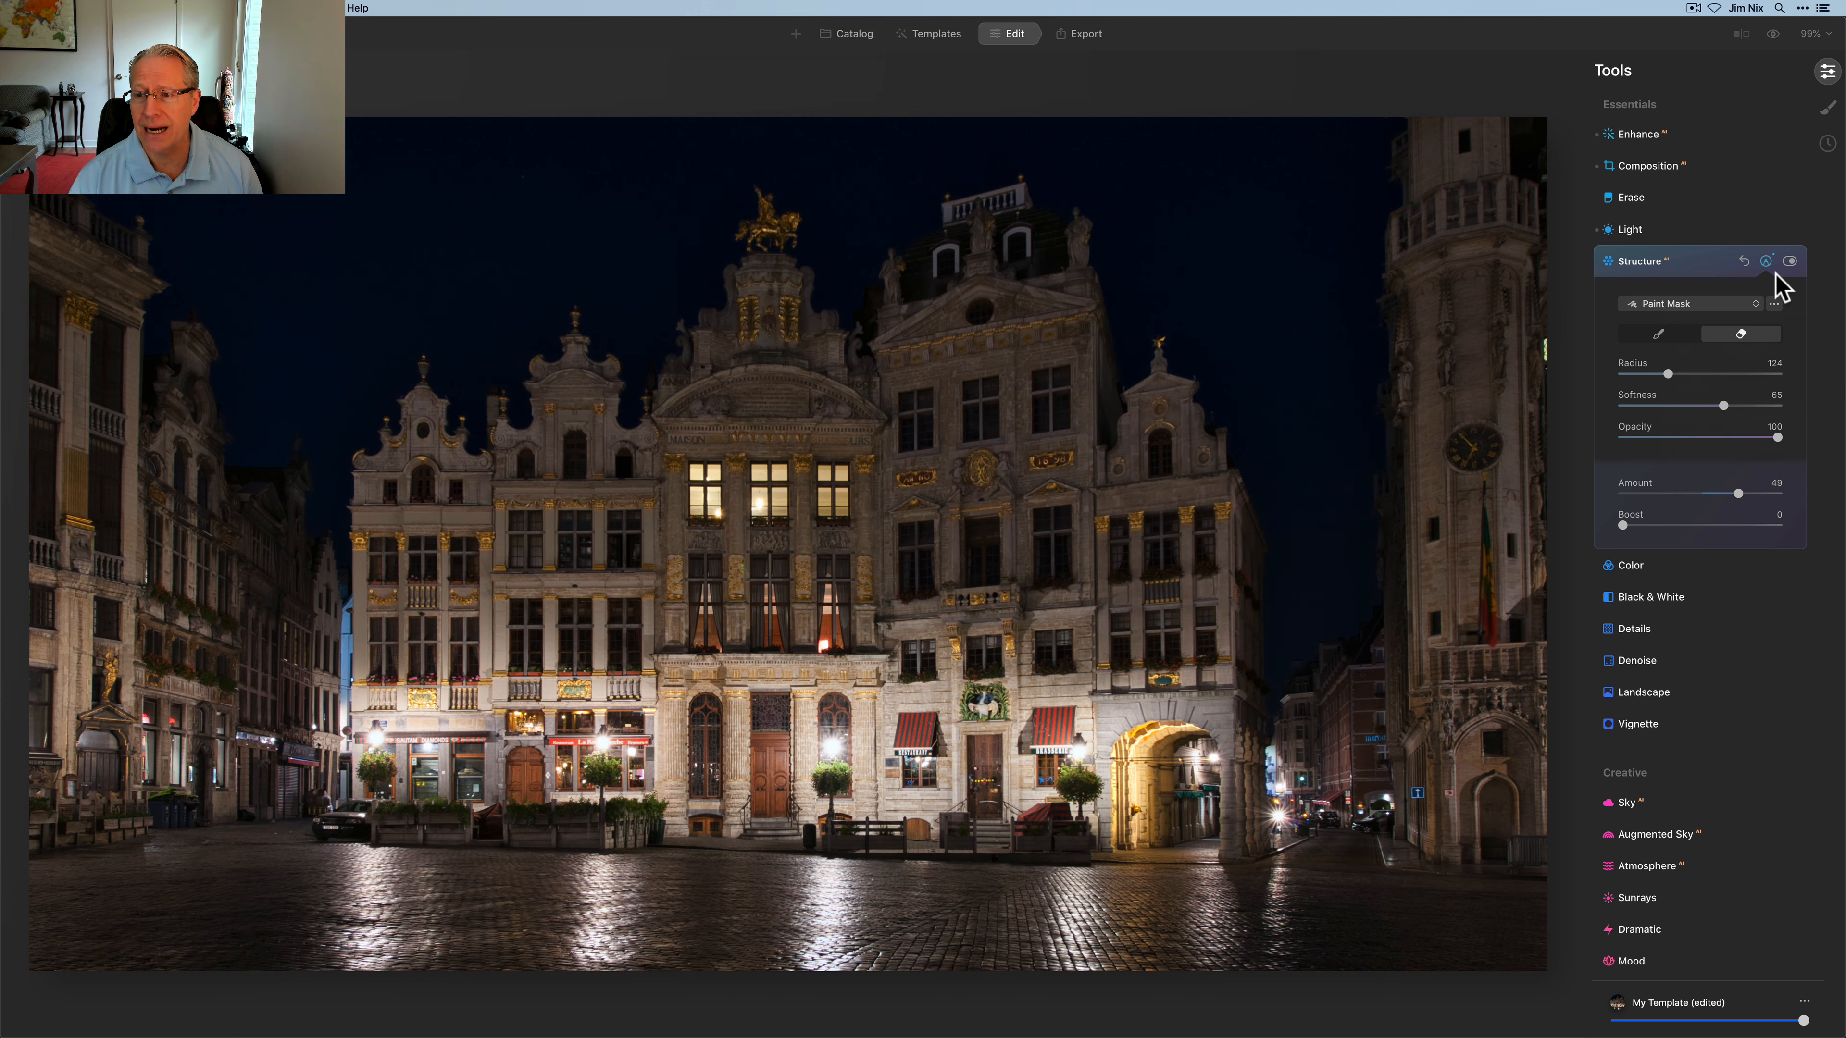
{"action": "left_click", "coordinate": [1766, 262]}
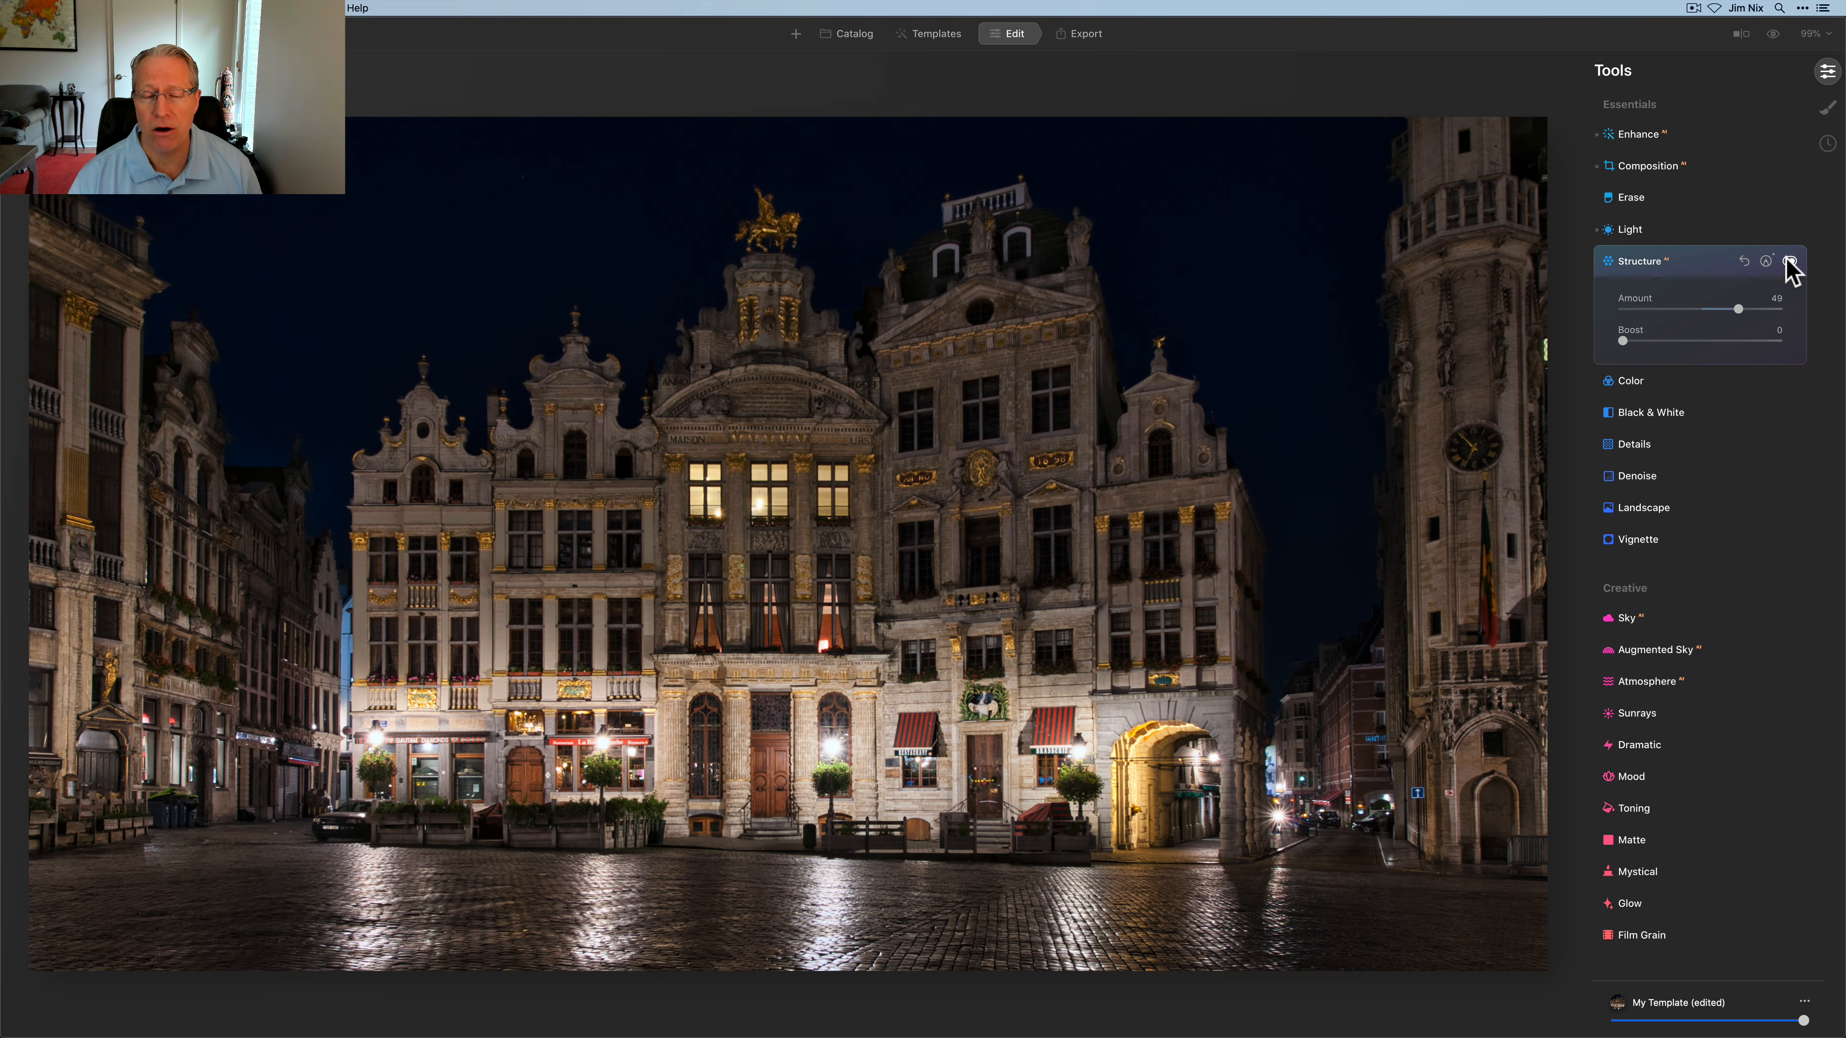
Compare the photo with the masked Structure effect off and on.
{"action": "left_click", "coordinate": [1789, 262]}
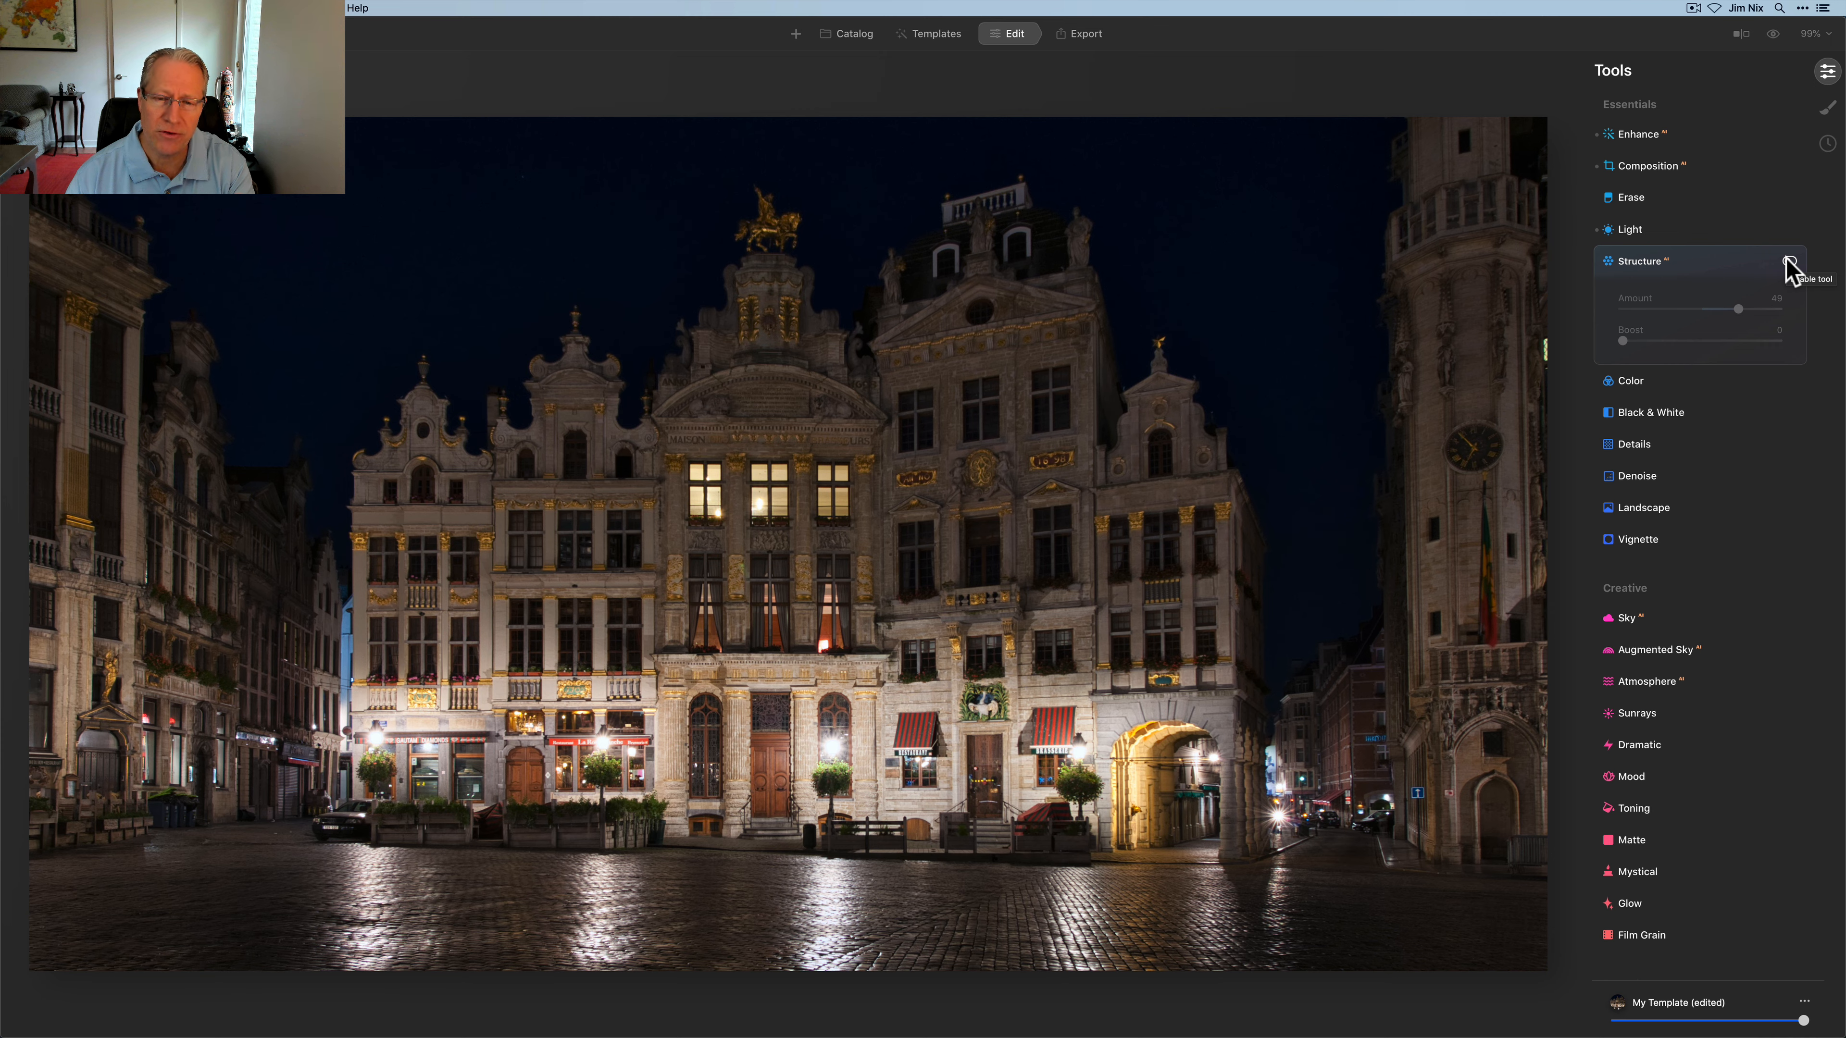
{"action": "left_click", "coordinate": [1787, 261]}
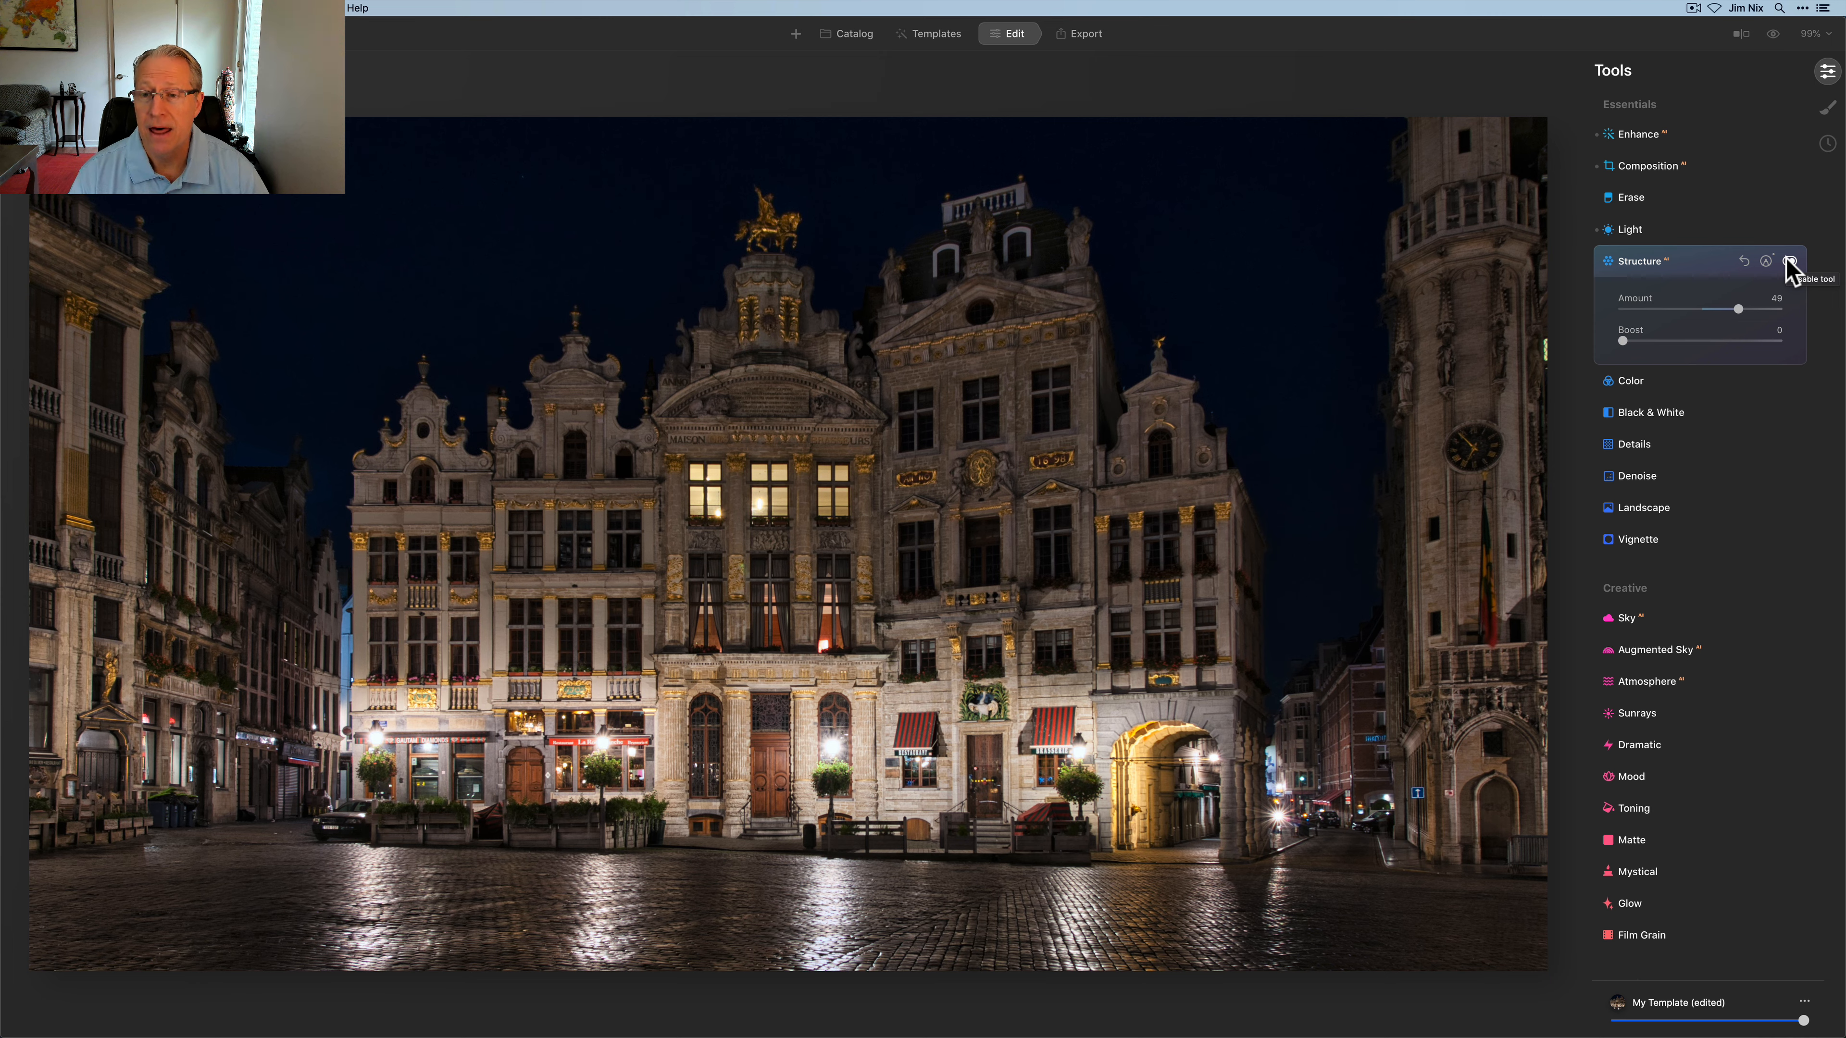
{"action": "left_click", "coordinate": [1703, 268]}
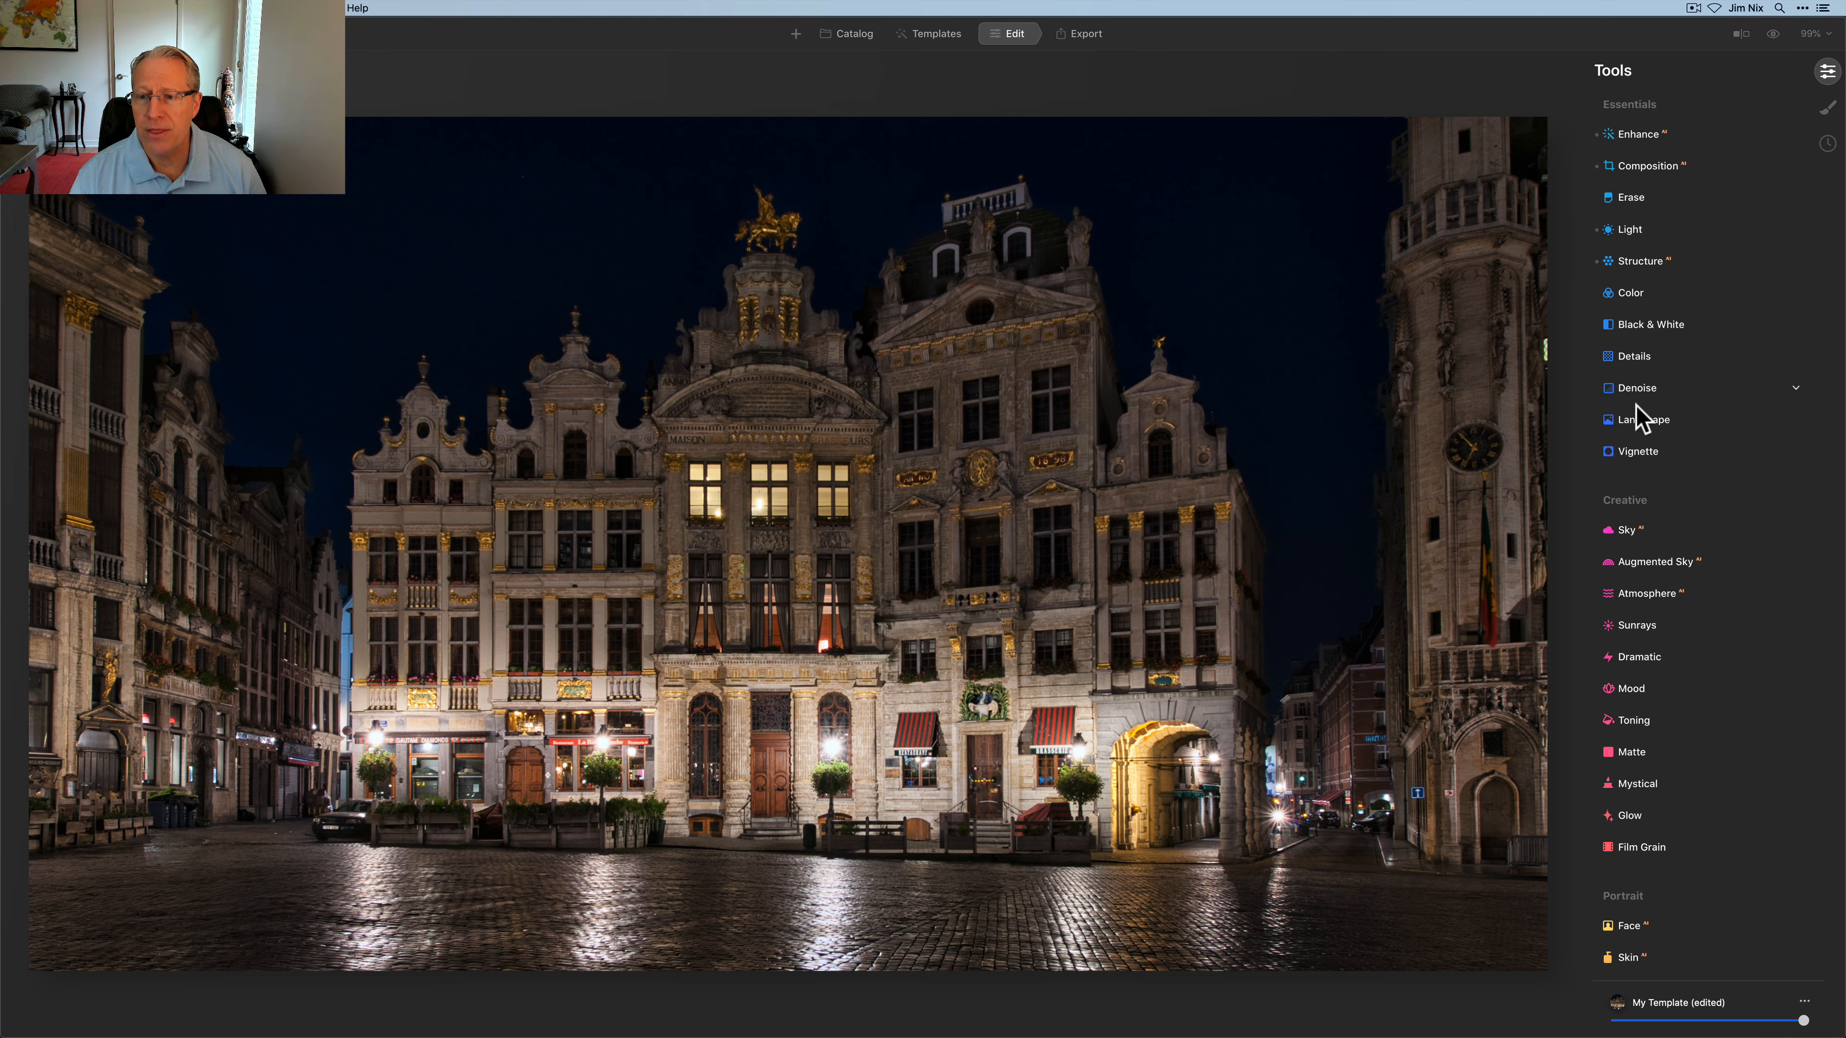
Set the Golden Hour amount of the Landscape tool to 18 and compare the effect off and on.
{"action": "left_click", "coordinate": [1635, 421]}
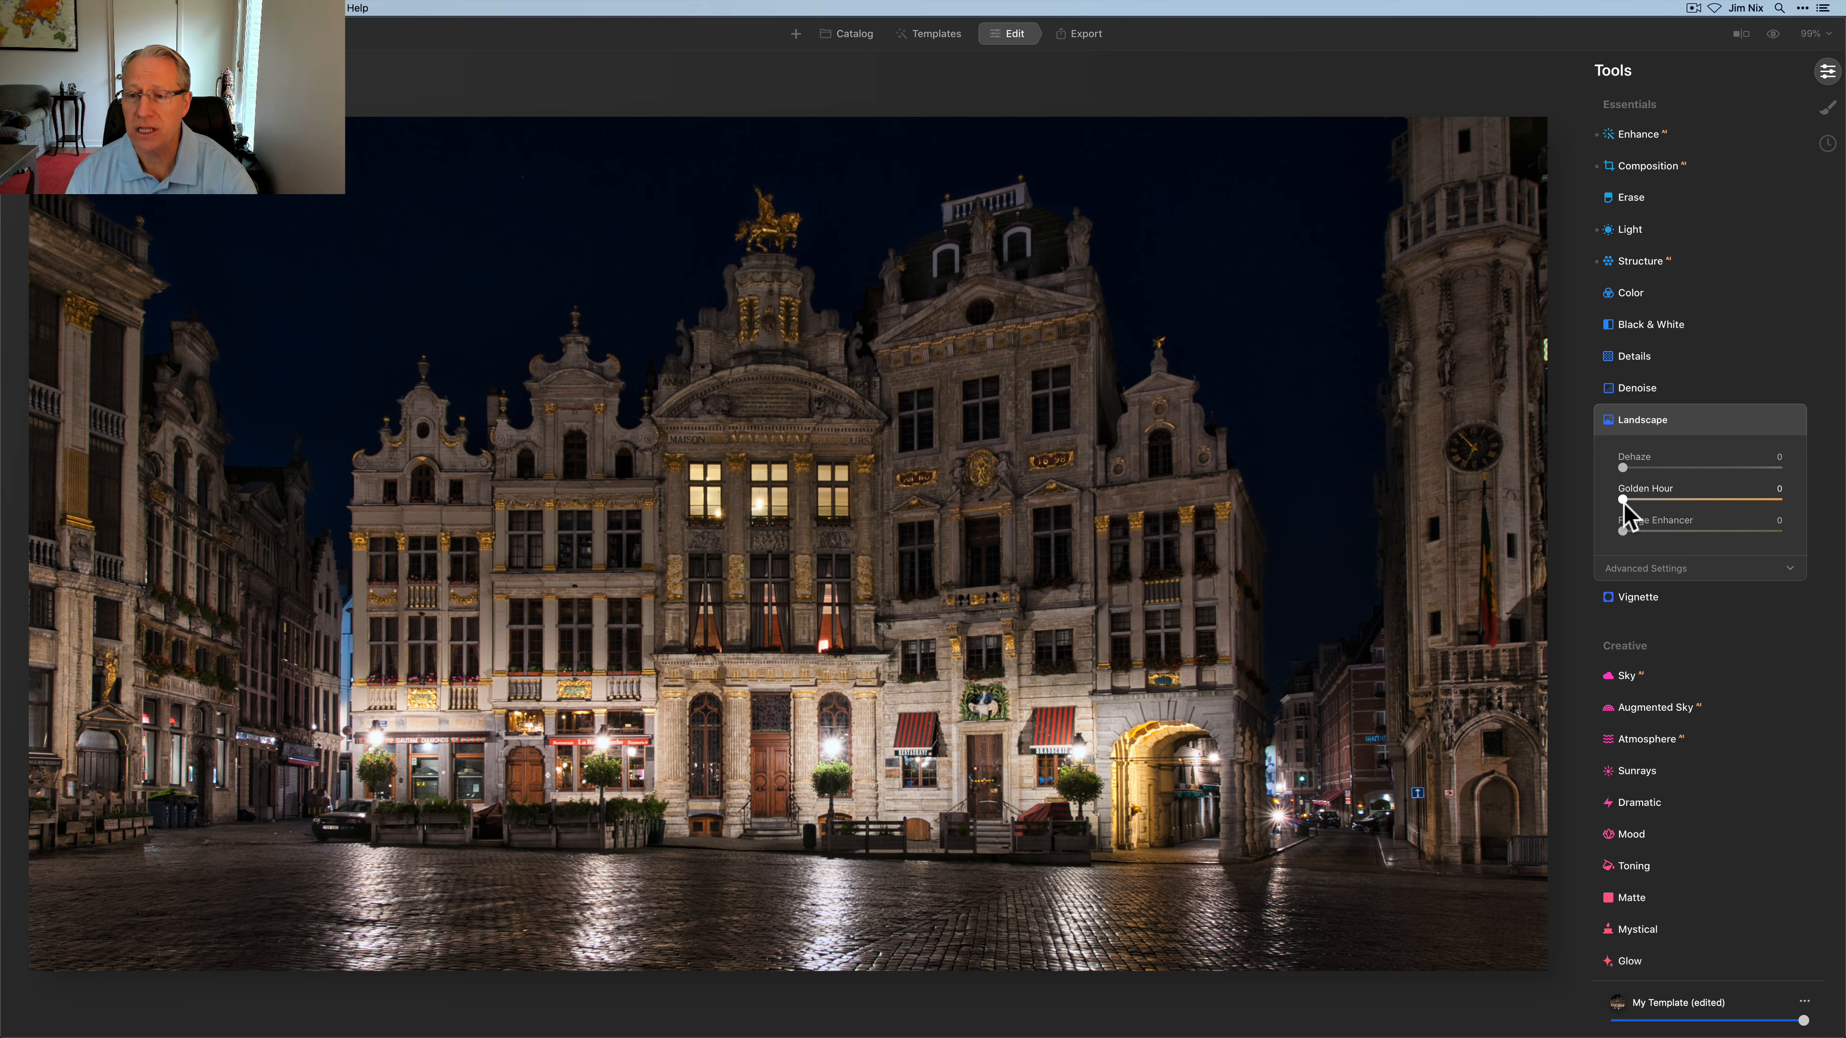
{"action": "left_click_drag", "start_coordinate": [1623, 503], "coordinate": [1595, 514]}
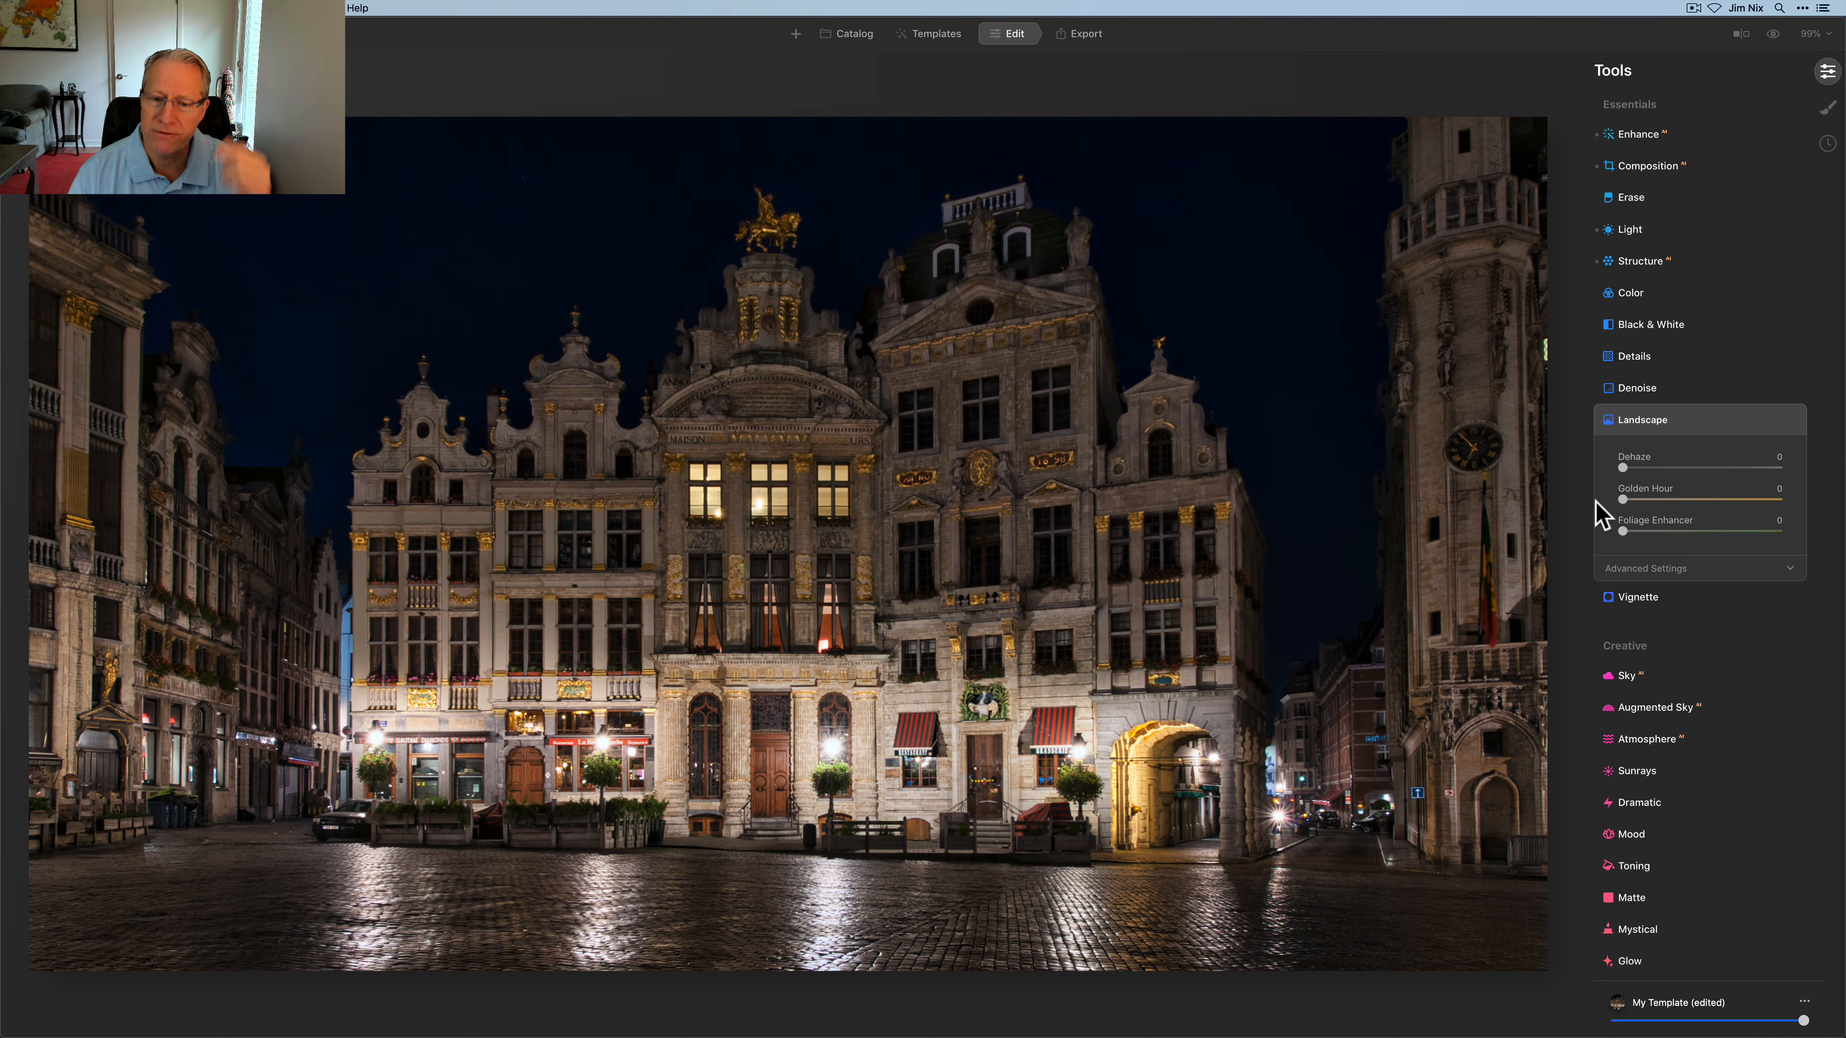
{"action": "left_click", "coordinate": [977, 466]}
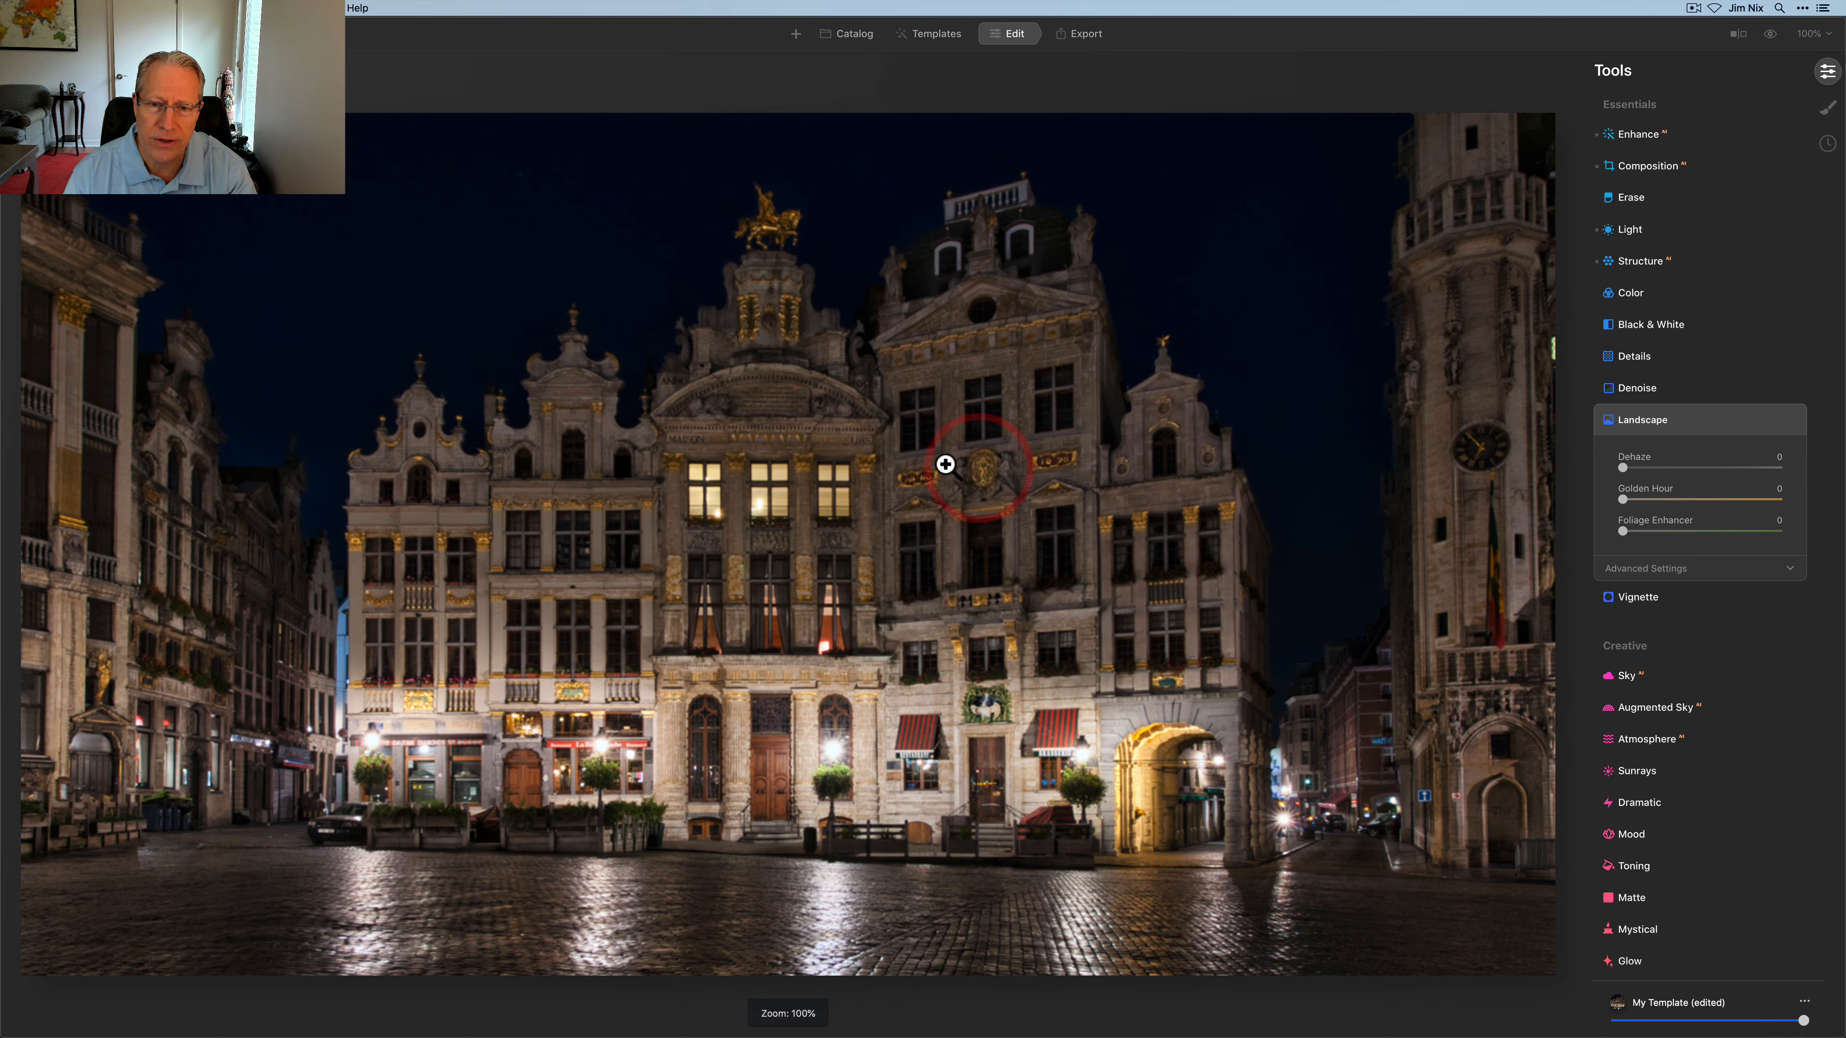
{"action": "left_click", "coordinate": [799, 469]}
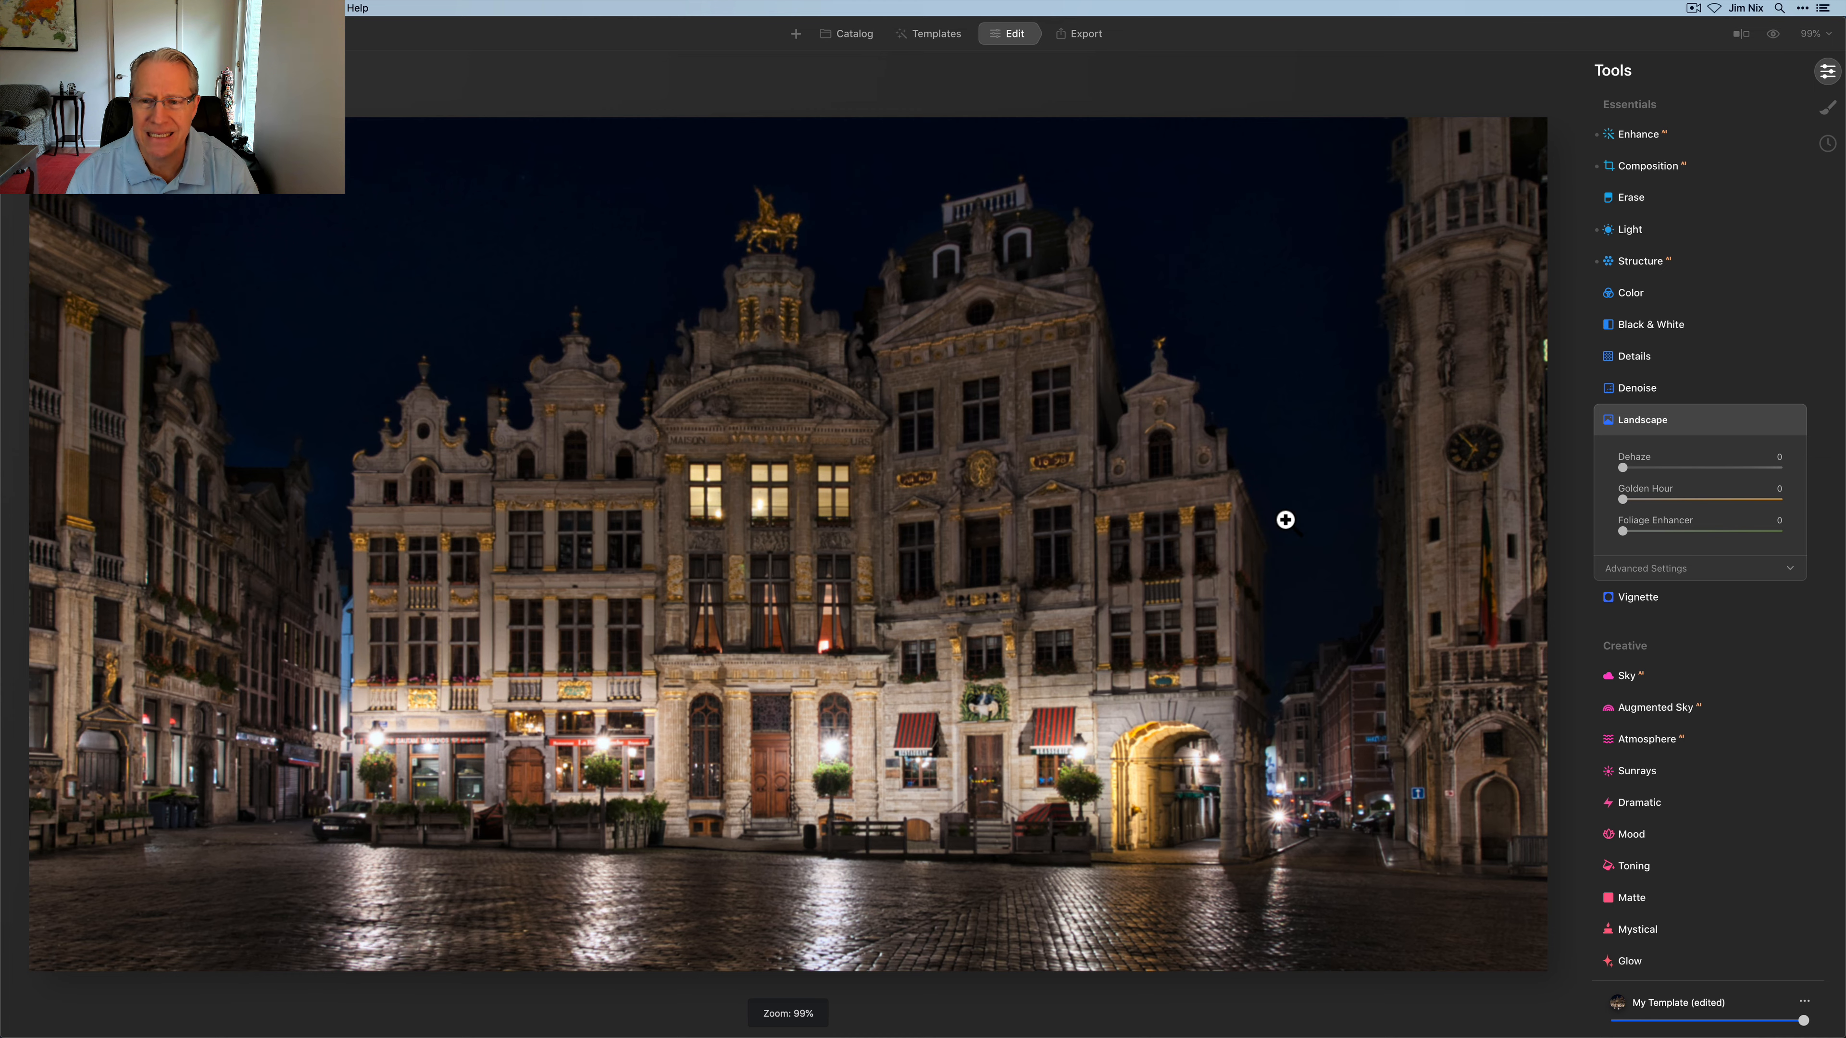
{"action": "left_click_drag", "start_coordinate": [1623, 499], "coordinate": [1650, 504]}
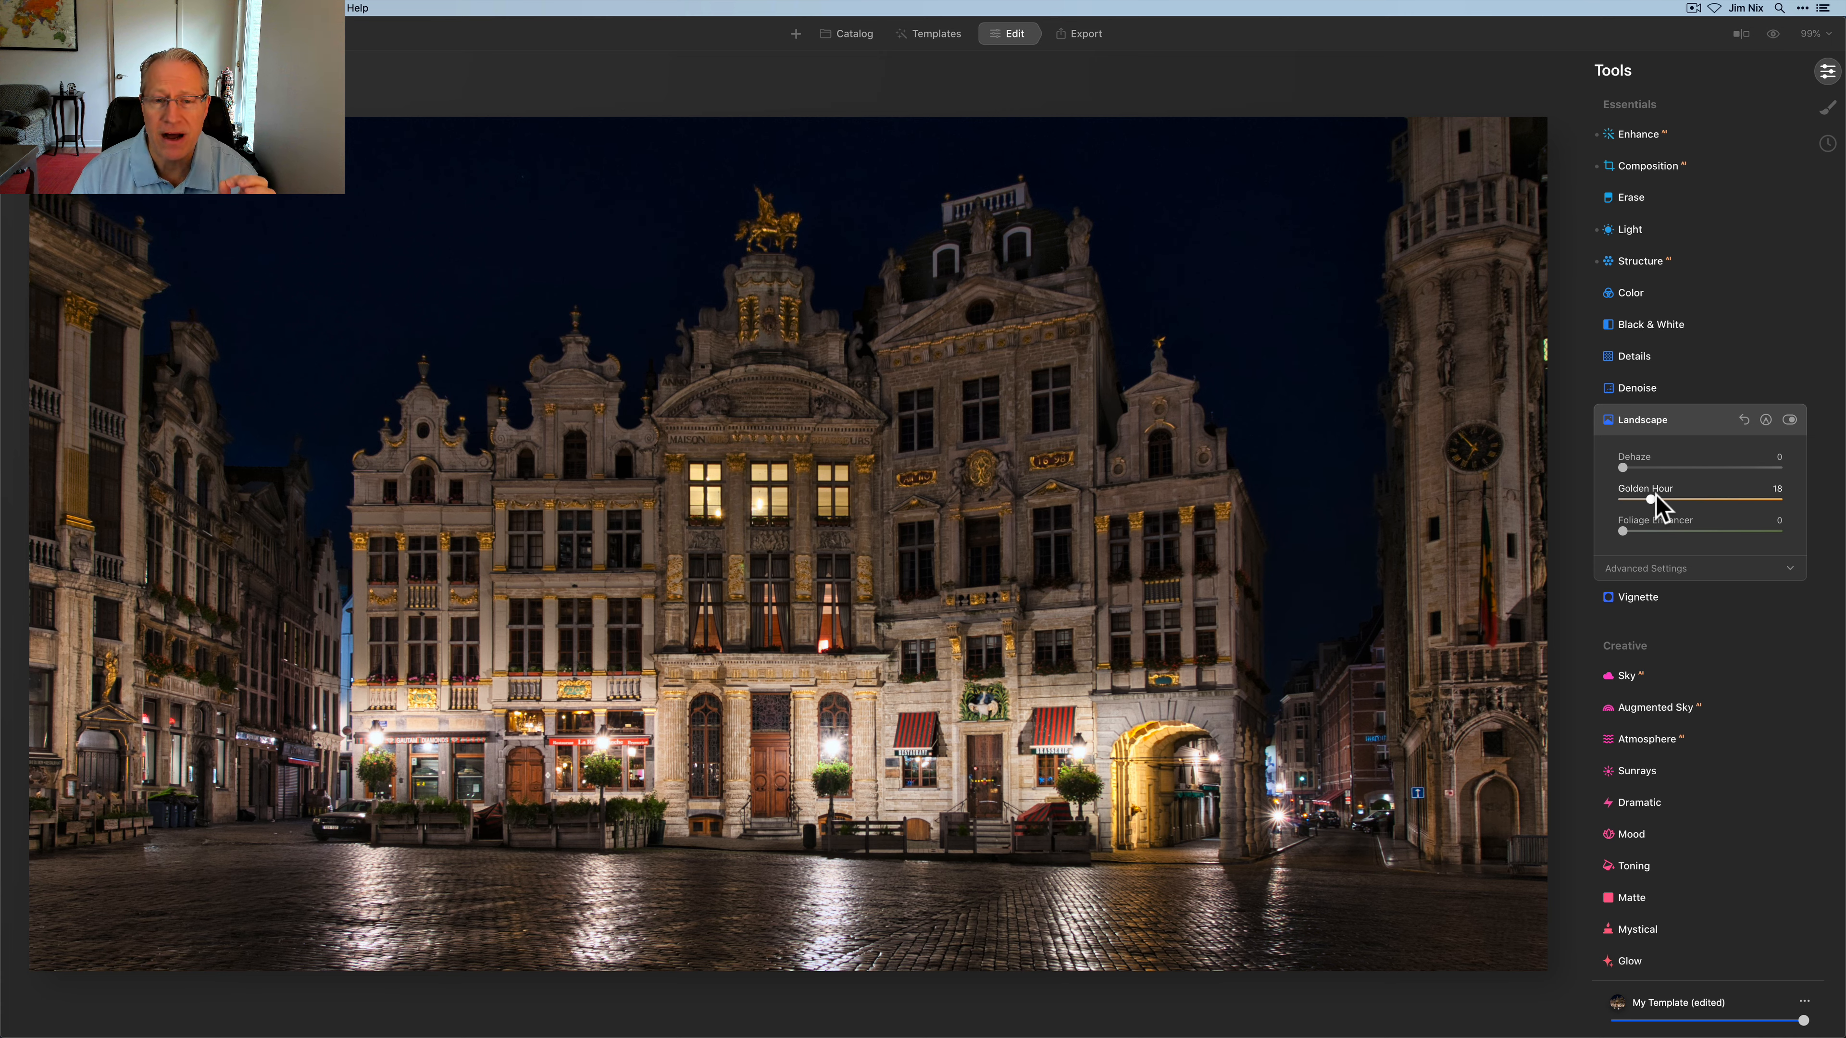
{"action": "left_click", "coordinate": [1789, 419]}
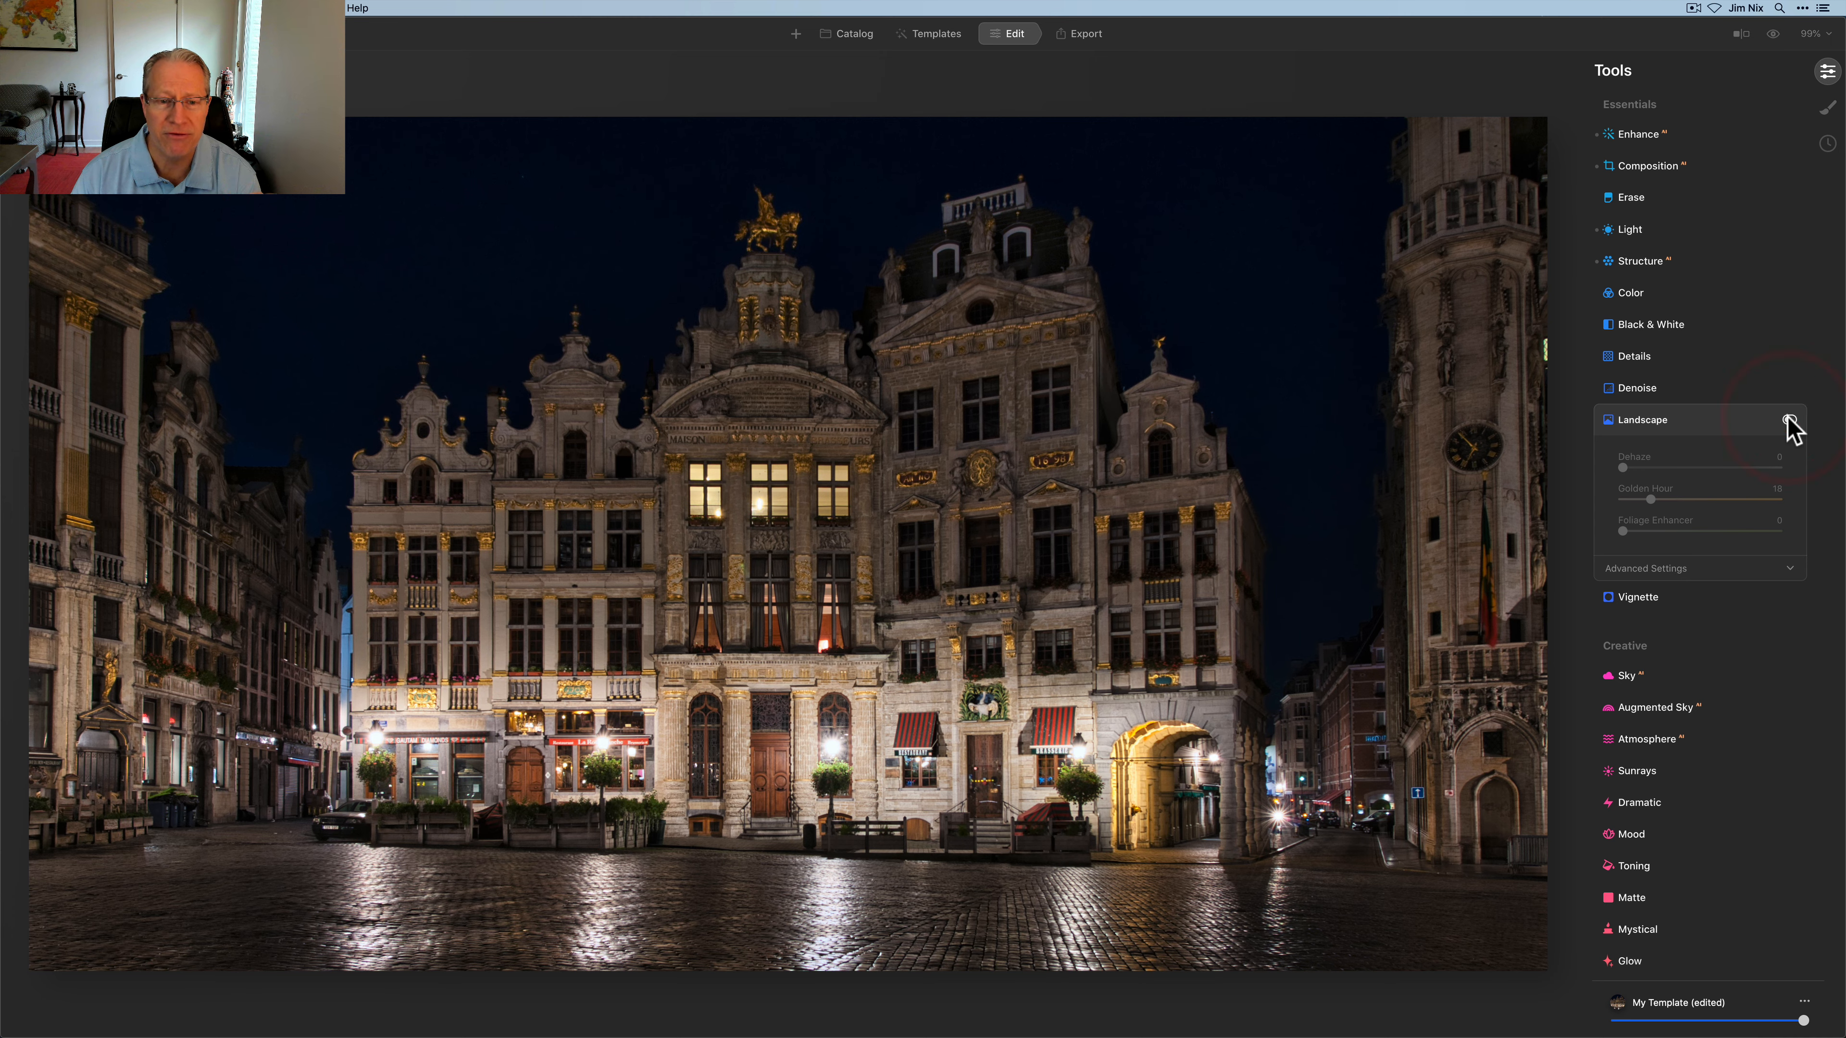
{"action": "left_click", "coordinate": [1788, 420]}
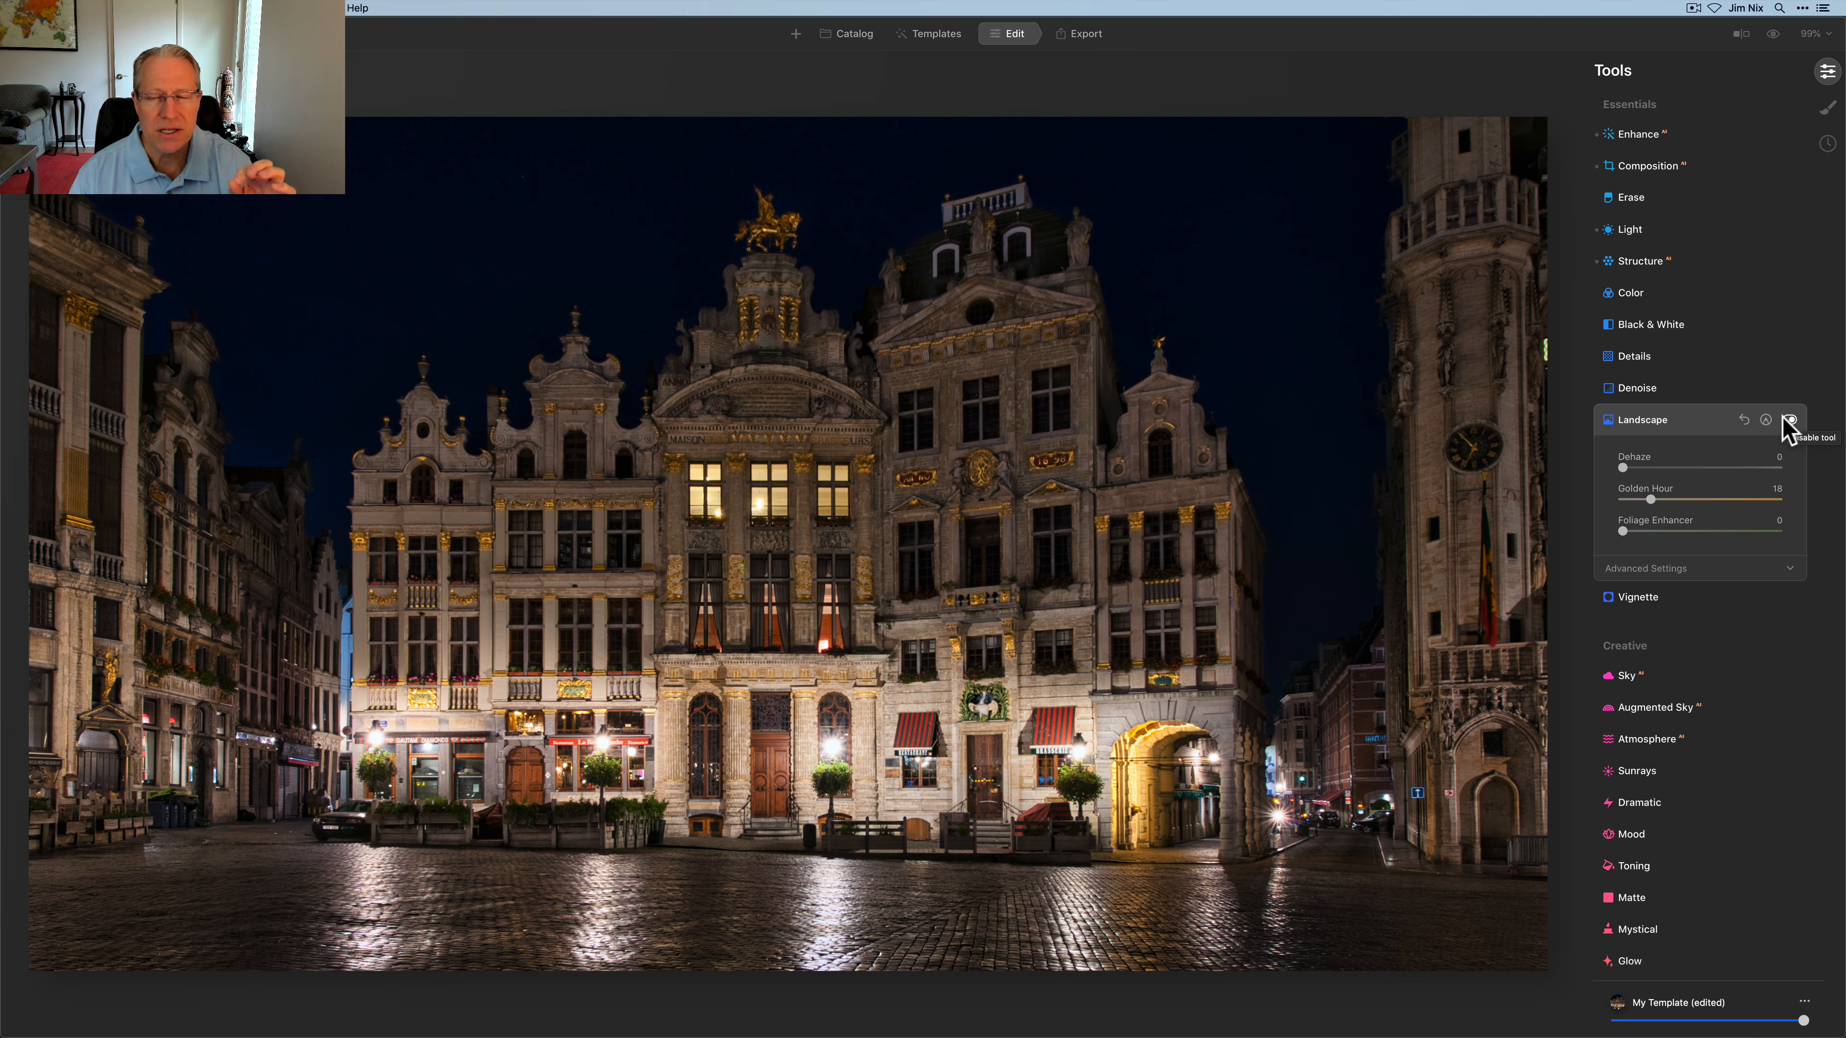
Tone the highlights with a Saturation of 58 and a Hue of 222, and compare the Toning effect off and on.
{"action": "scroll", "coordinate": [1678, 491], "scroll_direction": "down", "scroll_amount": 5}
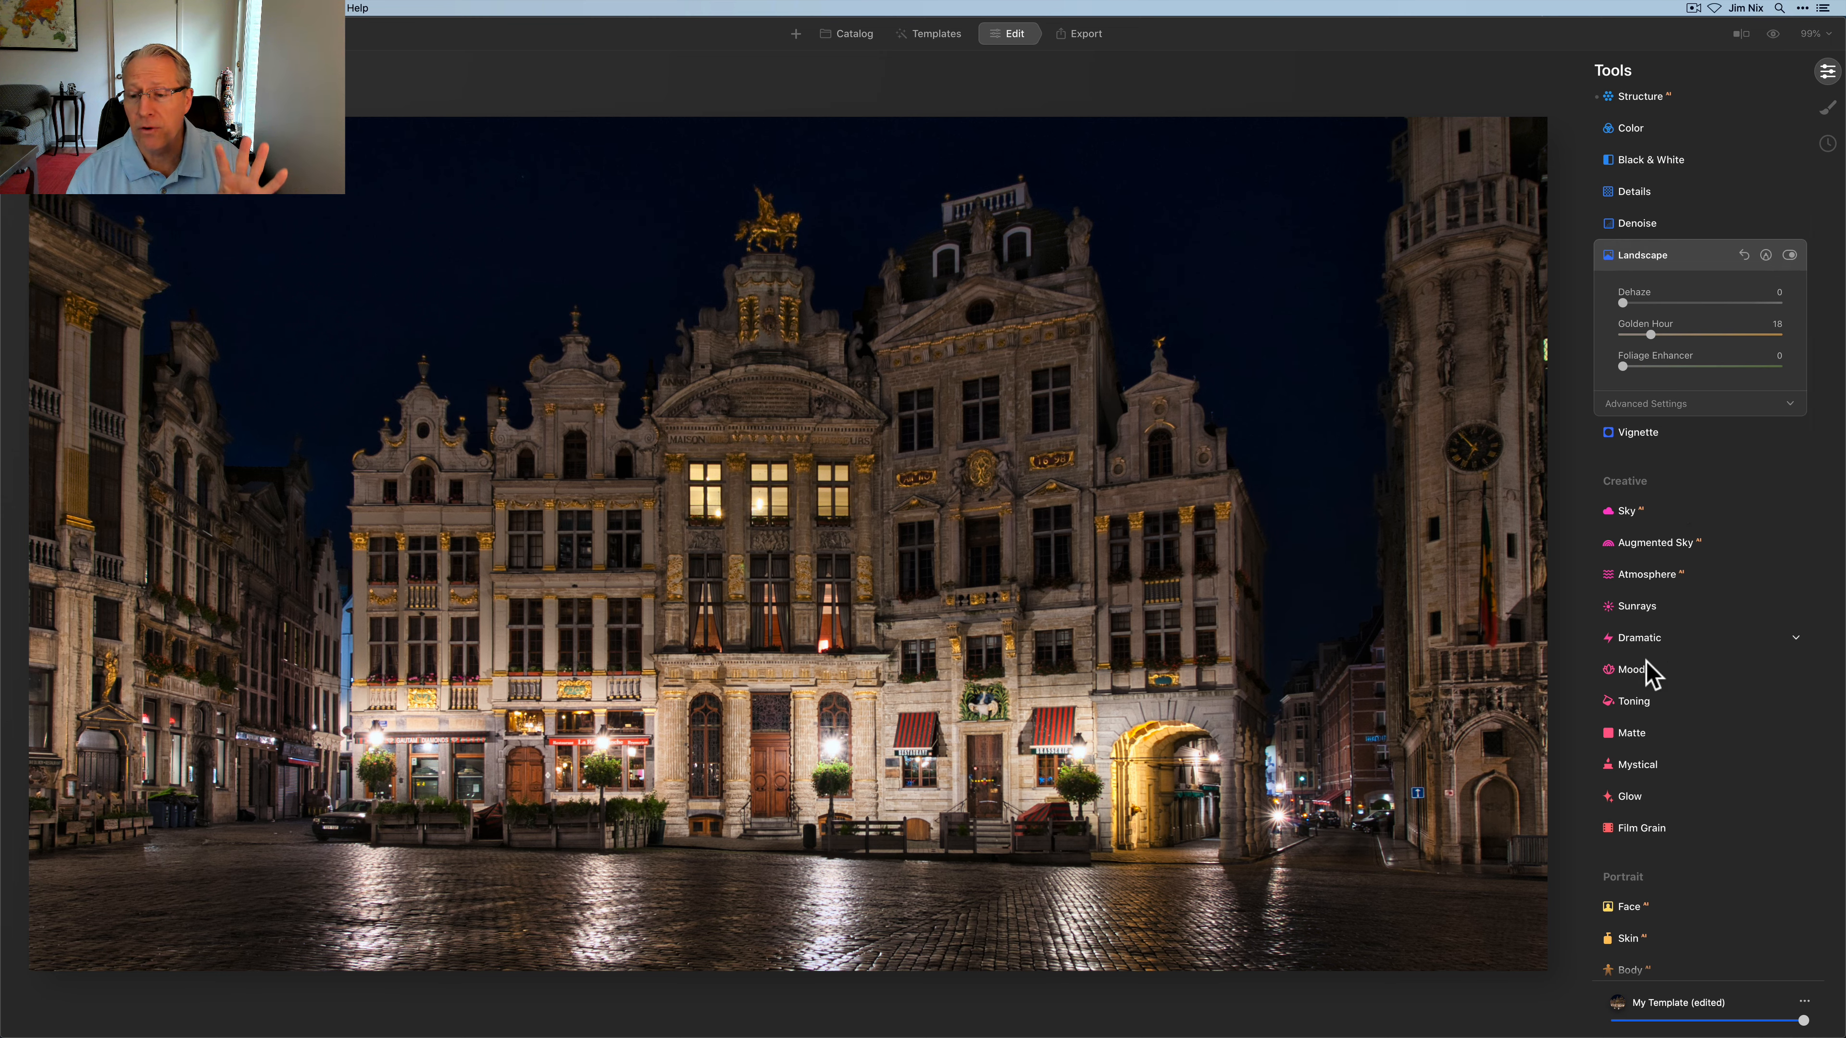
{"action": "left_click", "coordinate": [1641, 701]}
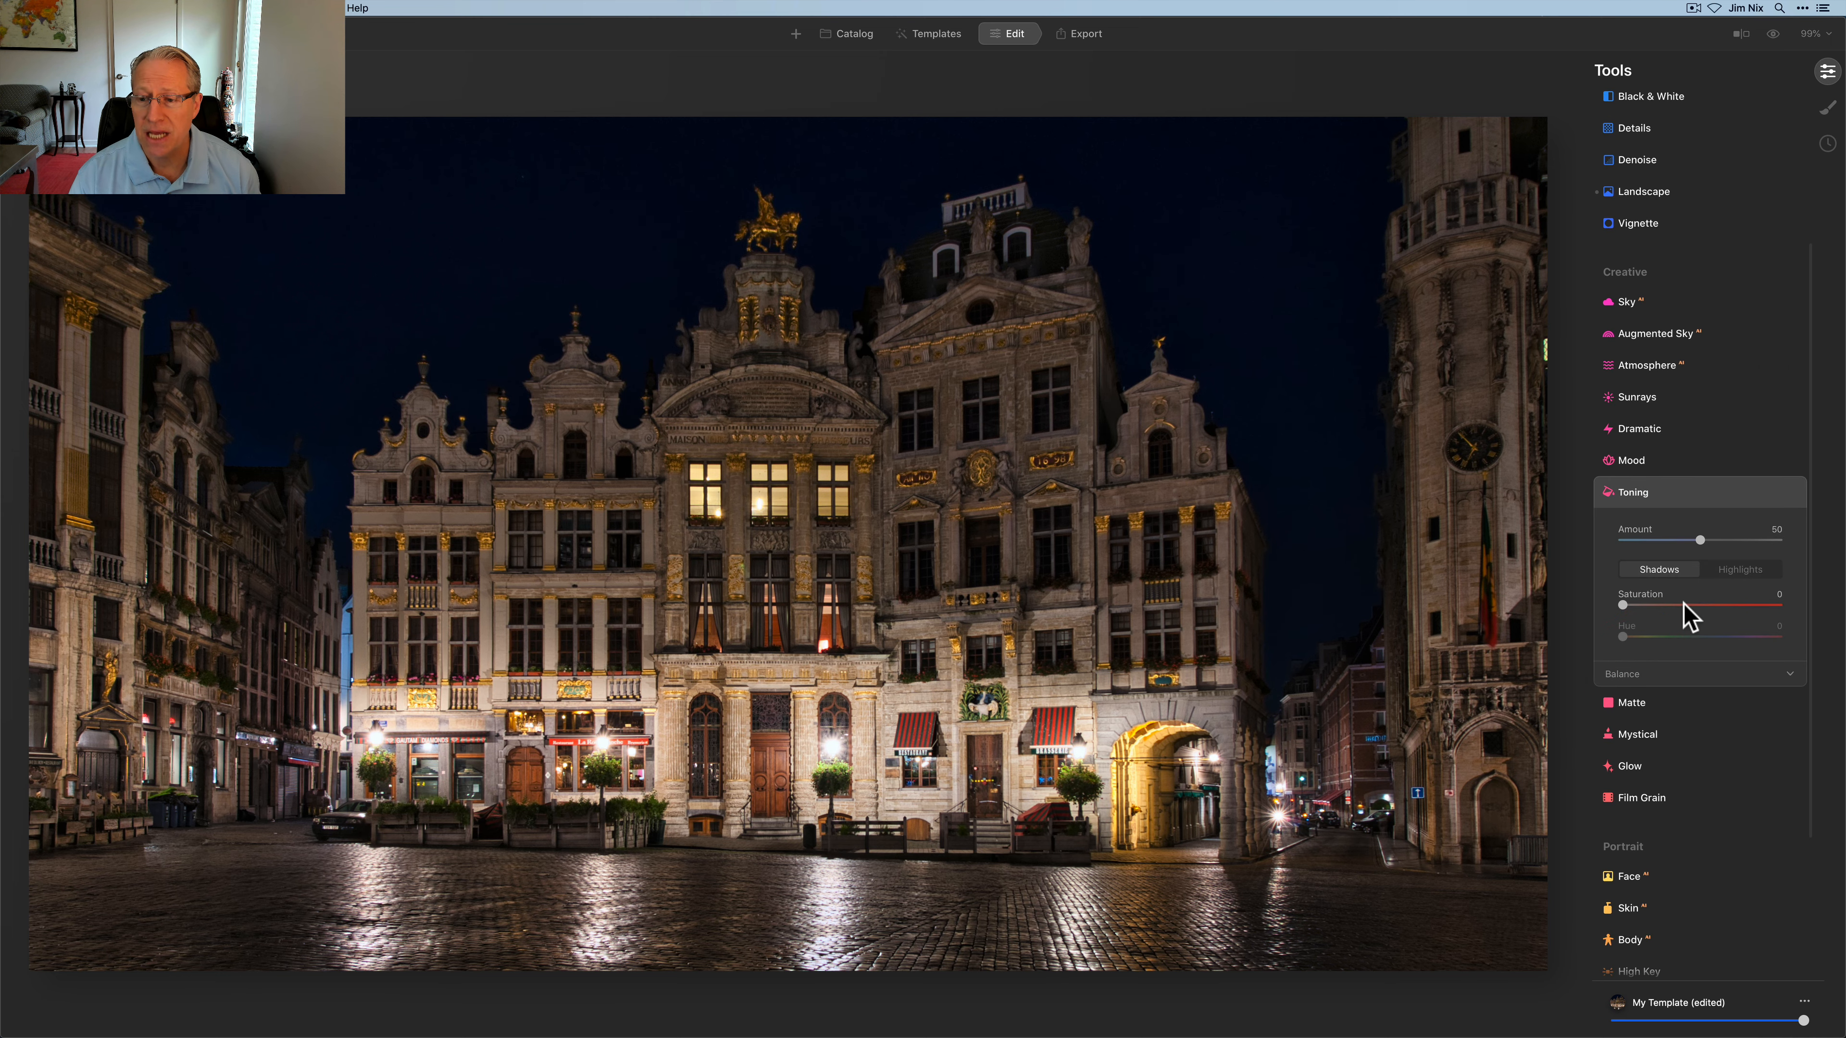
{"action": "left_click", "coordinate": [1733, 571]}
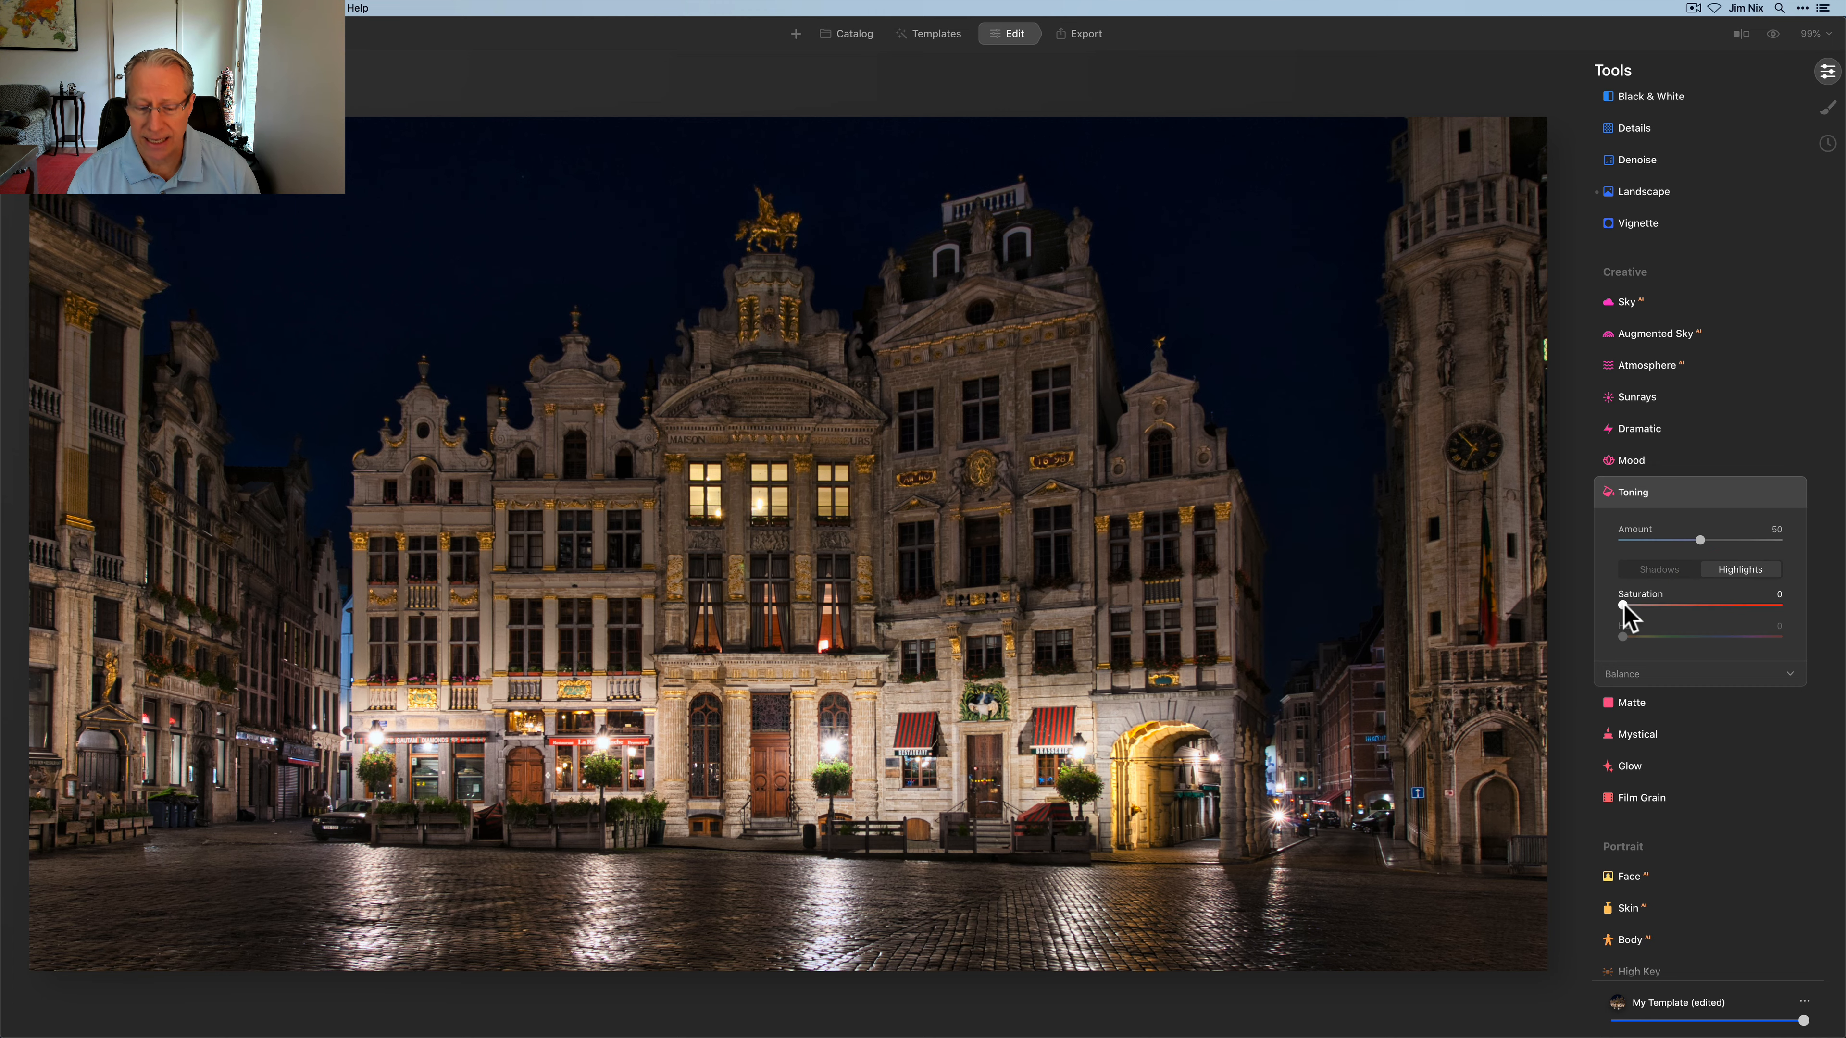
{"action": "left_click_drag", "start_coordinate": [1623, 606], "coordinate": [1719, 637]}
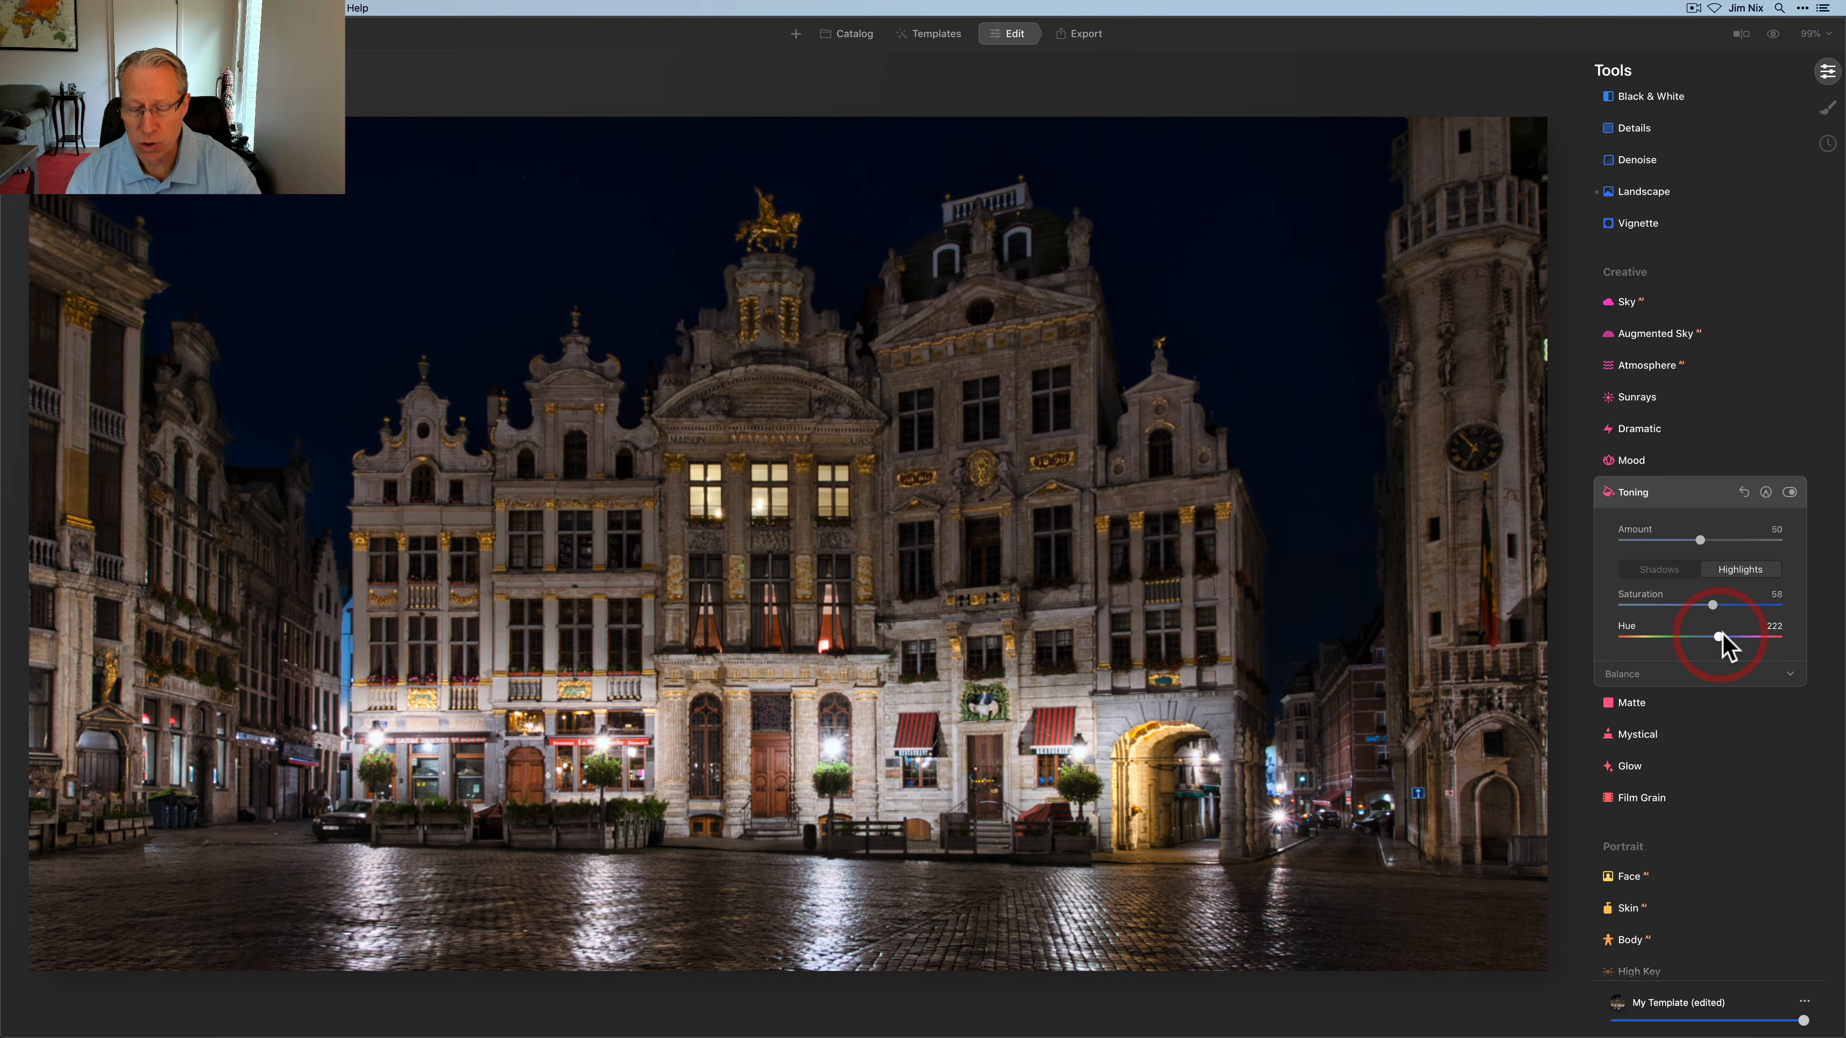
{"action": "left_click", "coordinate": [1789, 493]}
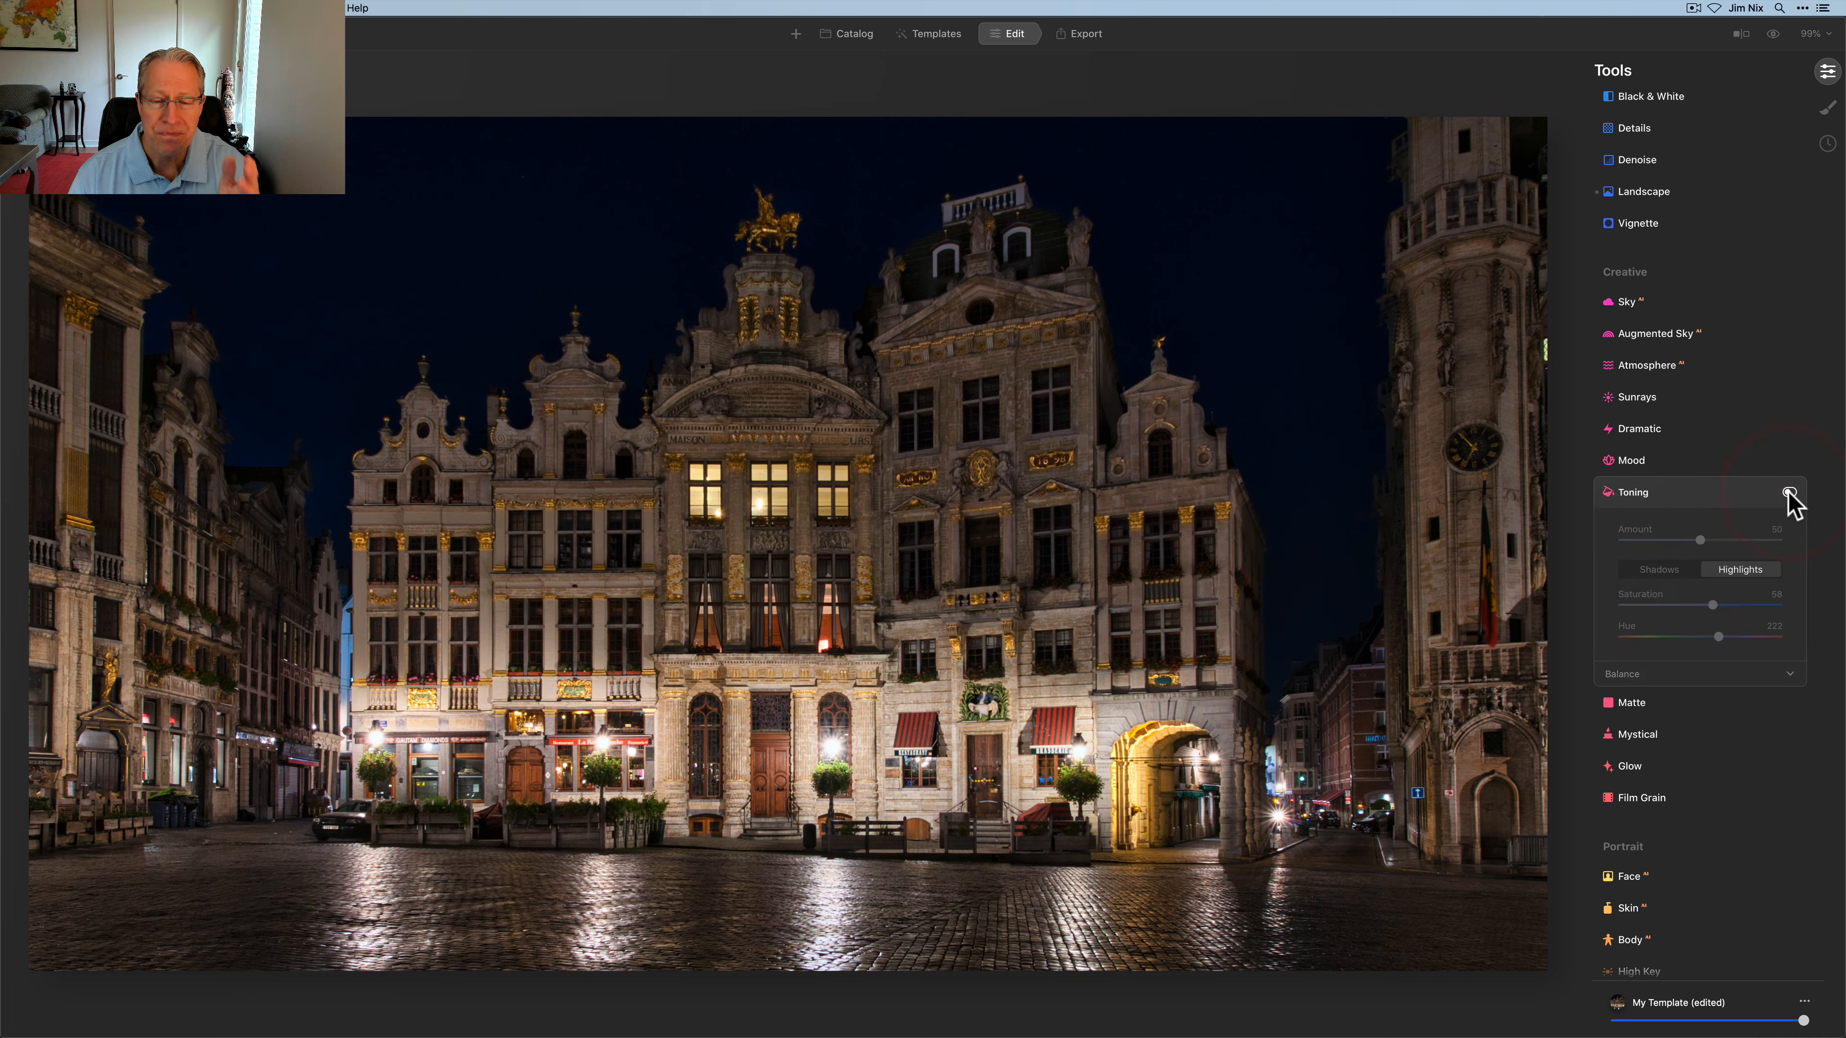
{"action": "left_click", "coordinate": [1789, 493]}
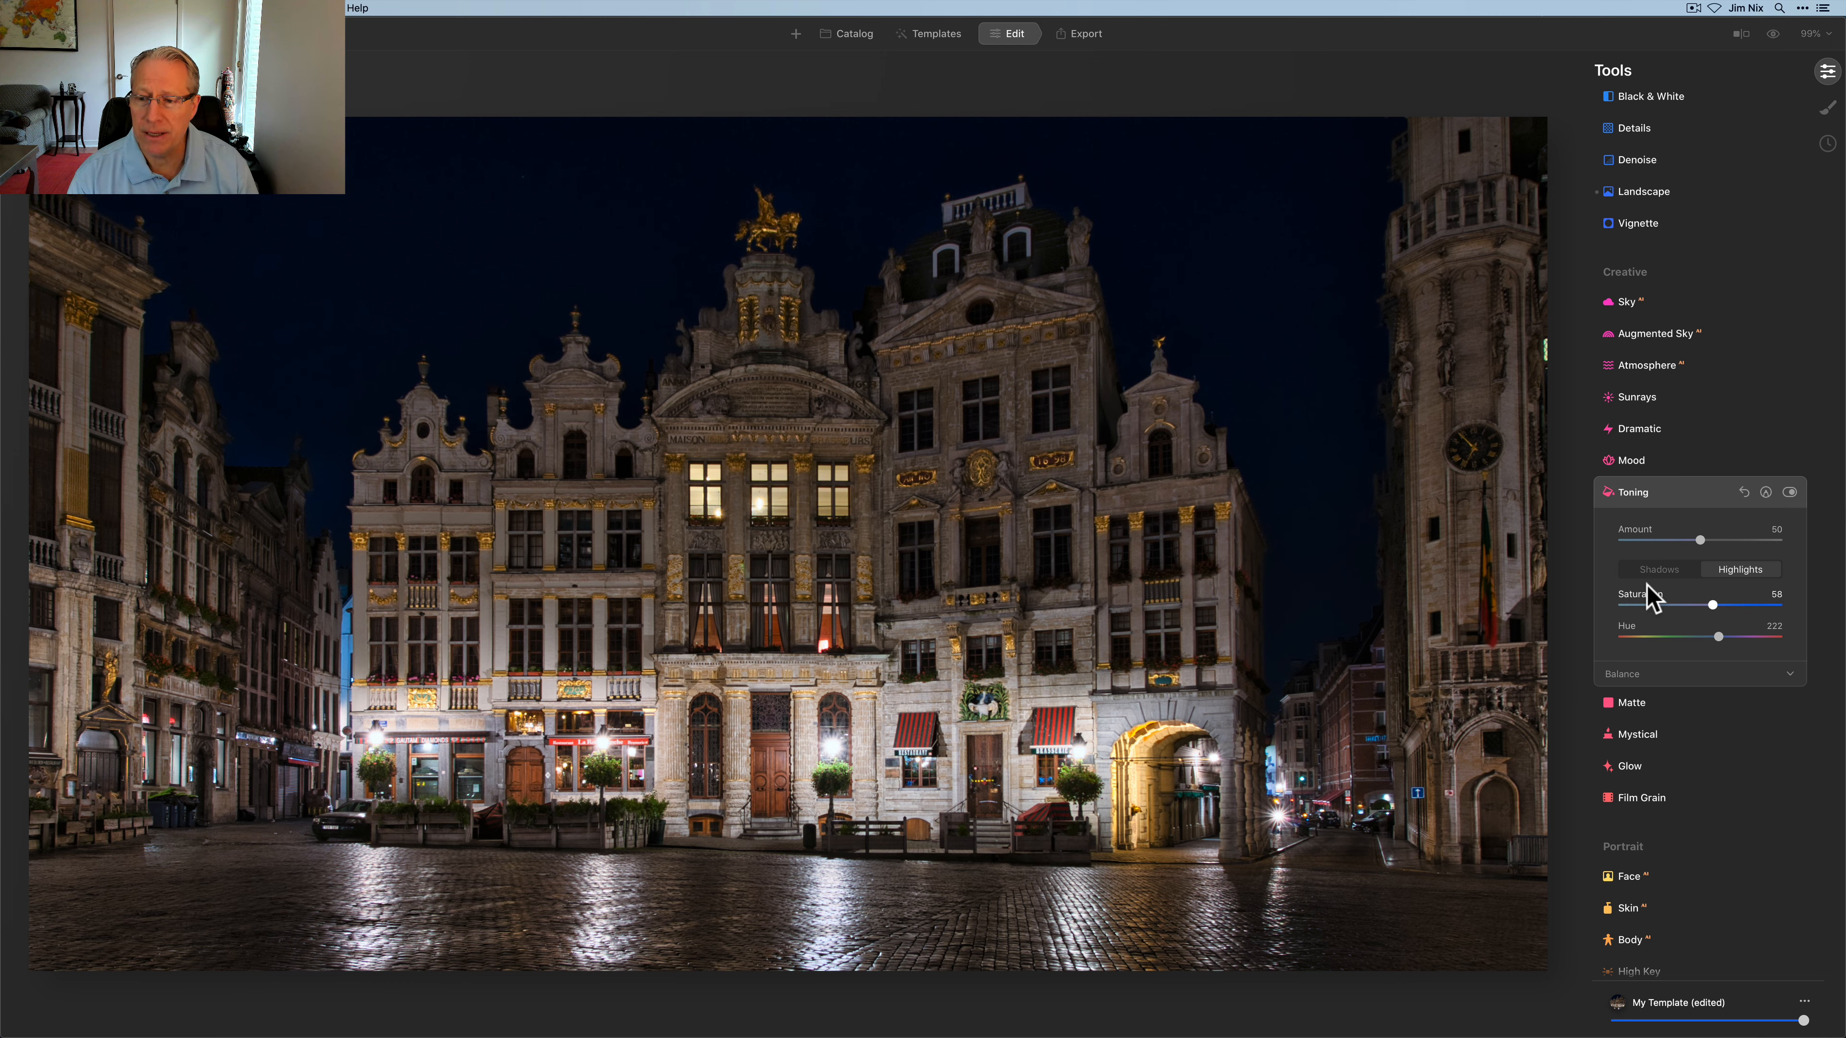
Tone the shadows with a Saturation of 38 and a Hue of 245, and compare the Toning effect off and on.
{"action": "left_click", "coordinate": [1670, 570]}
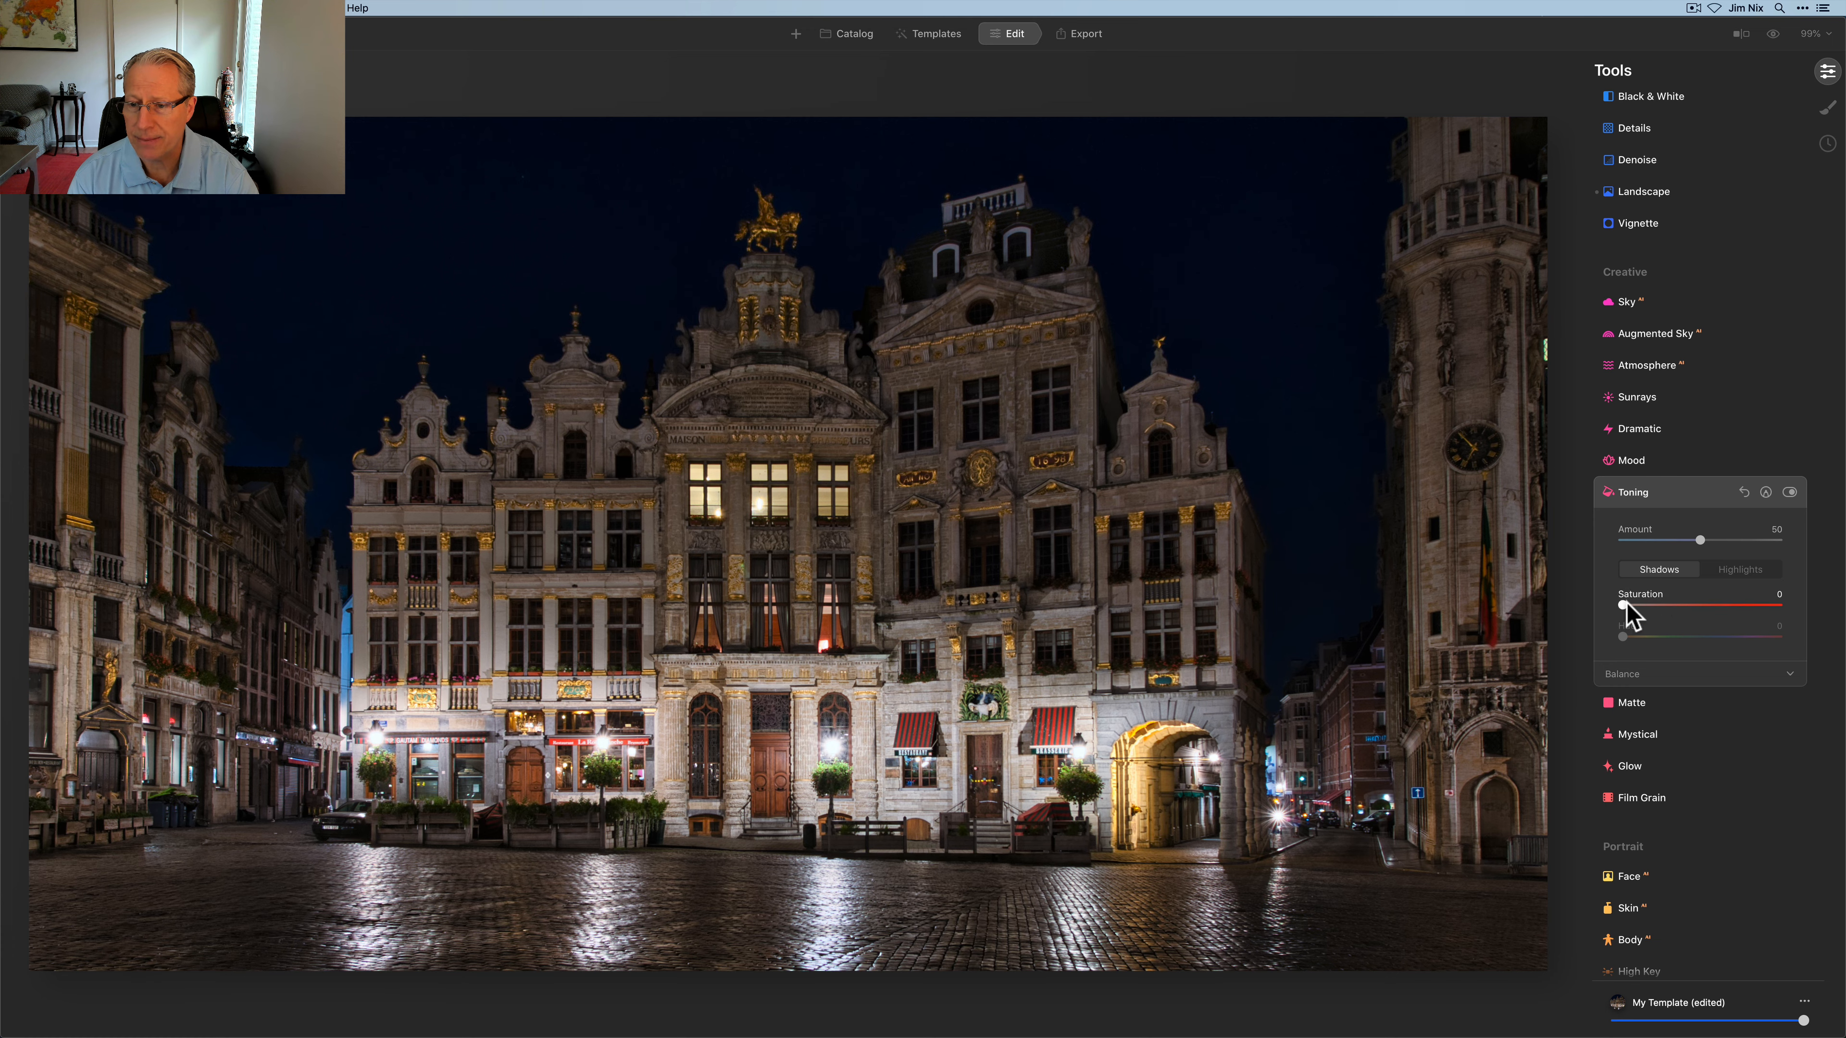
{"action": "left_click_drag", "start_coordinate": [1623, 606], "coordinate": [1729, 635]}
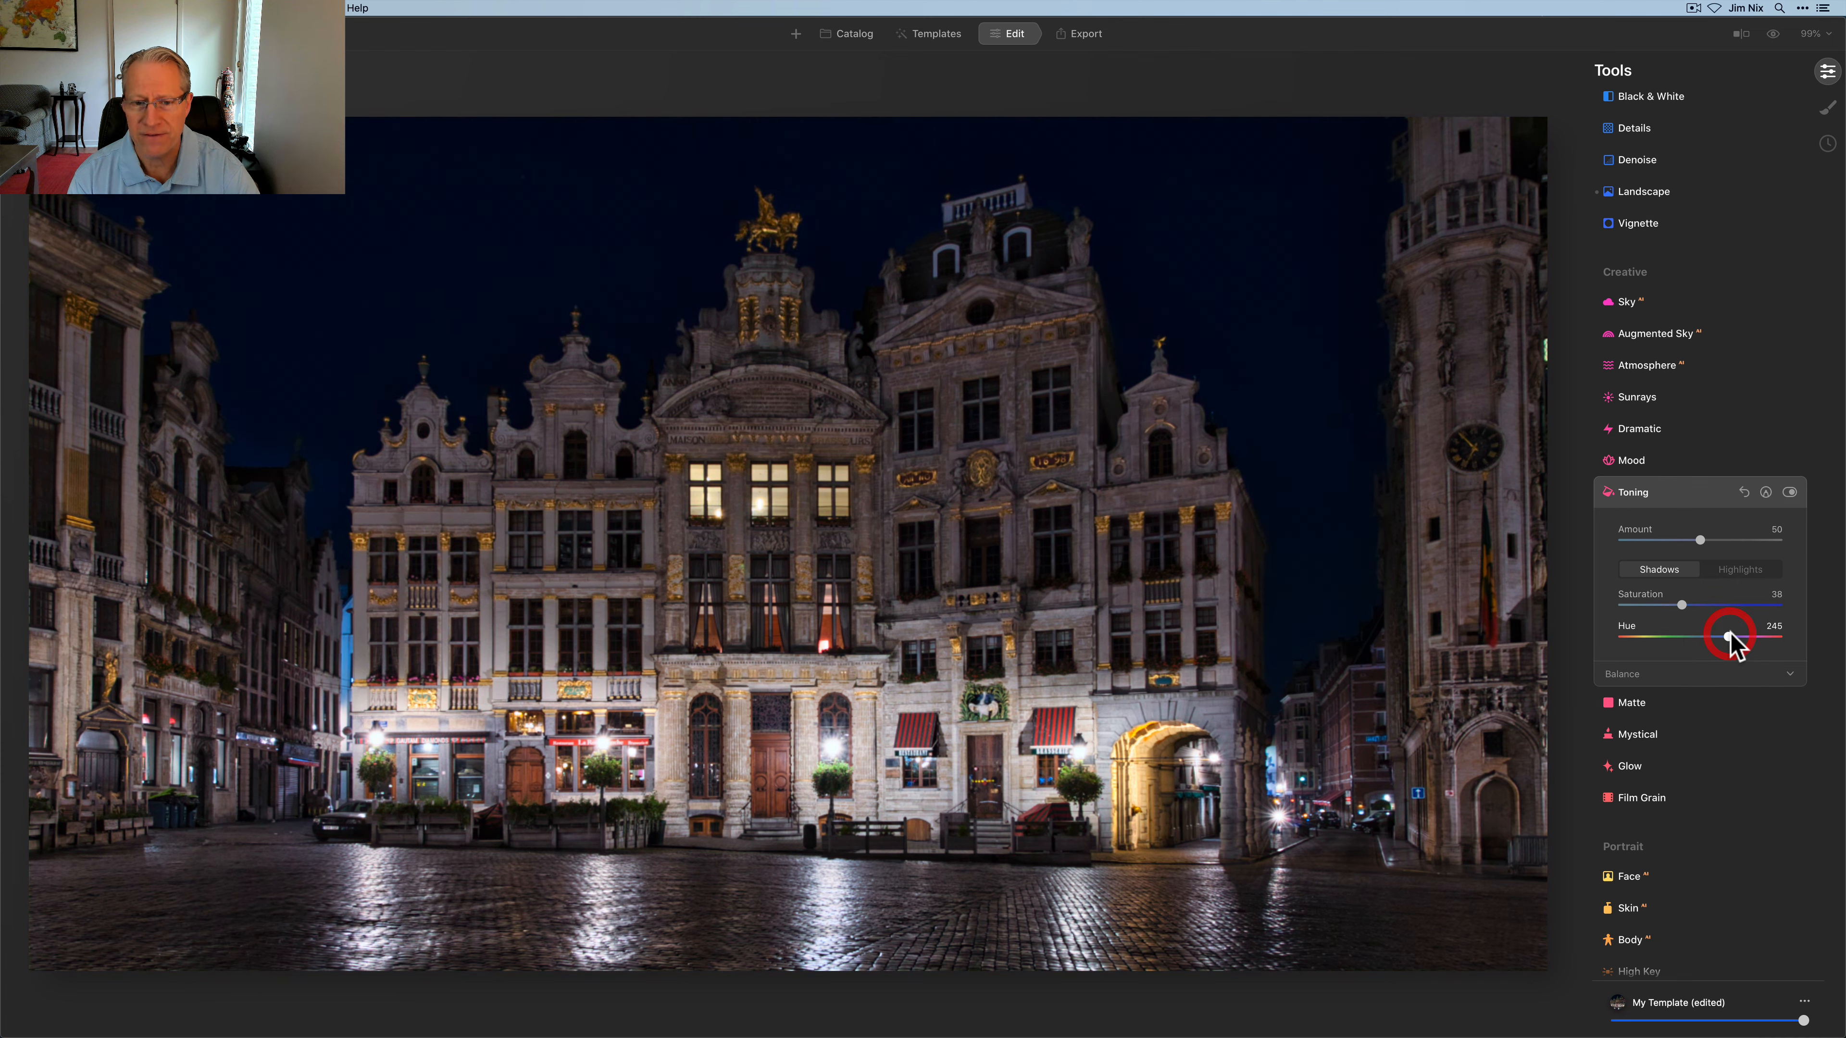
{"action": "left_click", "coordinate": [1788, 493]}
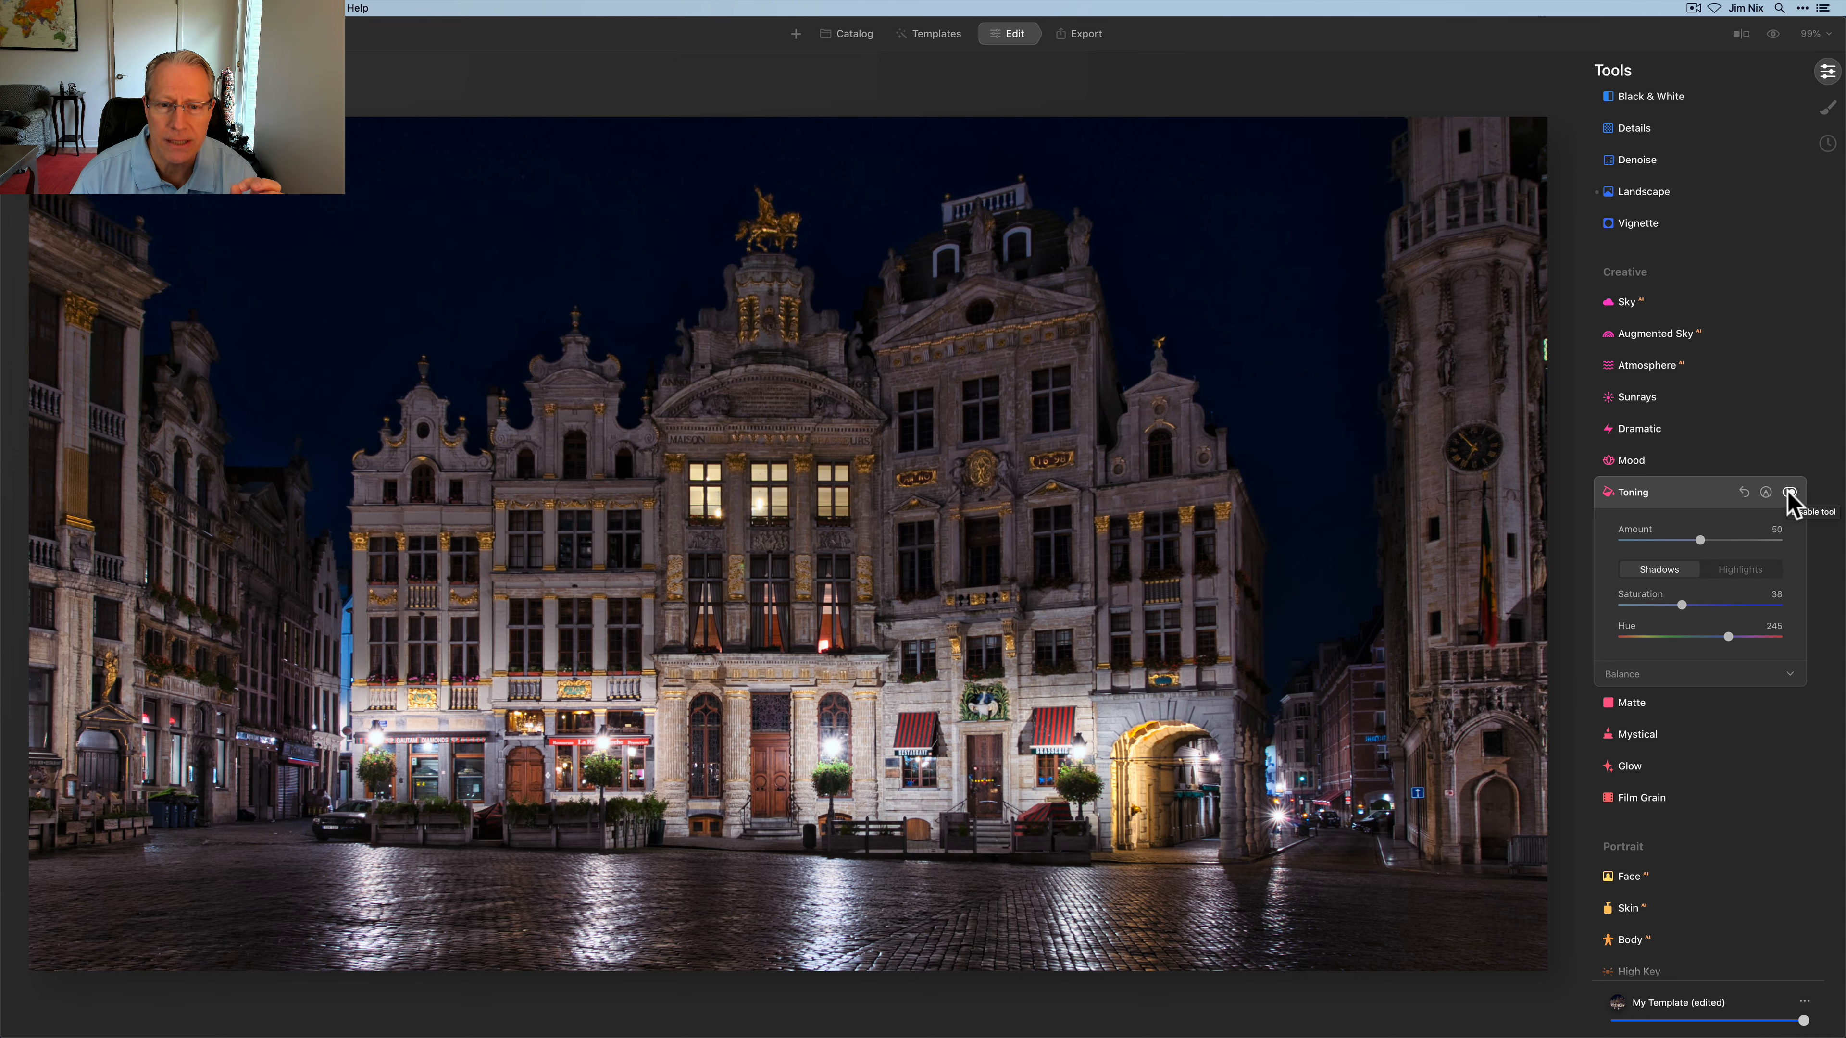
{"action": "left_click", "coordinate": [1789, 493]}
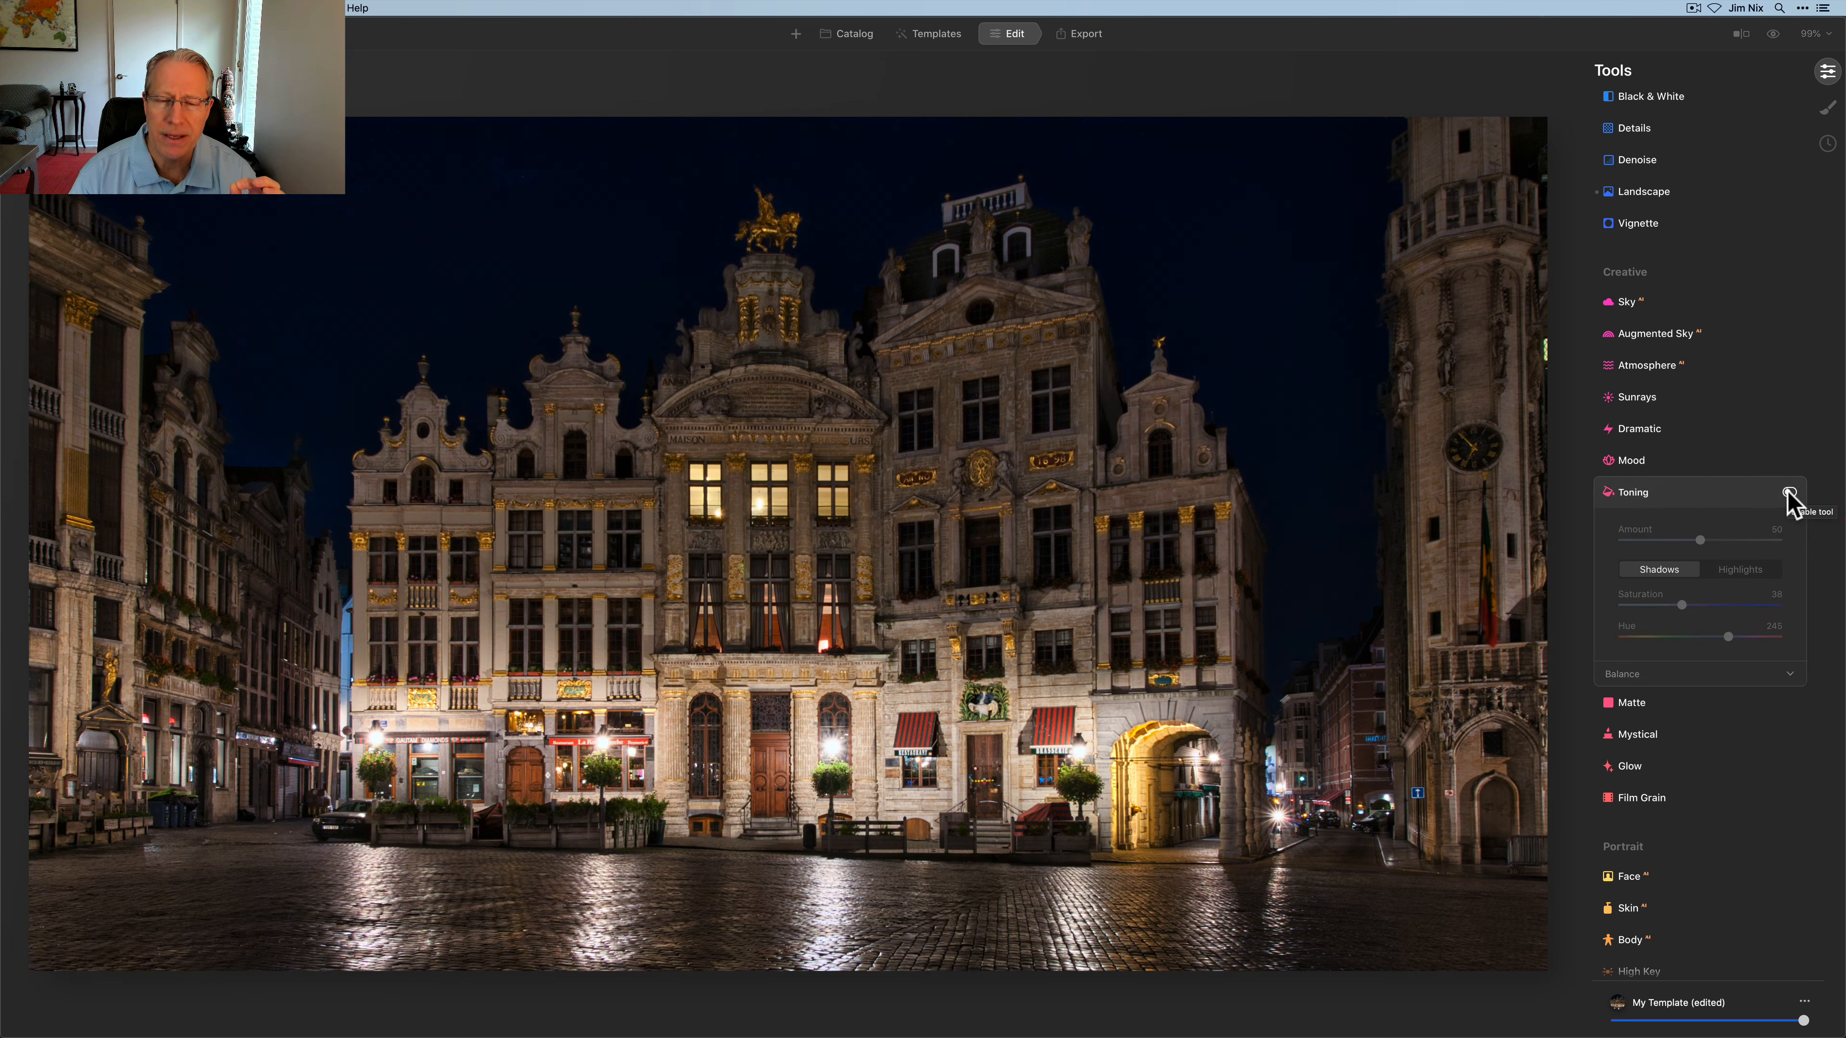
{"action": "left_click", "coordinate": [1787, 493]}
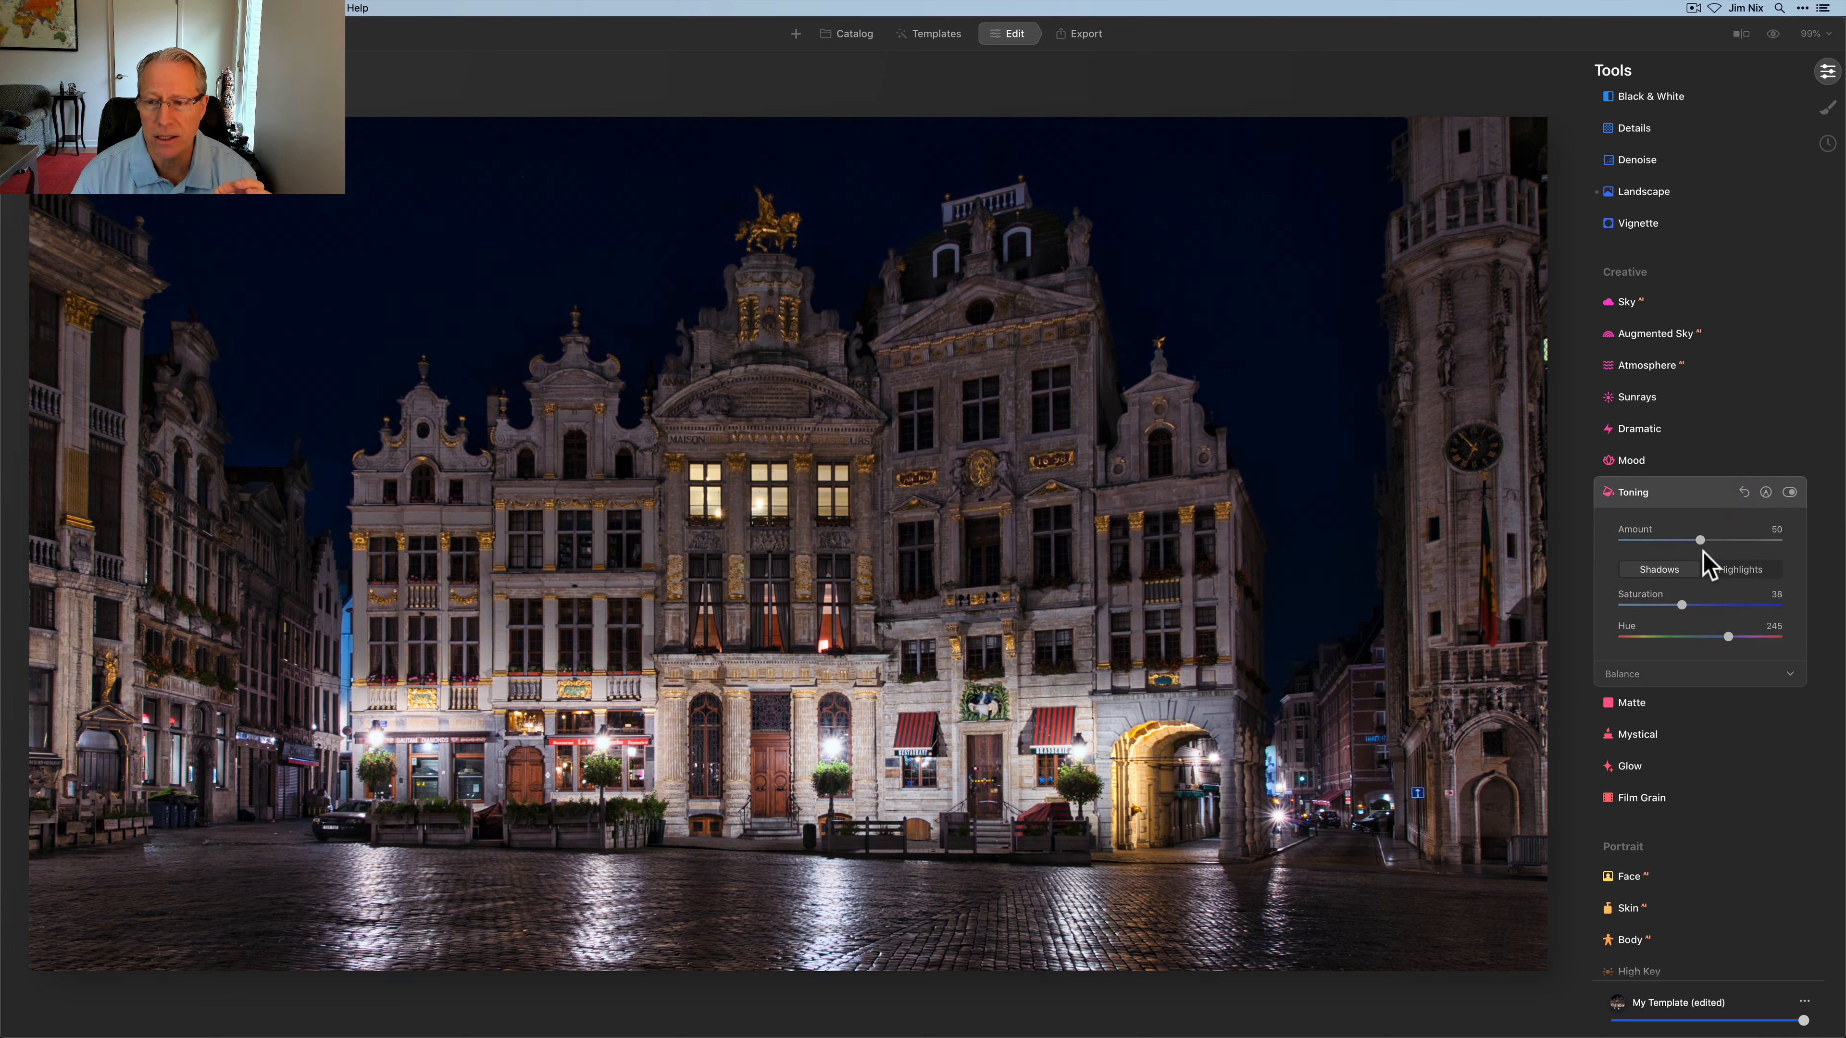
Reduce the Toning Amount to 35 and compare the photo with the effect off and on.
{"action": "left_click_drag", "start_coordinate": [1699, 540], "coordinate": [1677, 542]}
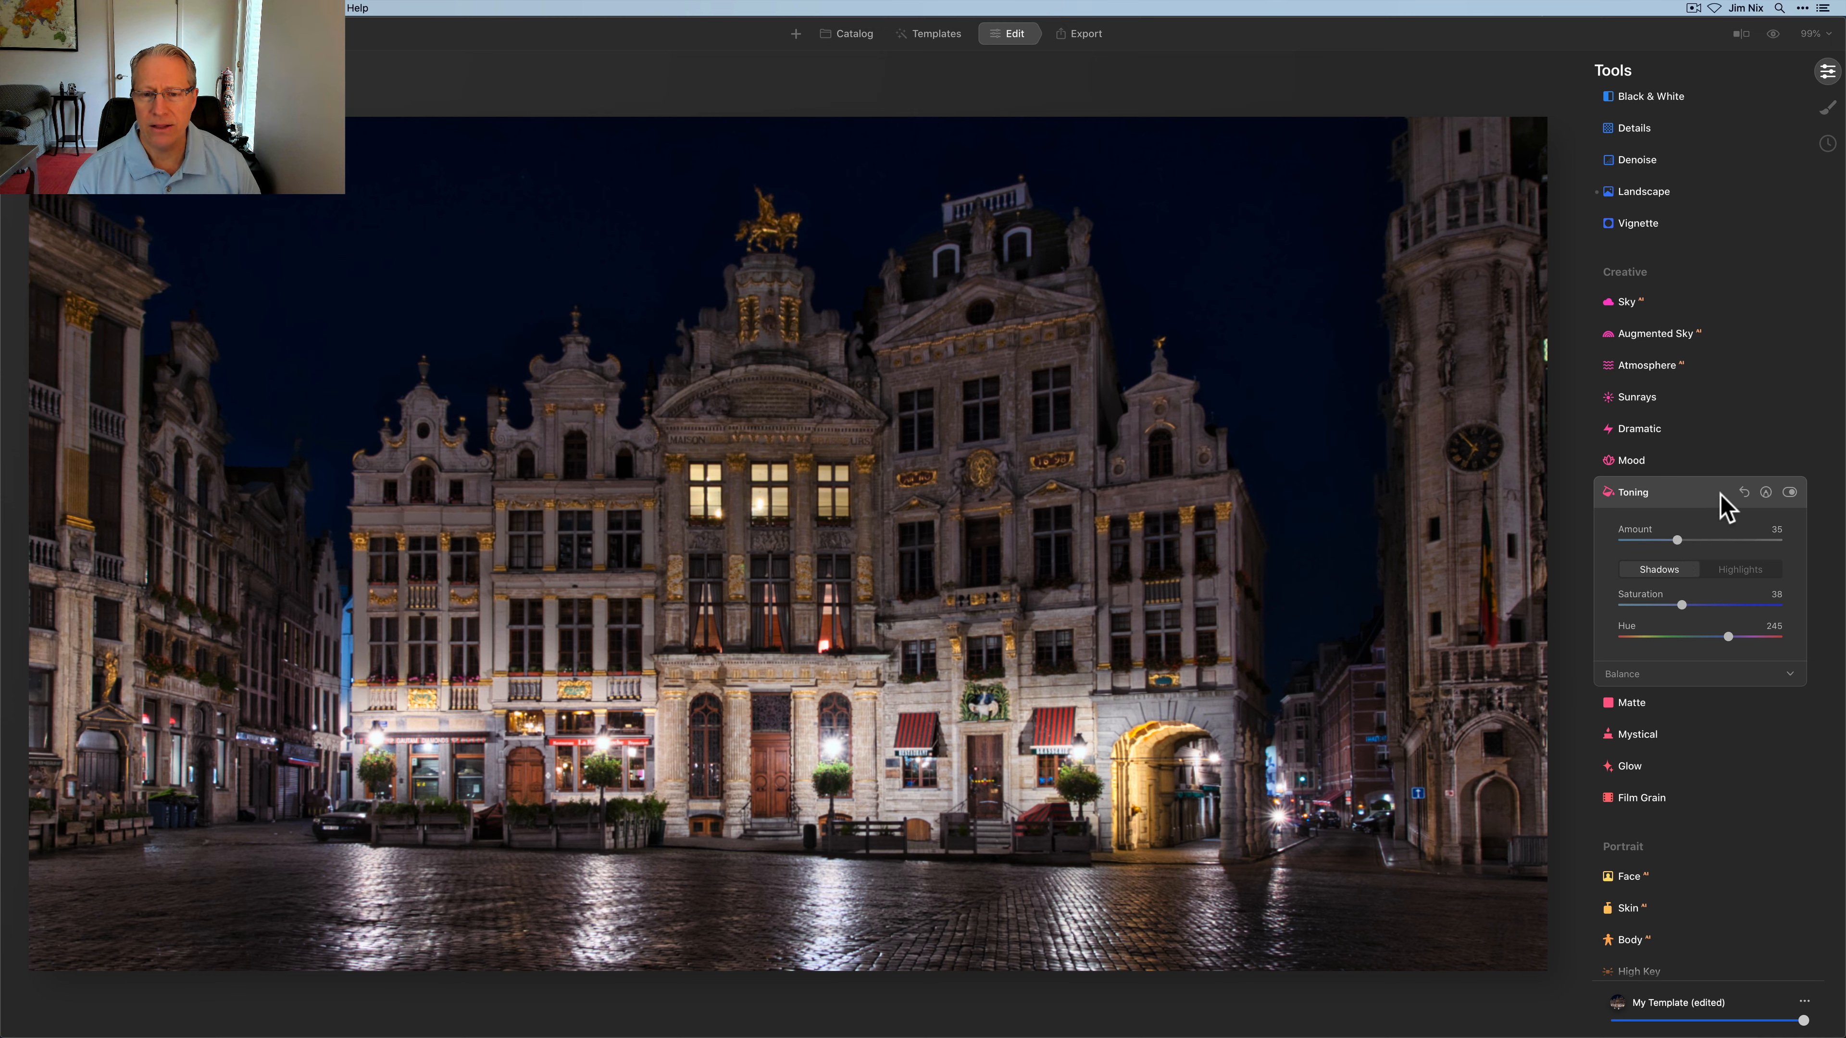
{"action": "left_click", "coordinate": [1789, 493]}
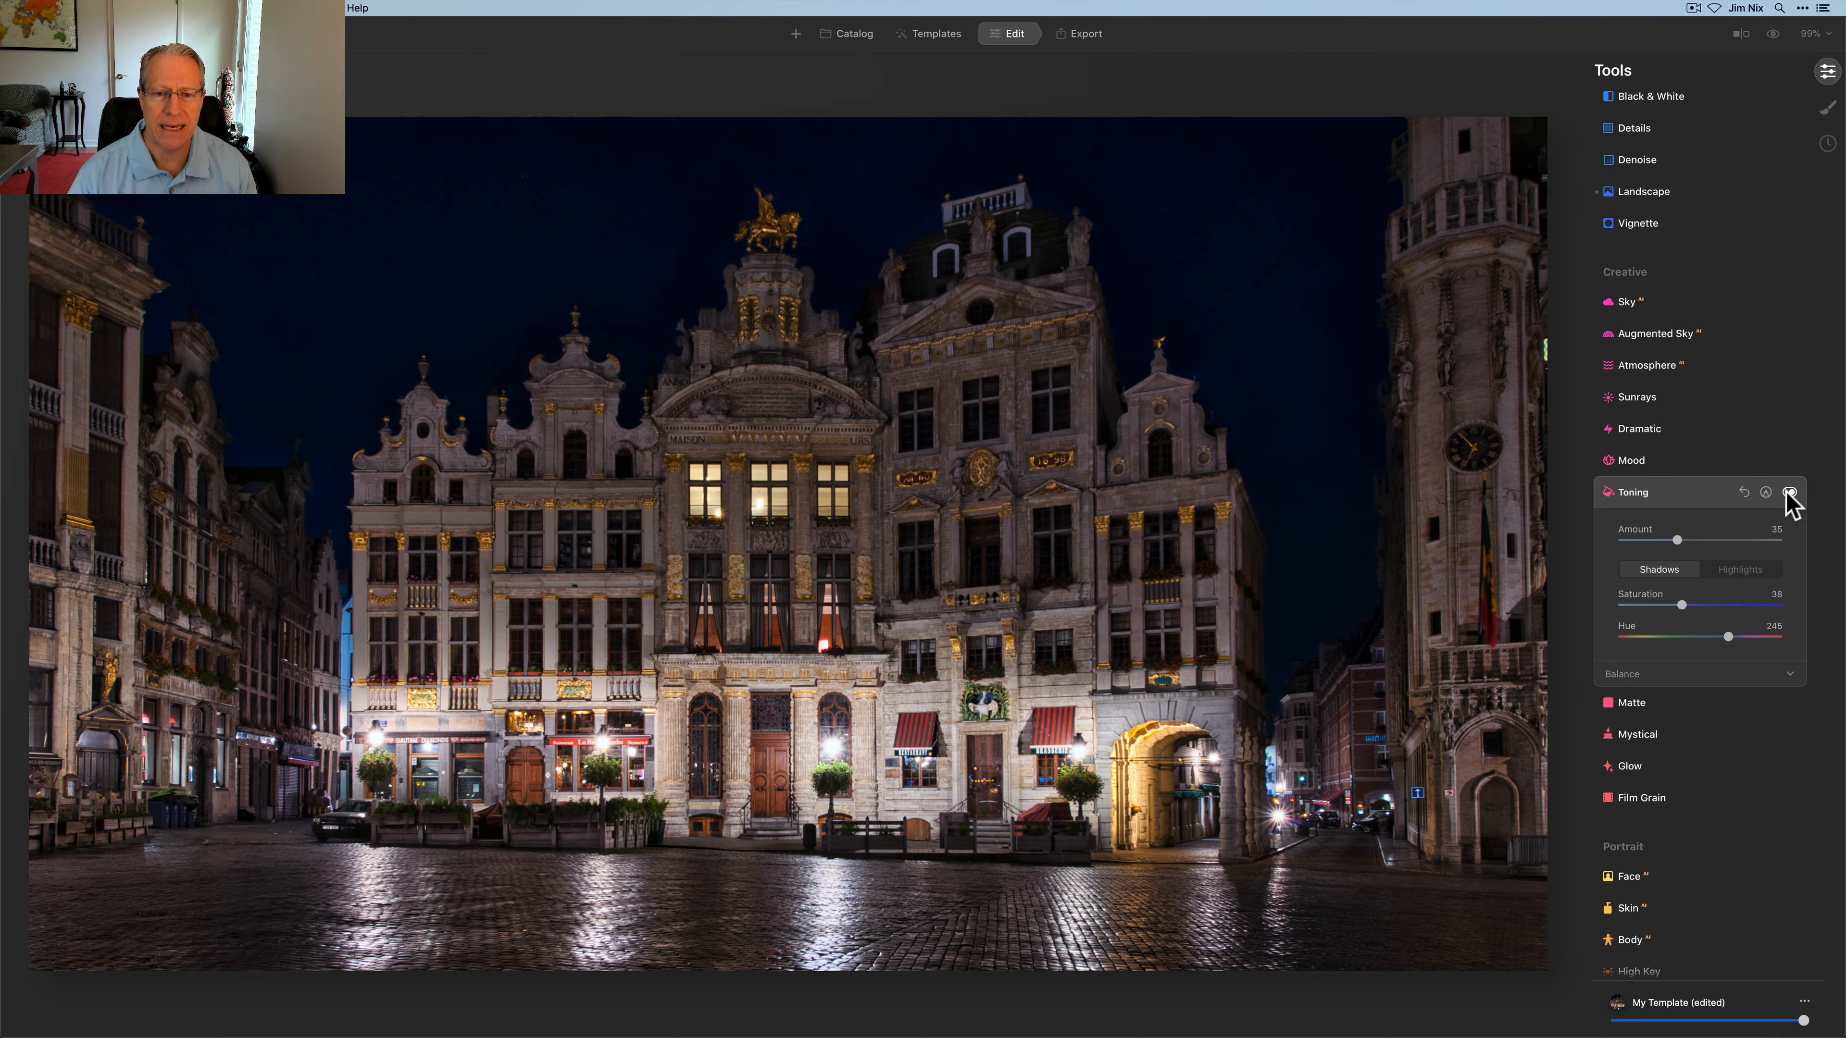
{"action": "left_click", "coordinate": [1789, 493]}
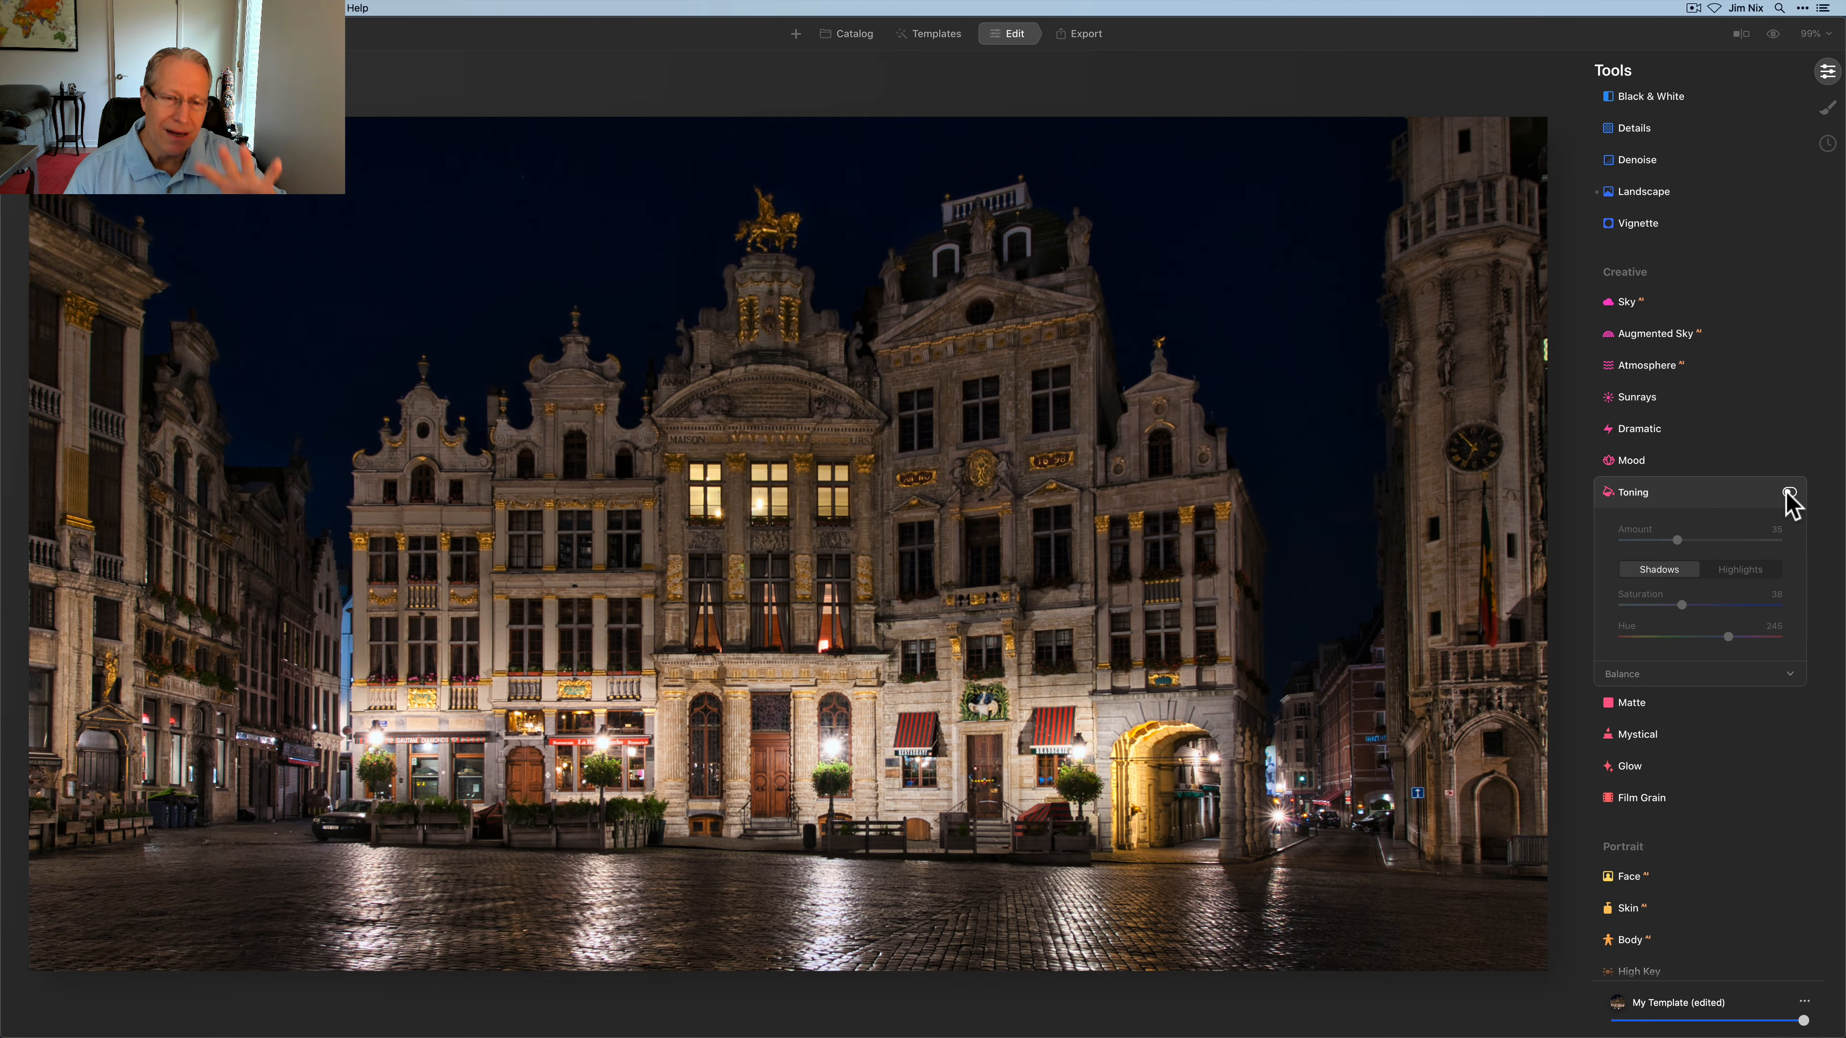
{"action": "left_click", "coordinate": [1789, 493]}
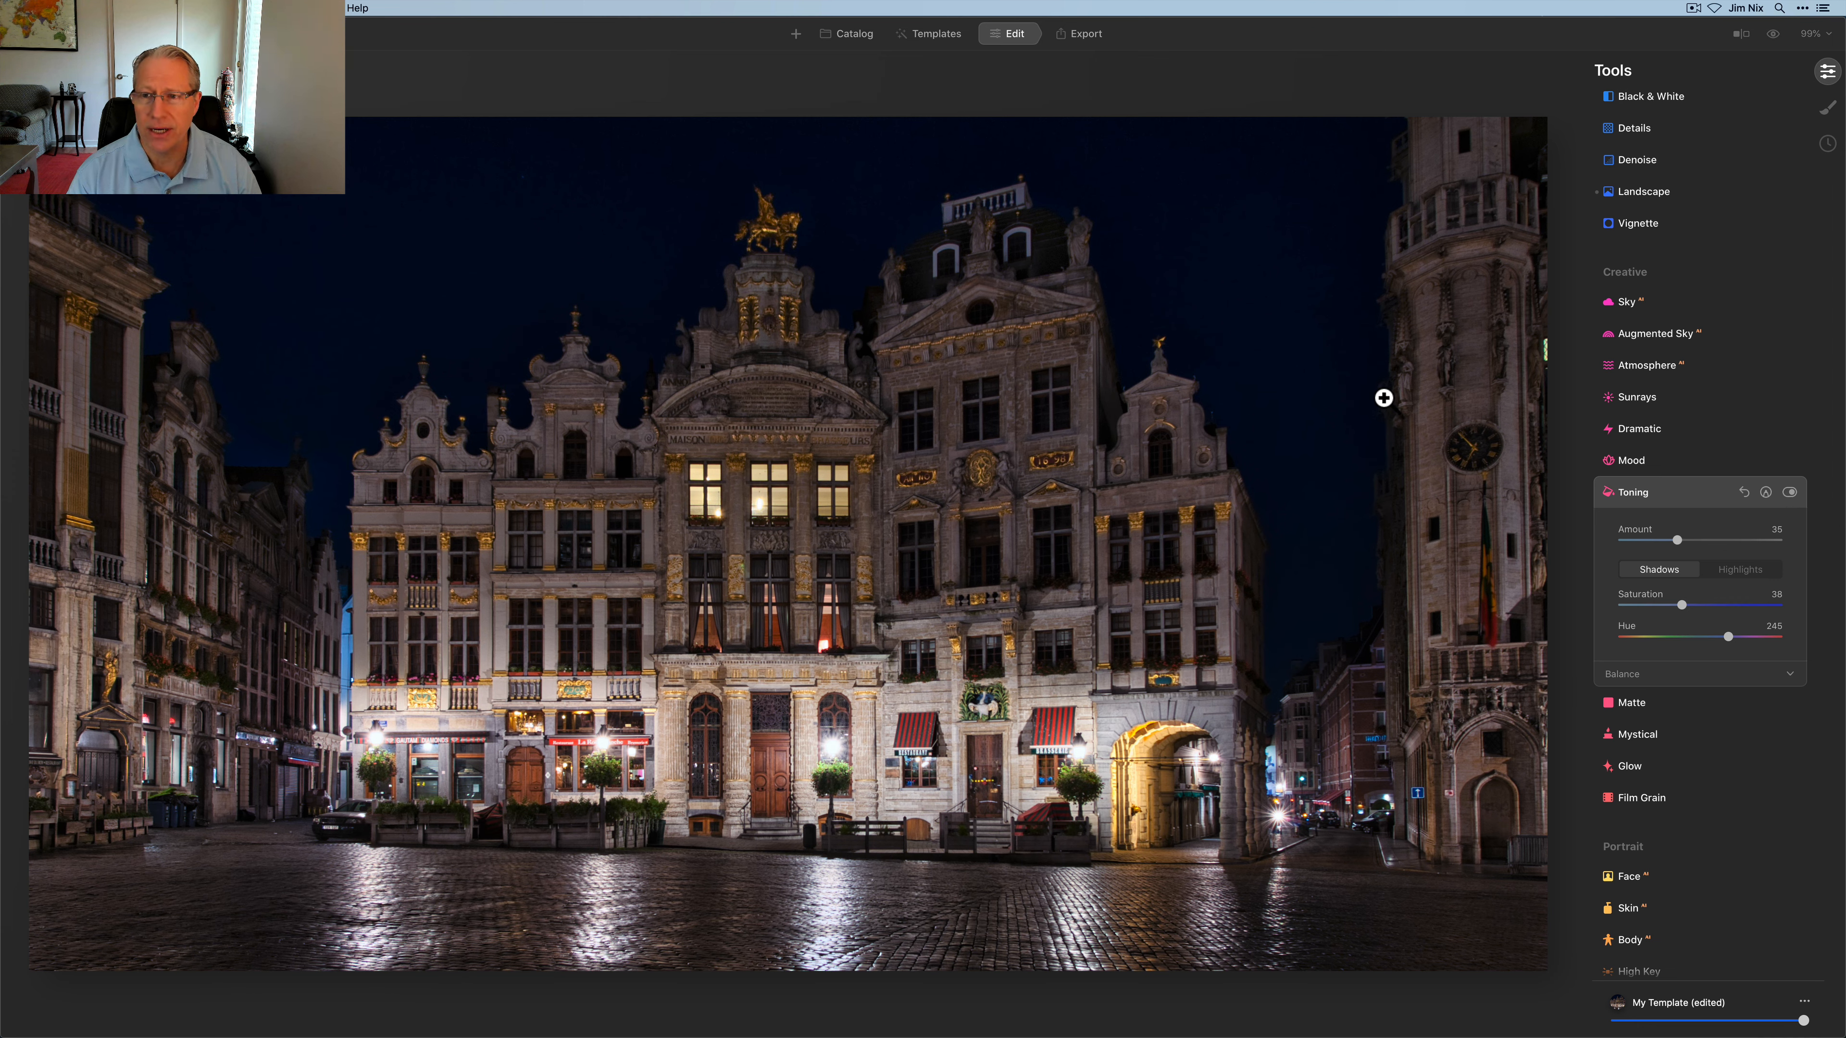
Try a stronger Golden Hour amount of 42 in the Landscape tool and set it back to 18.
{"action": "scroll", "coordinate": [1613, 291], "scroll_direction": "up", "scroll_amount": 1}
{"action": "left_click", "coordinate": [1651, 217]}
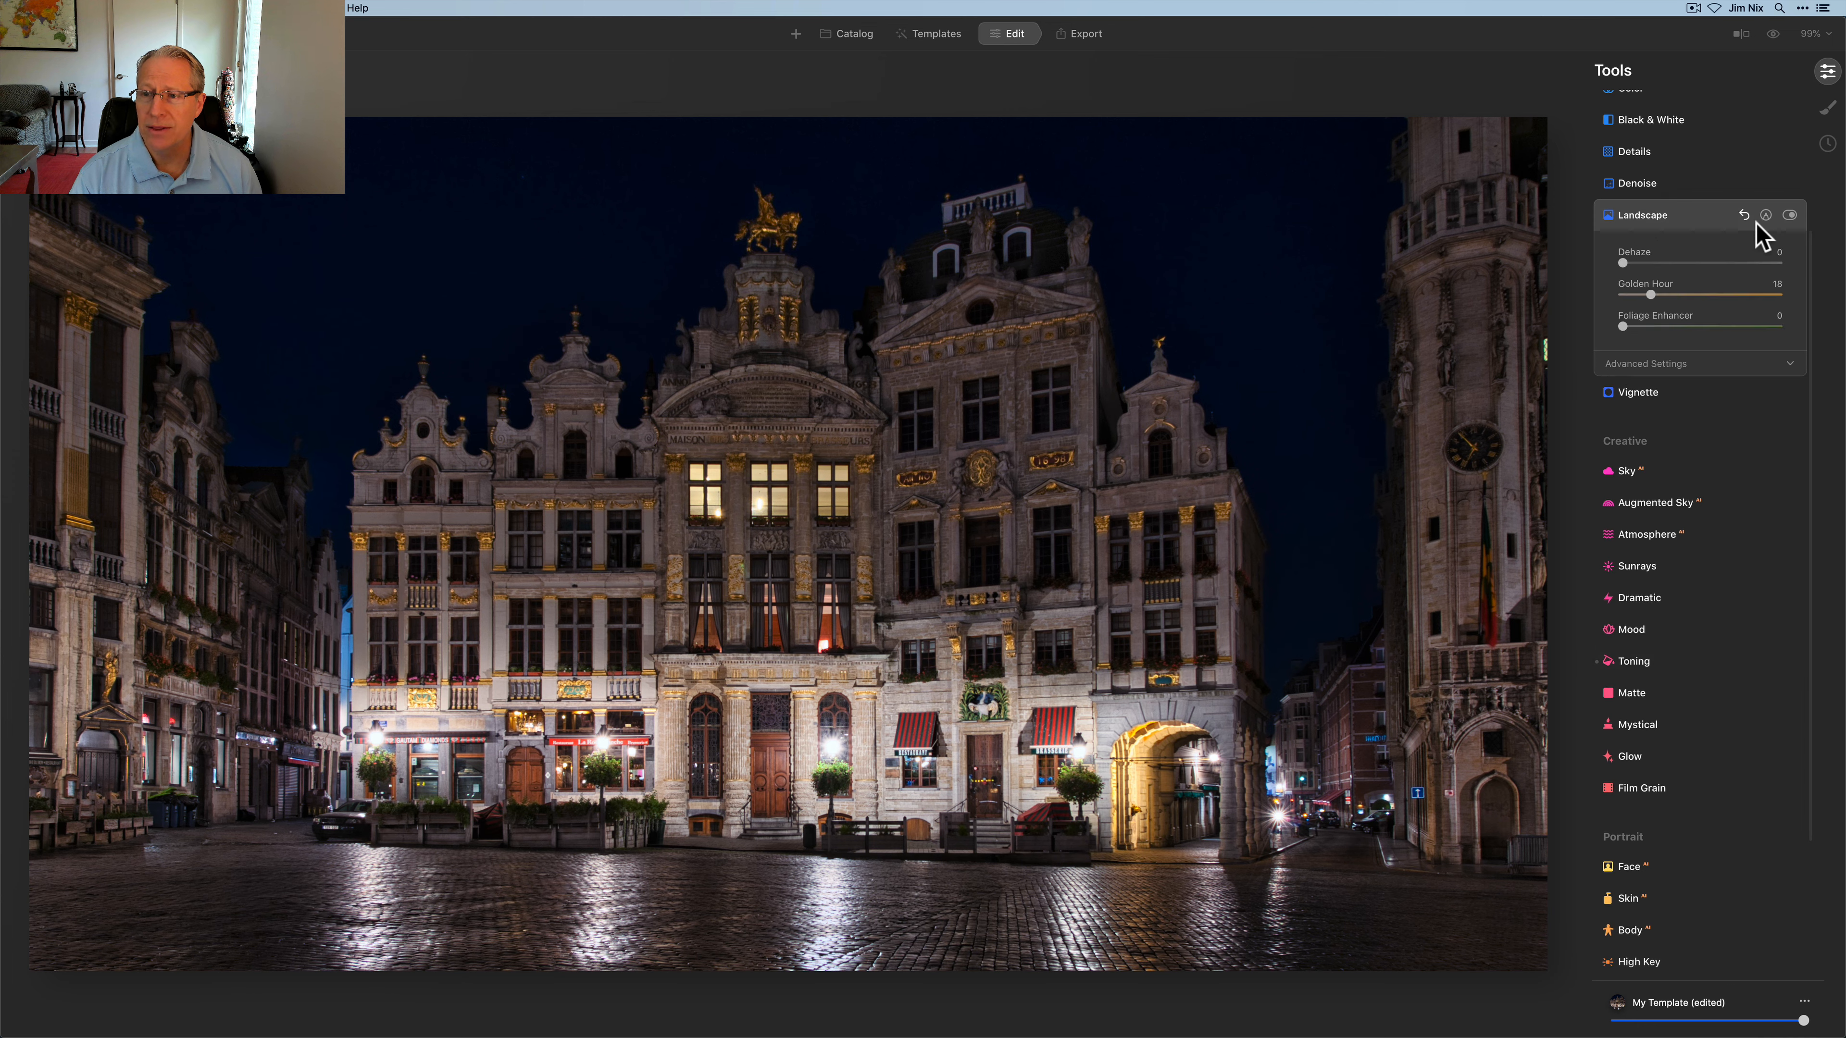
{"action": "left_click", "coordinate": [1788, 216]}
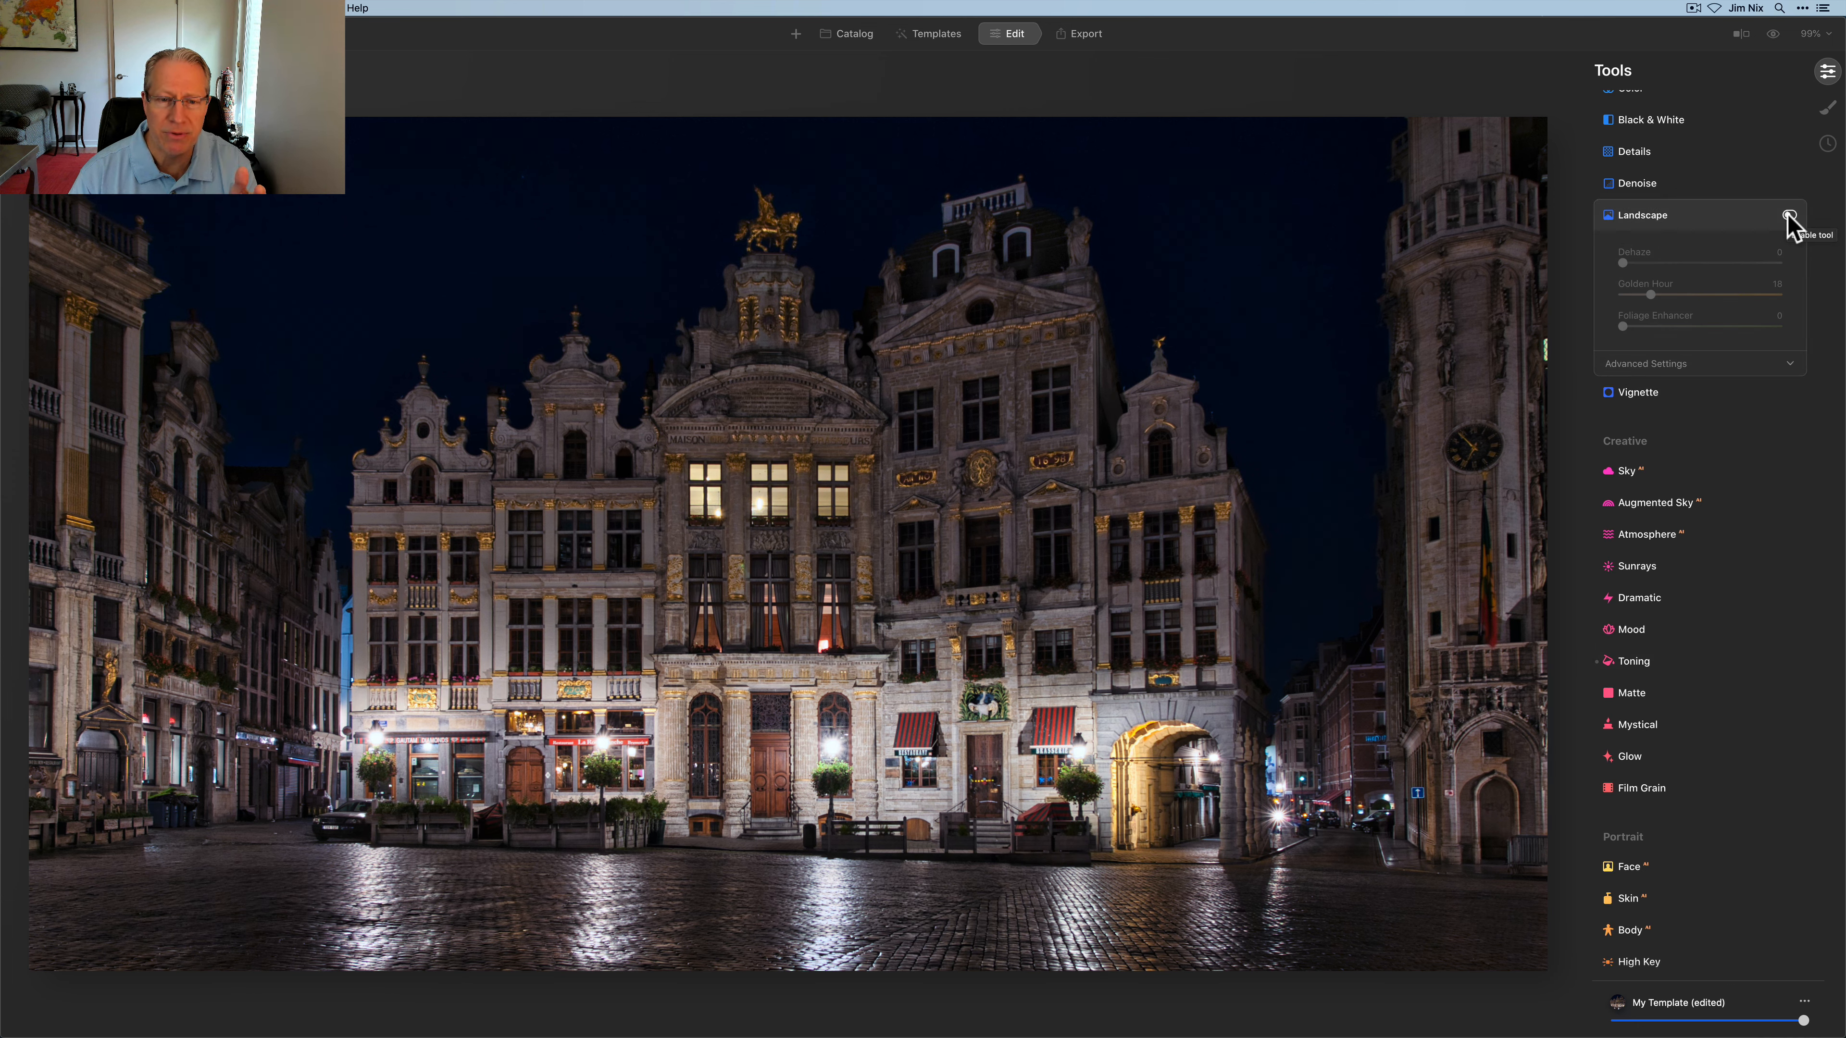
{"action": "left_click", "coordinate": [1788, 216]}
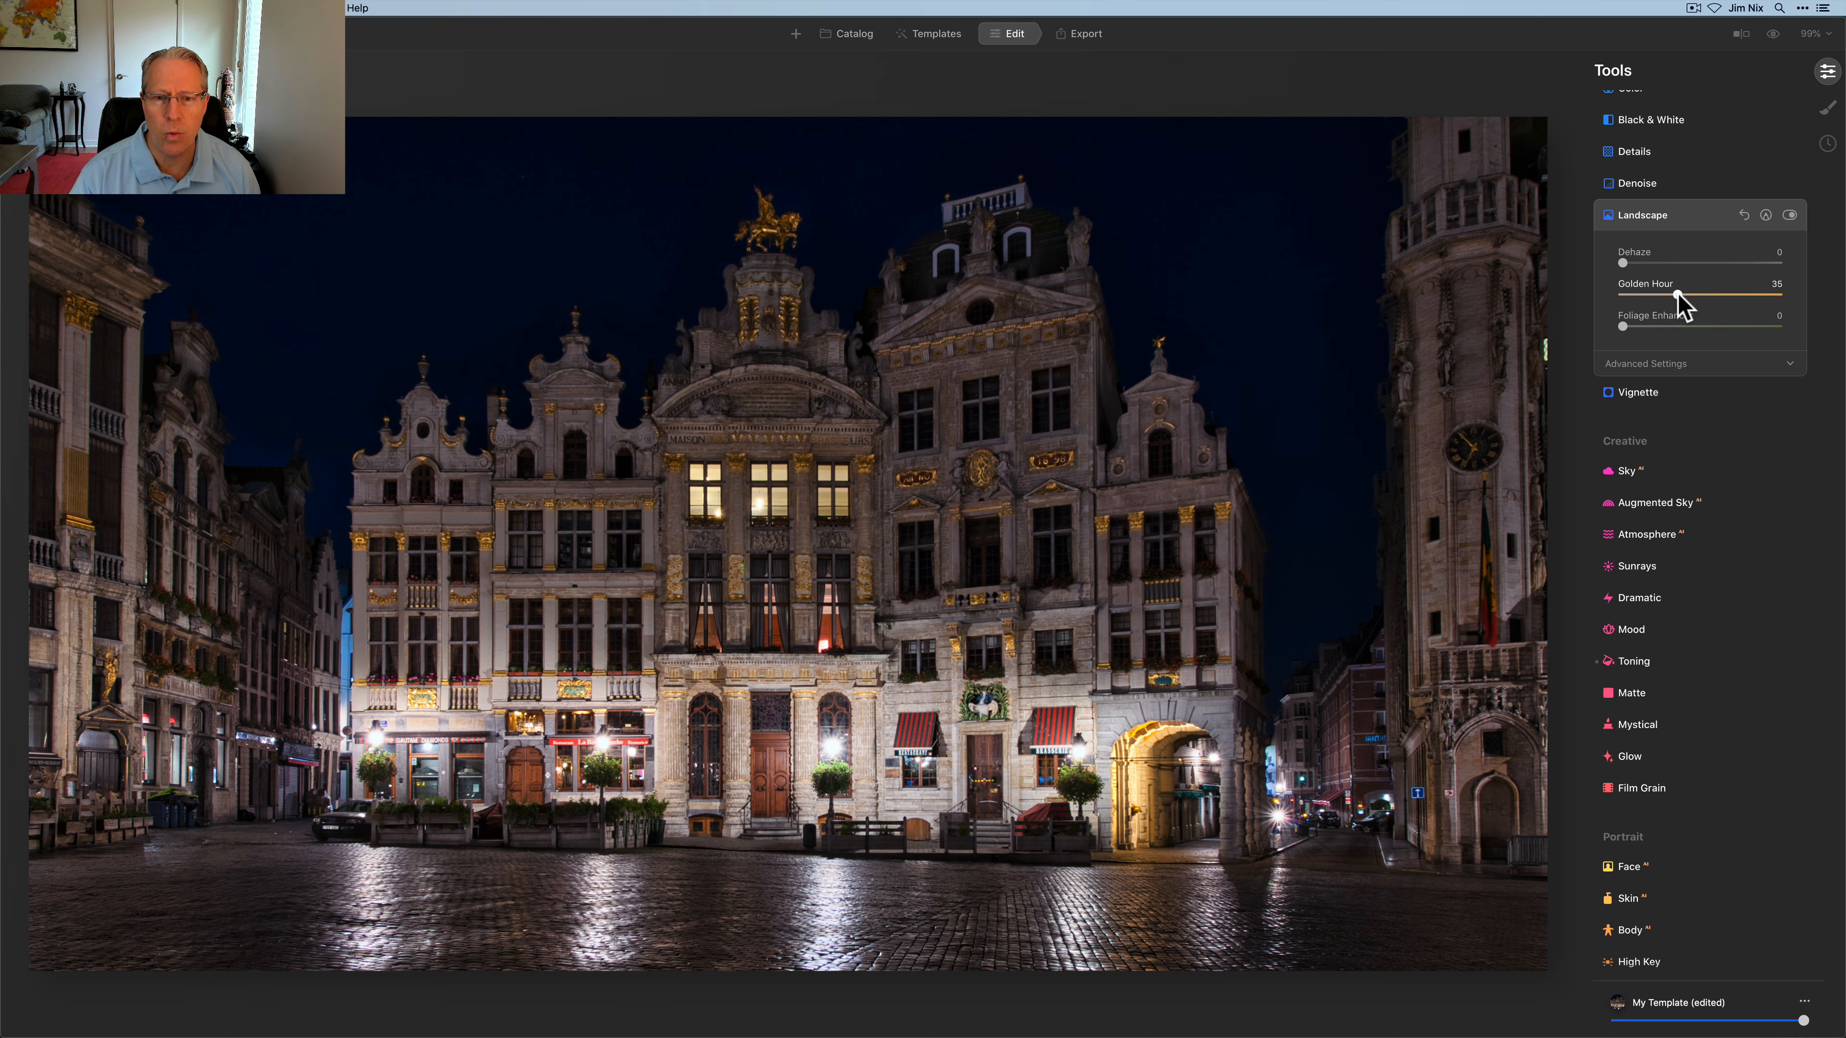
{"action": "left_click_drag", "start_coordinate": [1677, 294], "coordinate": [1688, 295]}
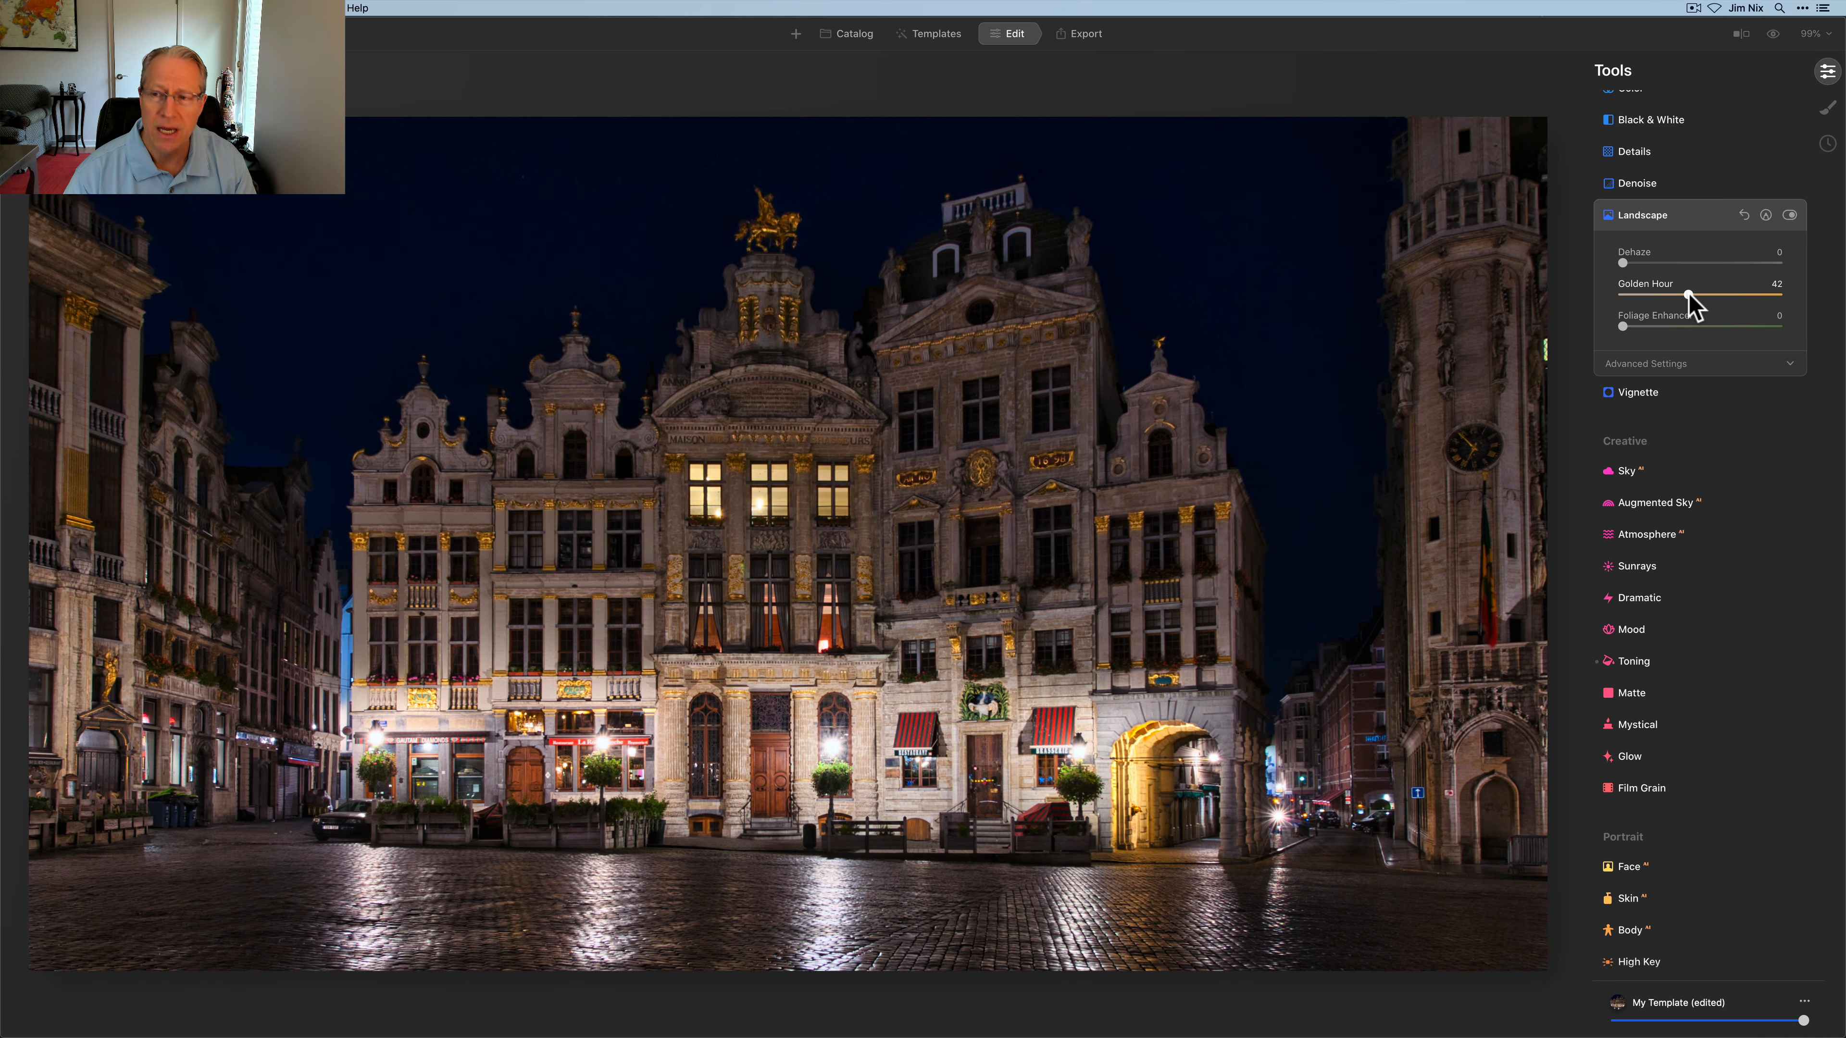
{"action": "left_click_drag", "start_coordinate": [1688, 295], "coordinate": [1653, 294]}
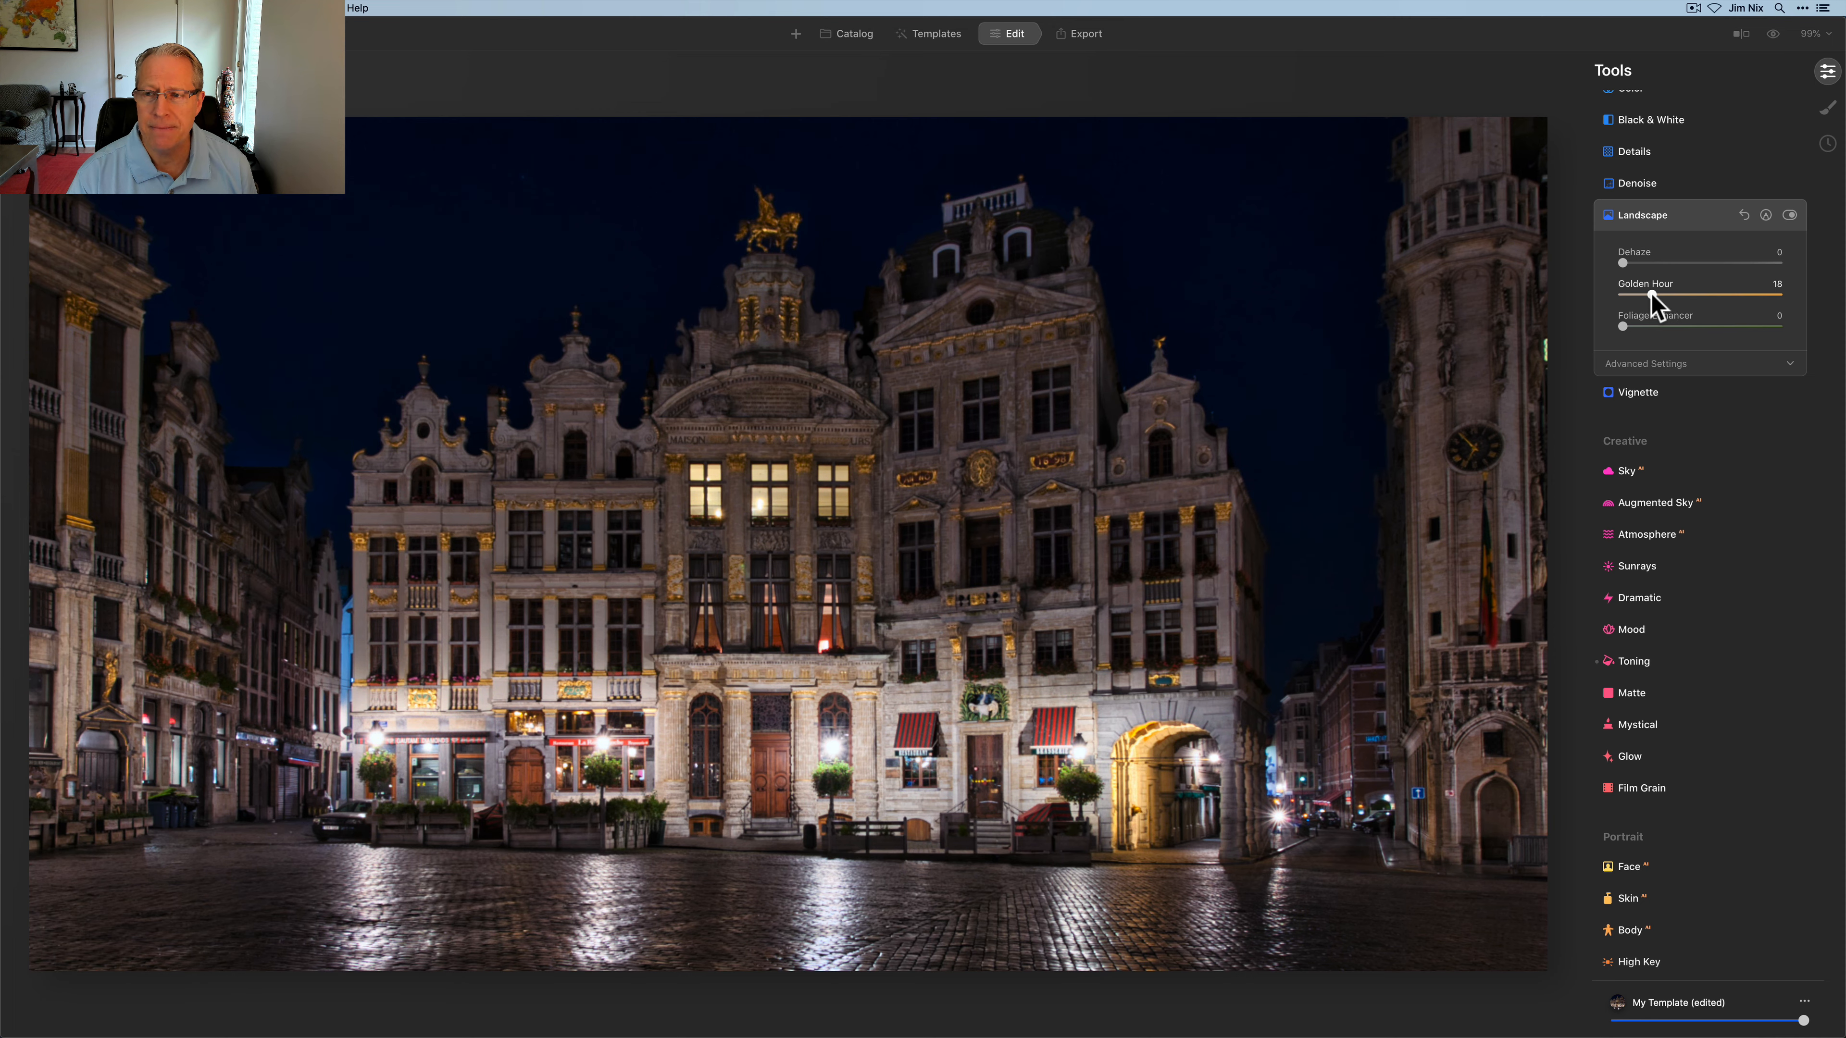
{"action": "left_click", "coordinate": [1702, 216]}
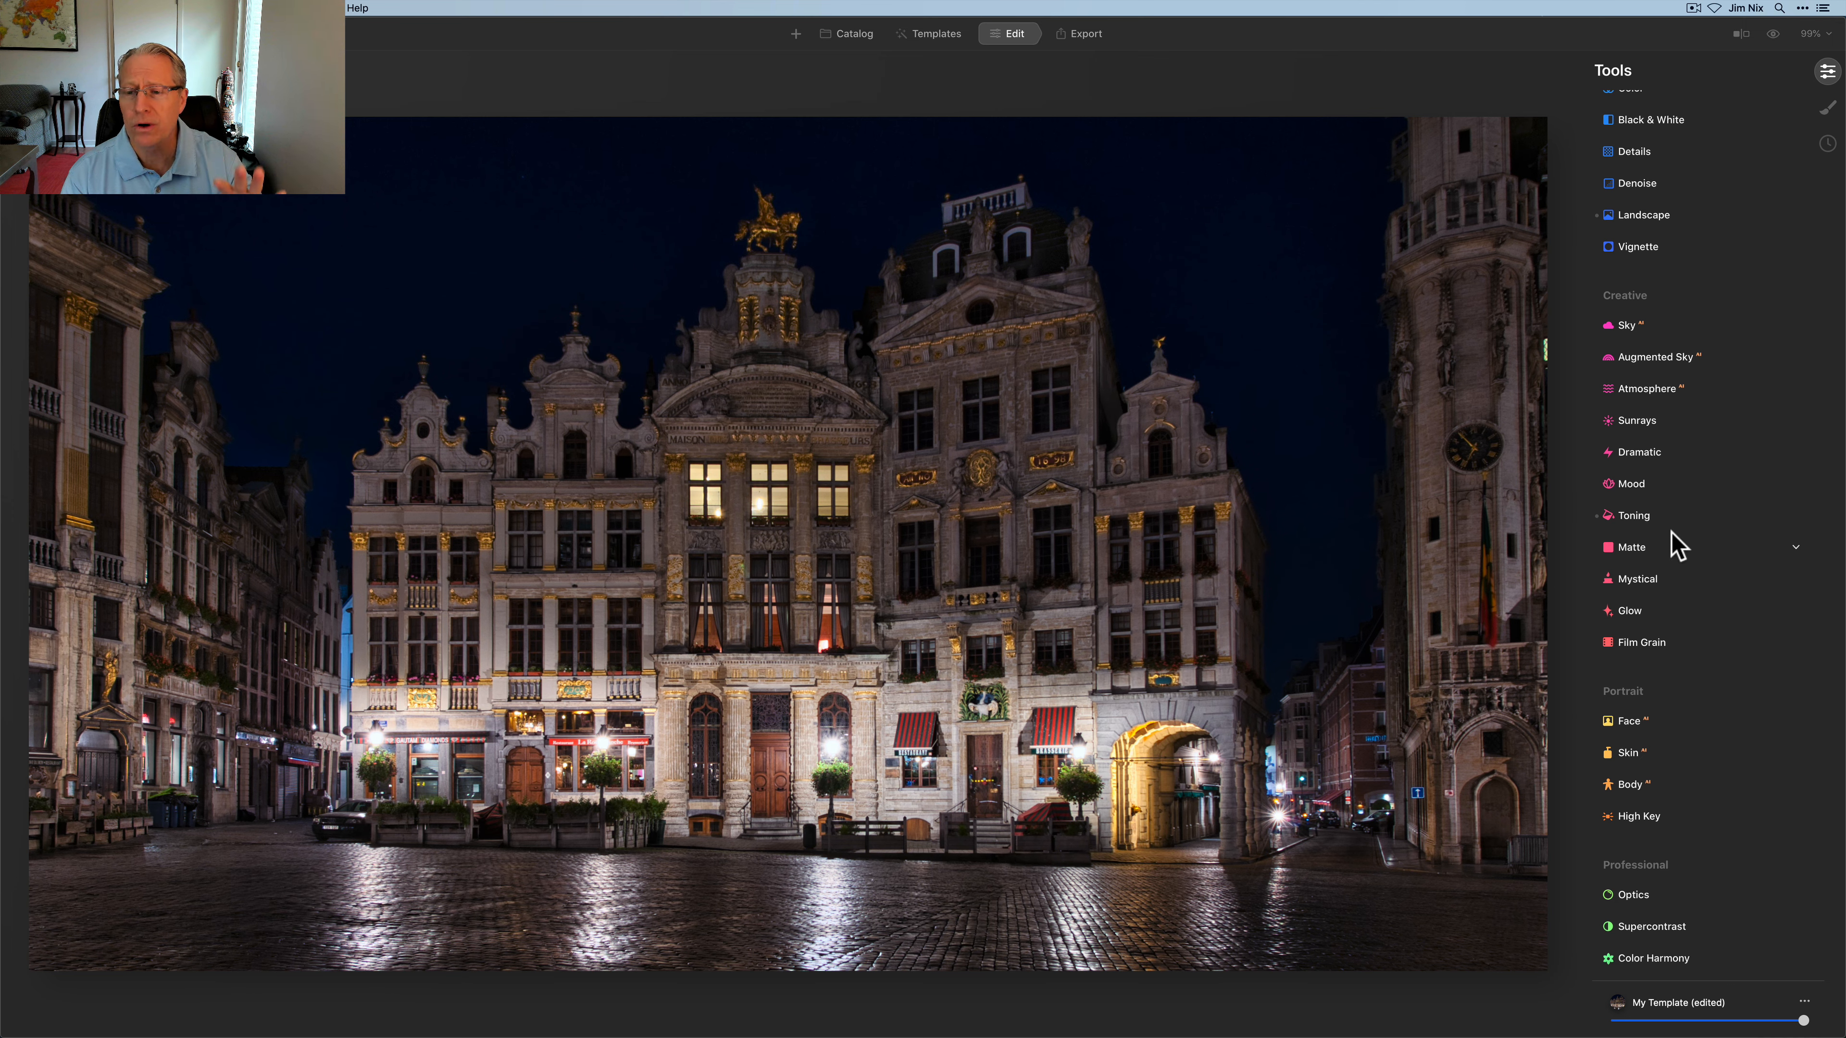
Compare the photo again with the blue Toning of shadows and highlights off and on.
{"action": "left_click", "coordinate": [1657, 522]}
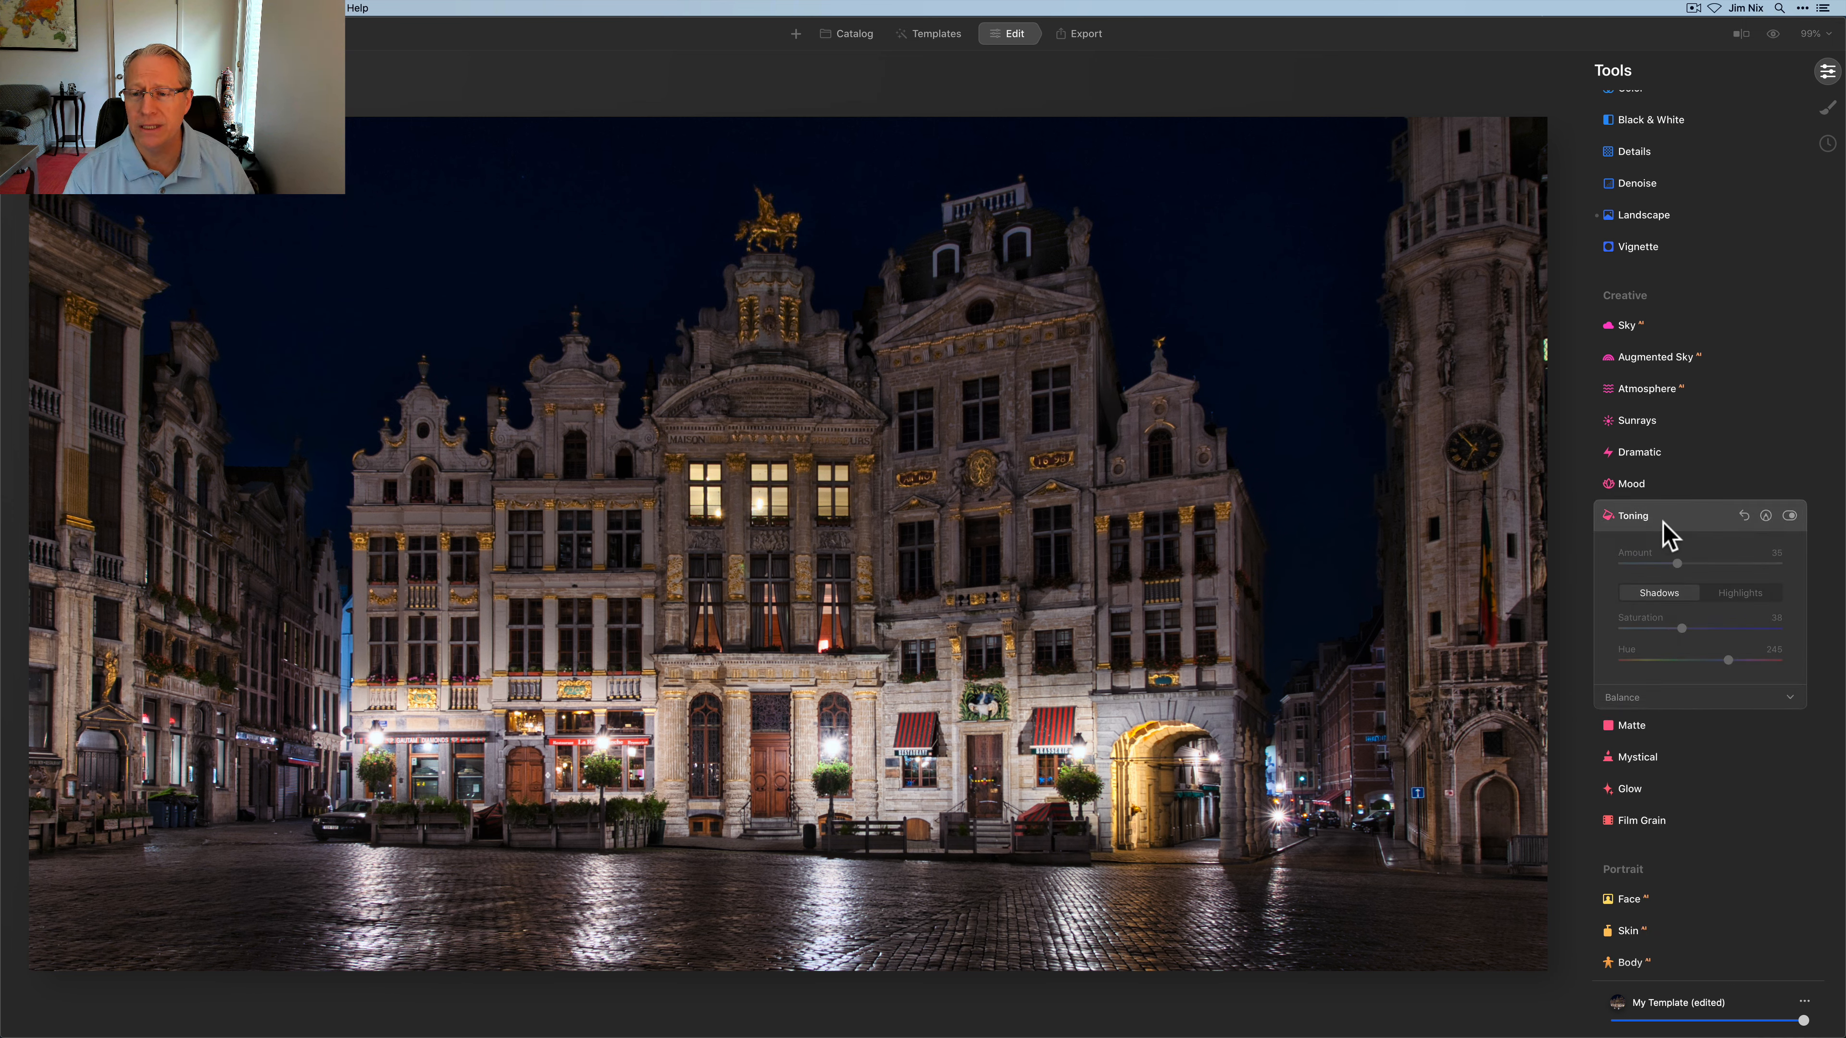
{"action": "left_click", "coordinate": [1788, 517]}
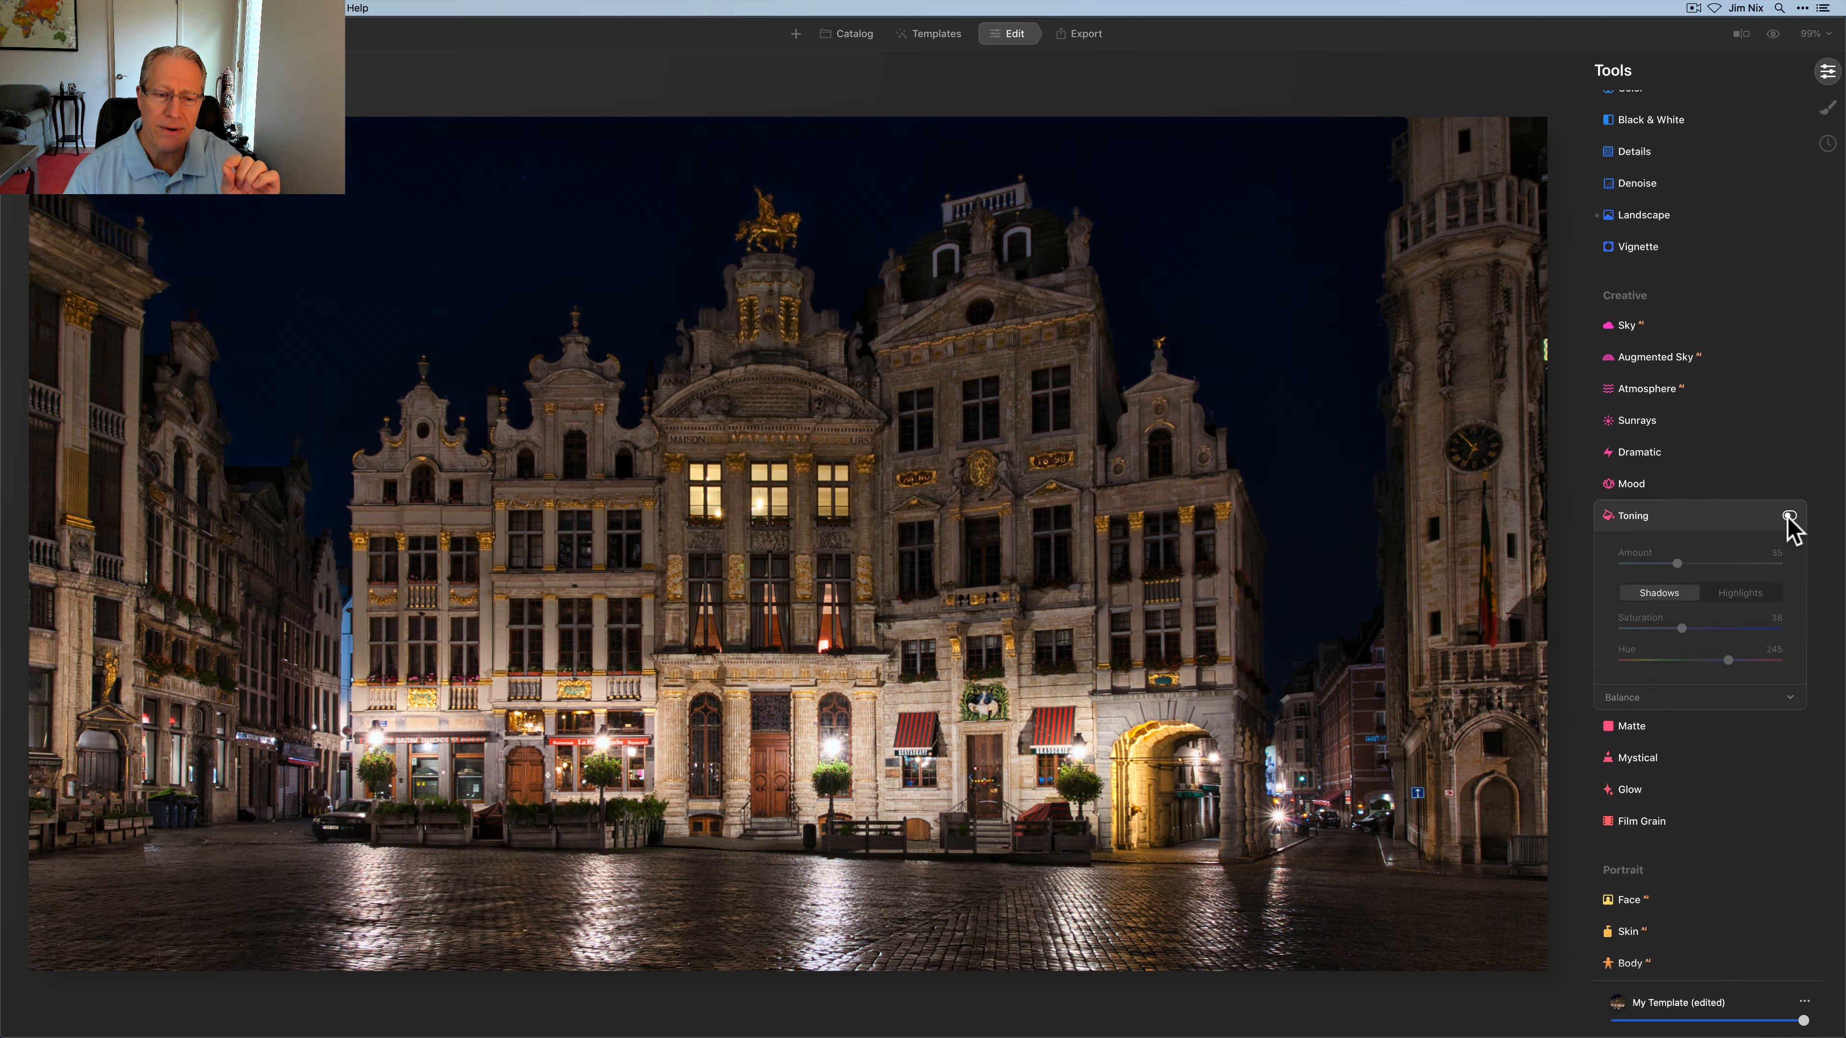
{"action": "left_click", "coordinate": [1789, 516]}
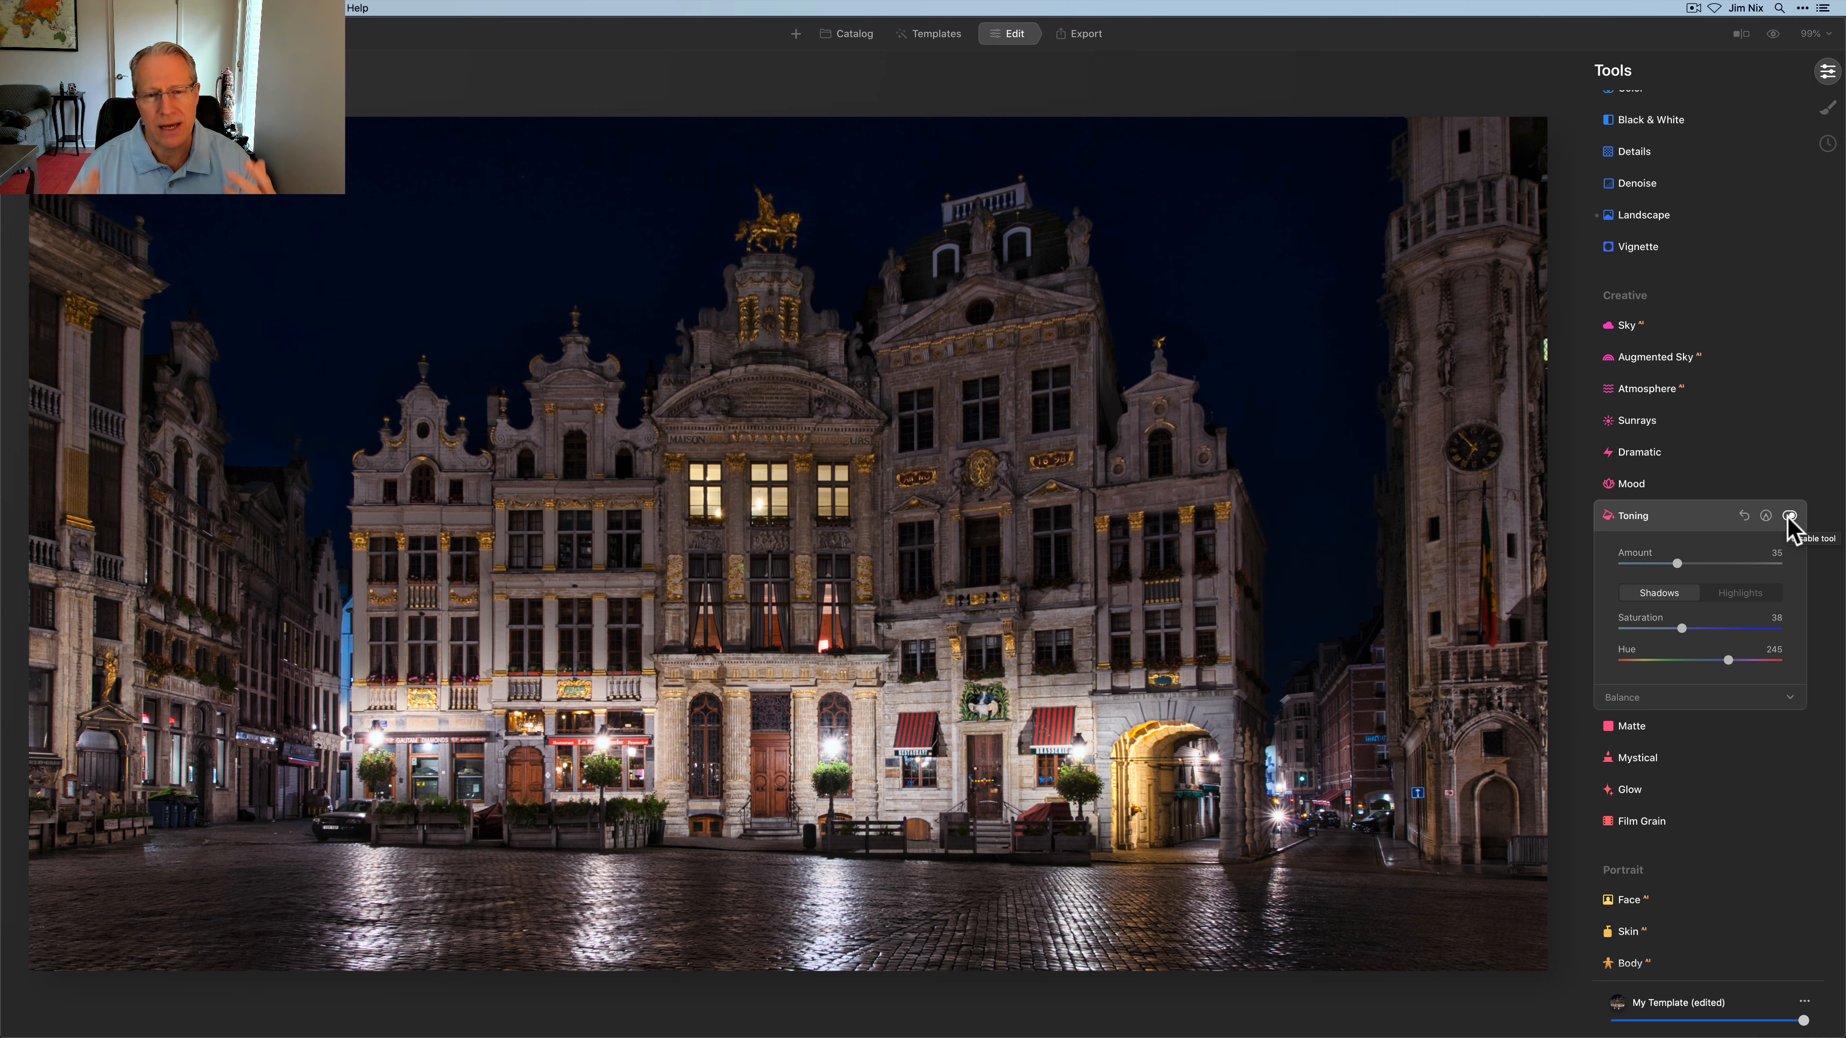
{"action": "left_click", "coordinate": [1788, 515]}
In the Supercontrast tool, set Highlights Contrast to 52, Midtones Contrast to 45 and Shadows Contrast to 34.
{"action": "scroll", "coordinate": [1682, 524], "scroll_direction": "down", "scroll_amount": 2}
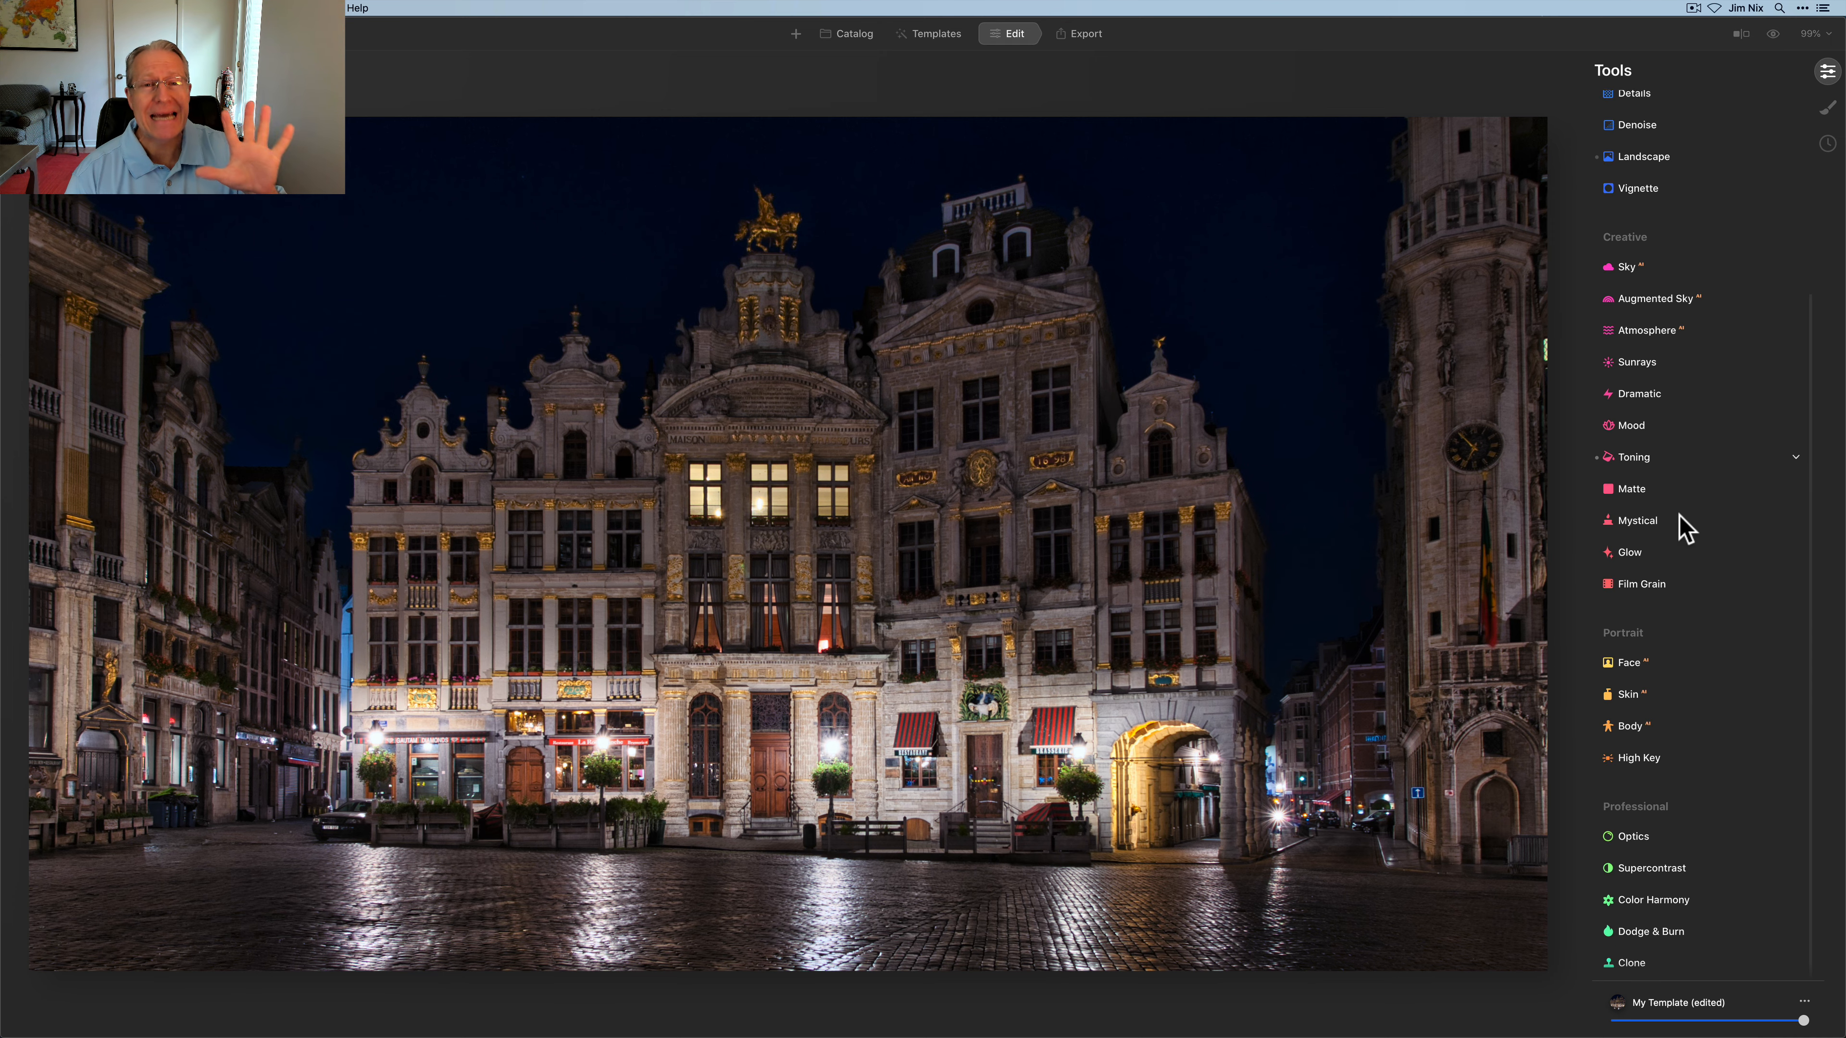
{"action": "left_click", "coordinate": [1659, 869]}
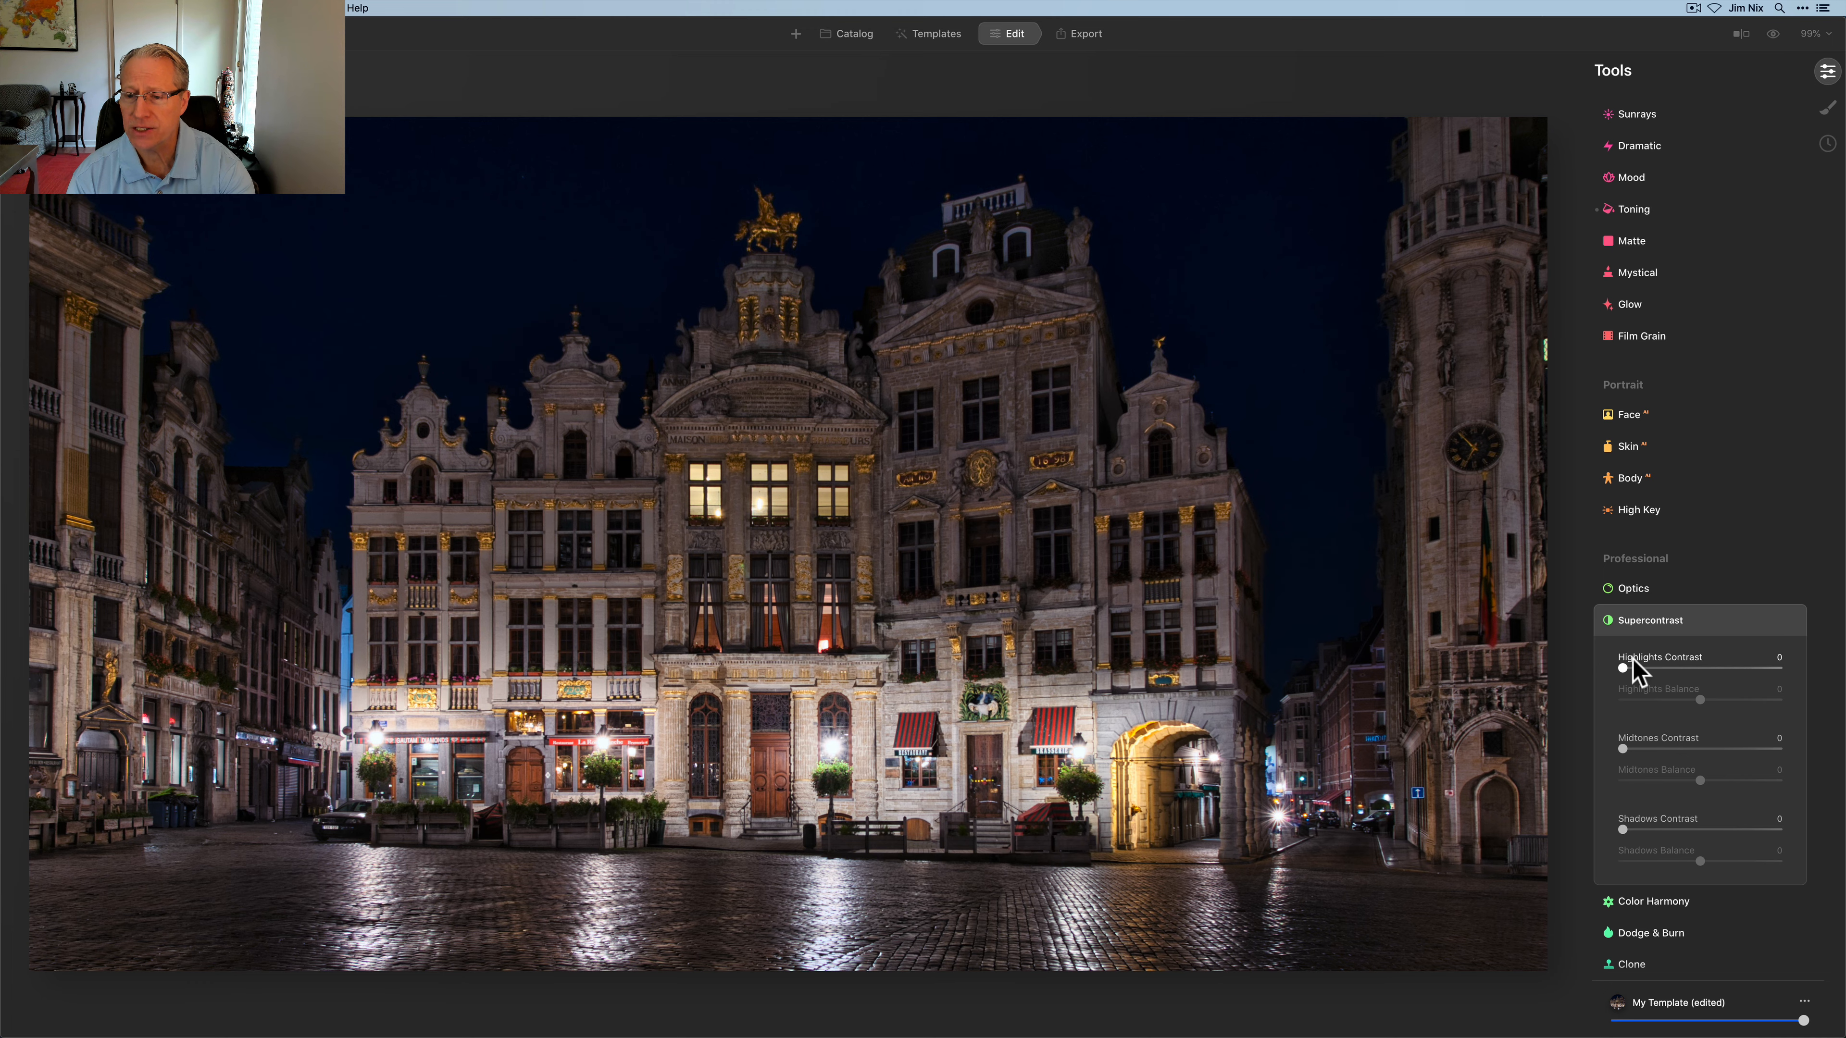
{"action": "left_click_drag", "start_coordinate": [1627, 668], "coordinate": [1708, 665]}
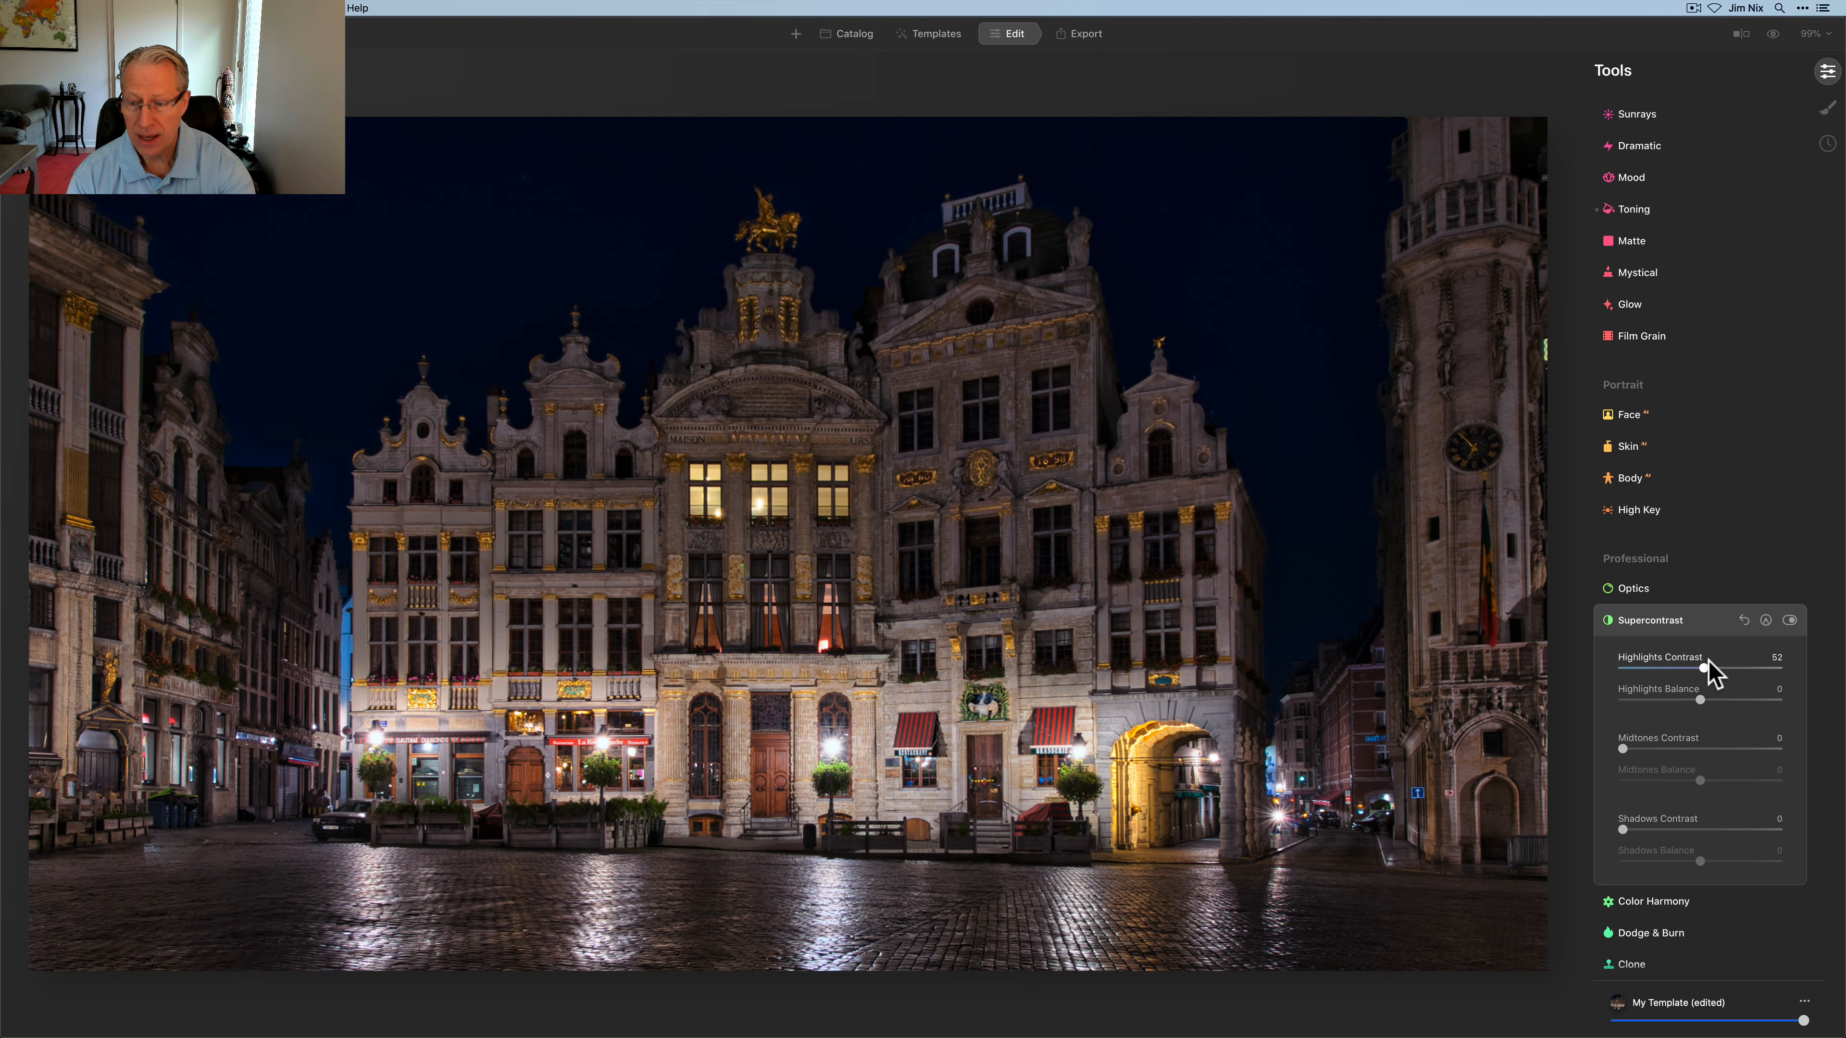
{"action": "left_click_drag", "start_coordinate": [1623, 748], "coordinate": [1697, 742]}
{"action": "left_click_drag", "start_coordinate": [1622, 828], "coordinate": [1678, 825]}
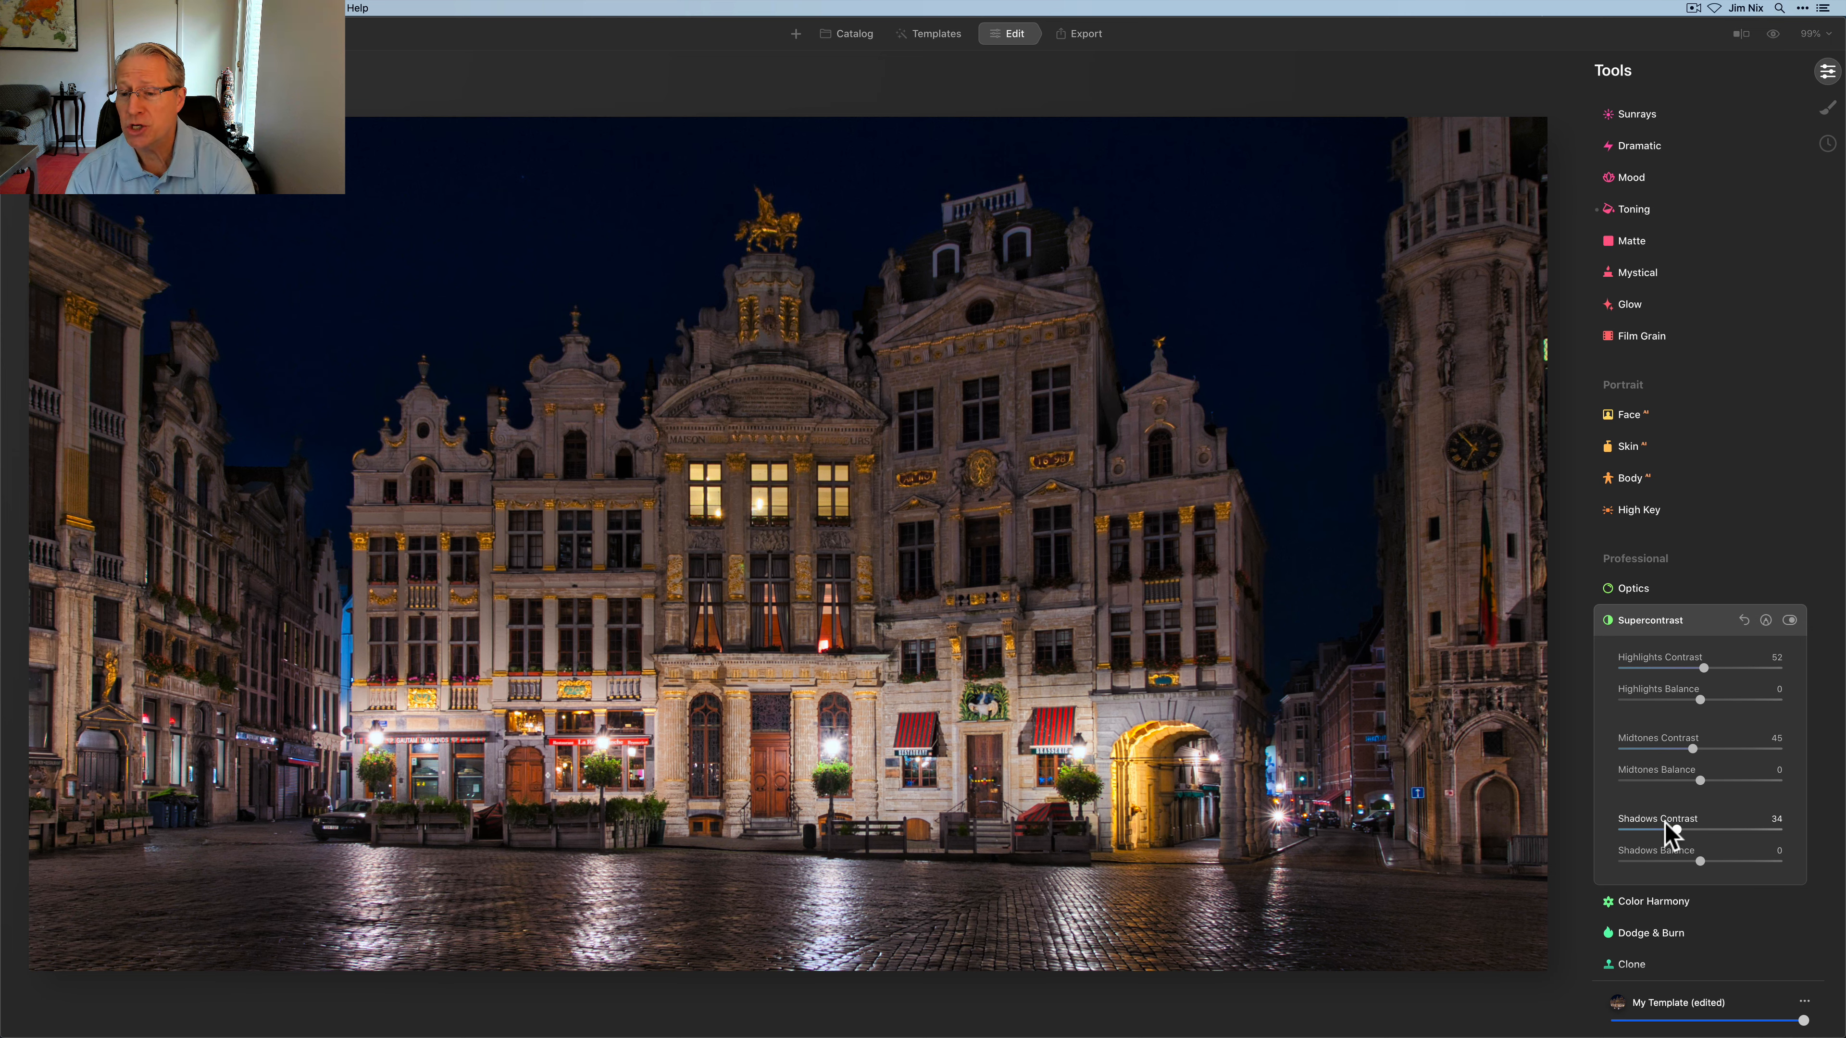
Set the Supercontrast balances to 23 for Highlights, -42 for Midtones and -38 for Shadows.
{"action": "left_click_drag", "start_coordinate": [1700, 700], "coordinate": [1715, 700]}
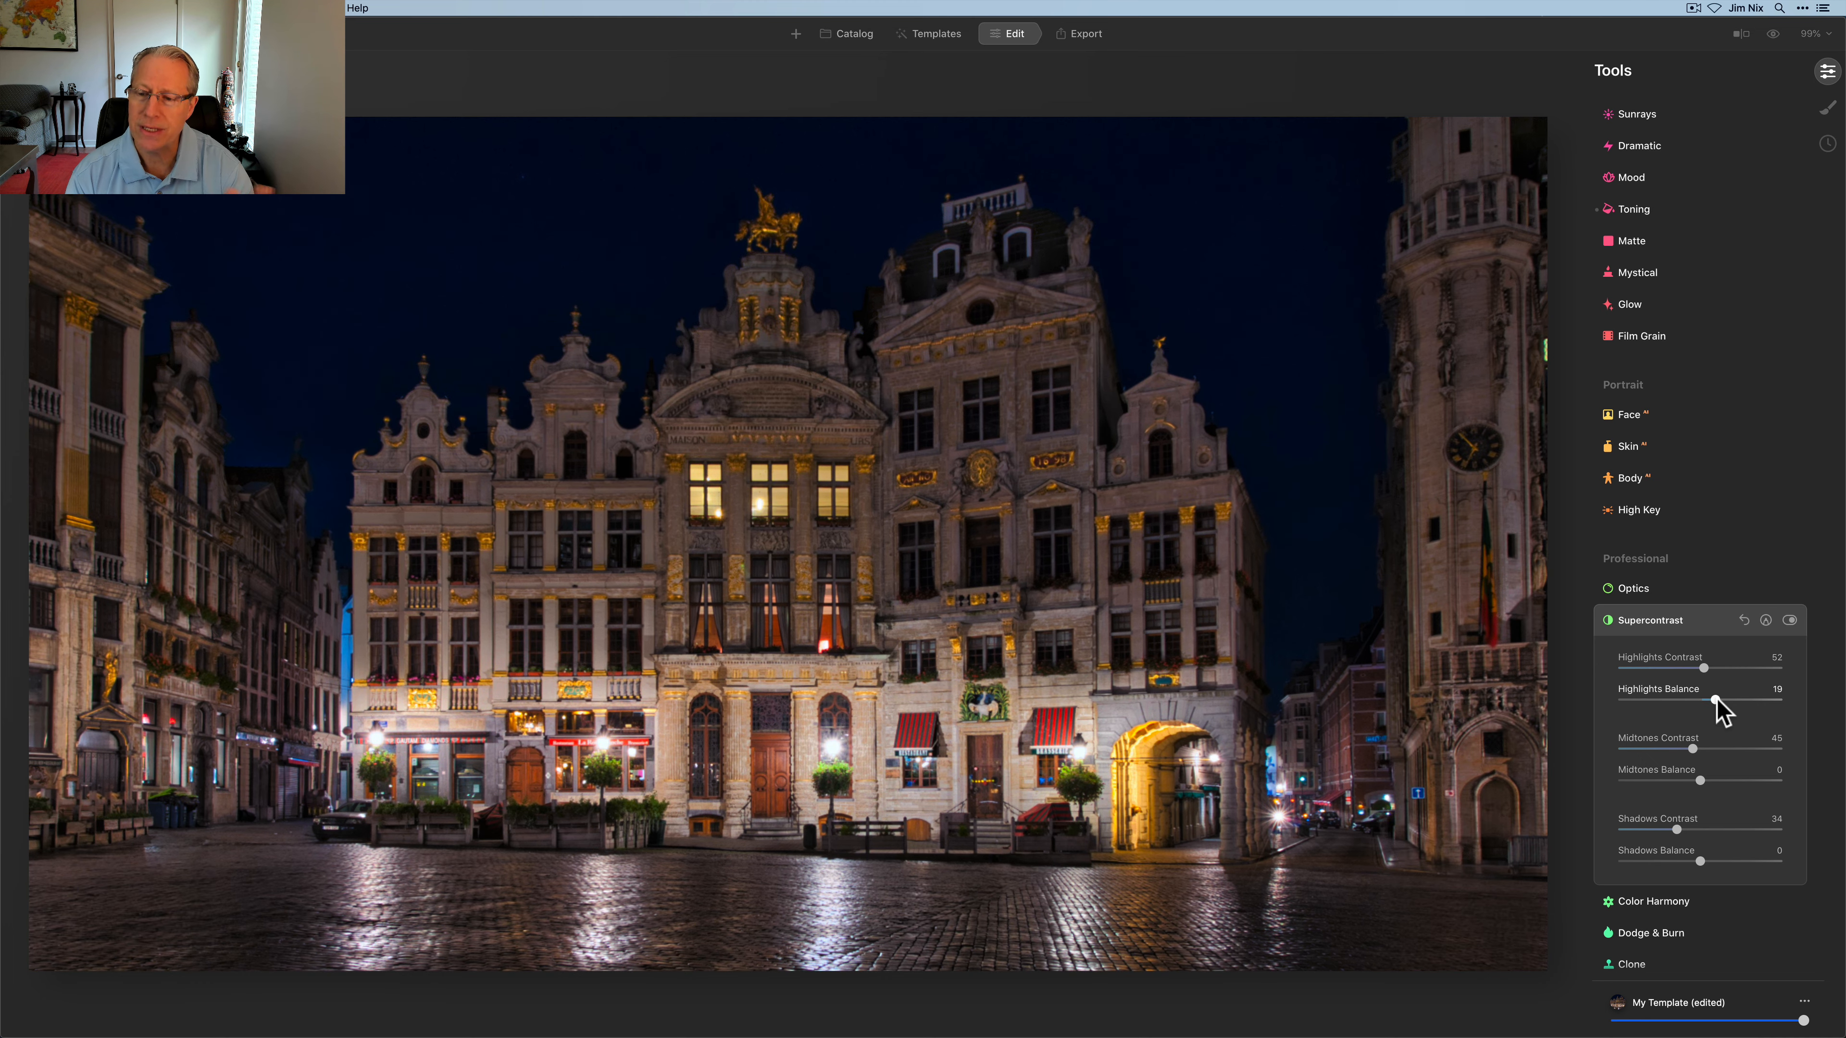
{"action": "left_click_drag", "start_coordinate": [1716, 701], "coordinate": [1720, 700]}
{"action": "left_click", "coordinate": [1719, 700]}
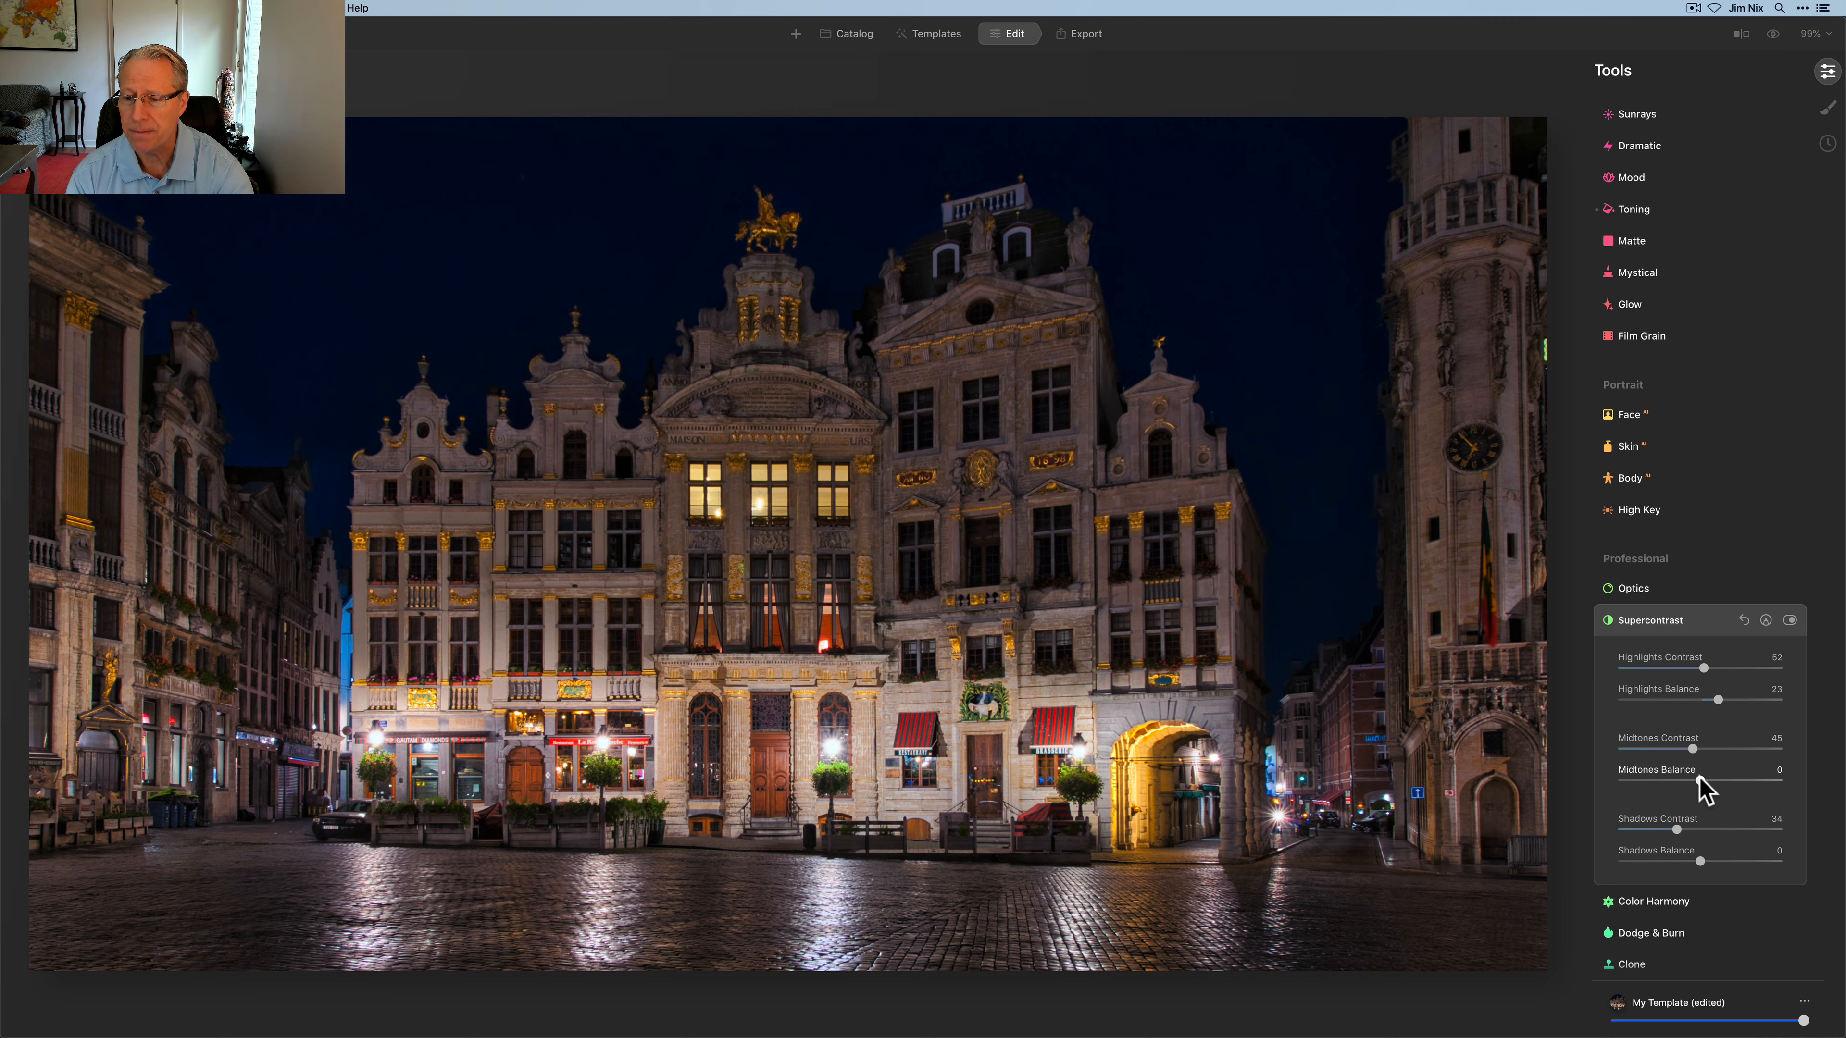
{"action": "left_click_drag", "start_coordinate": [1699, 780], "coordinate": [1666, 781]}
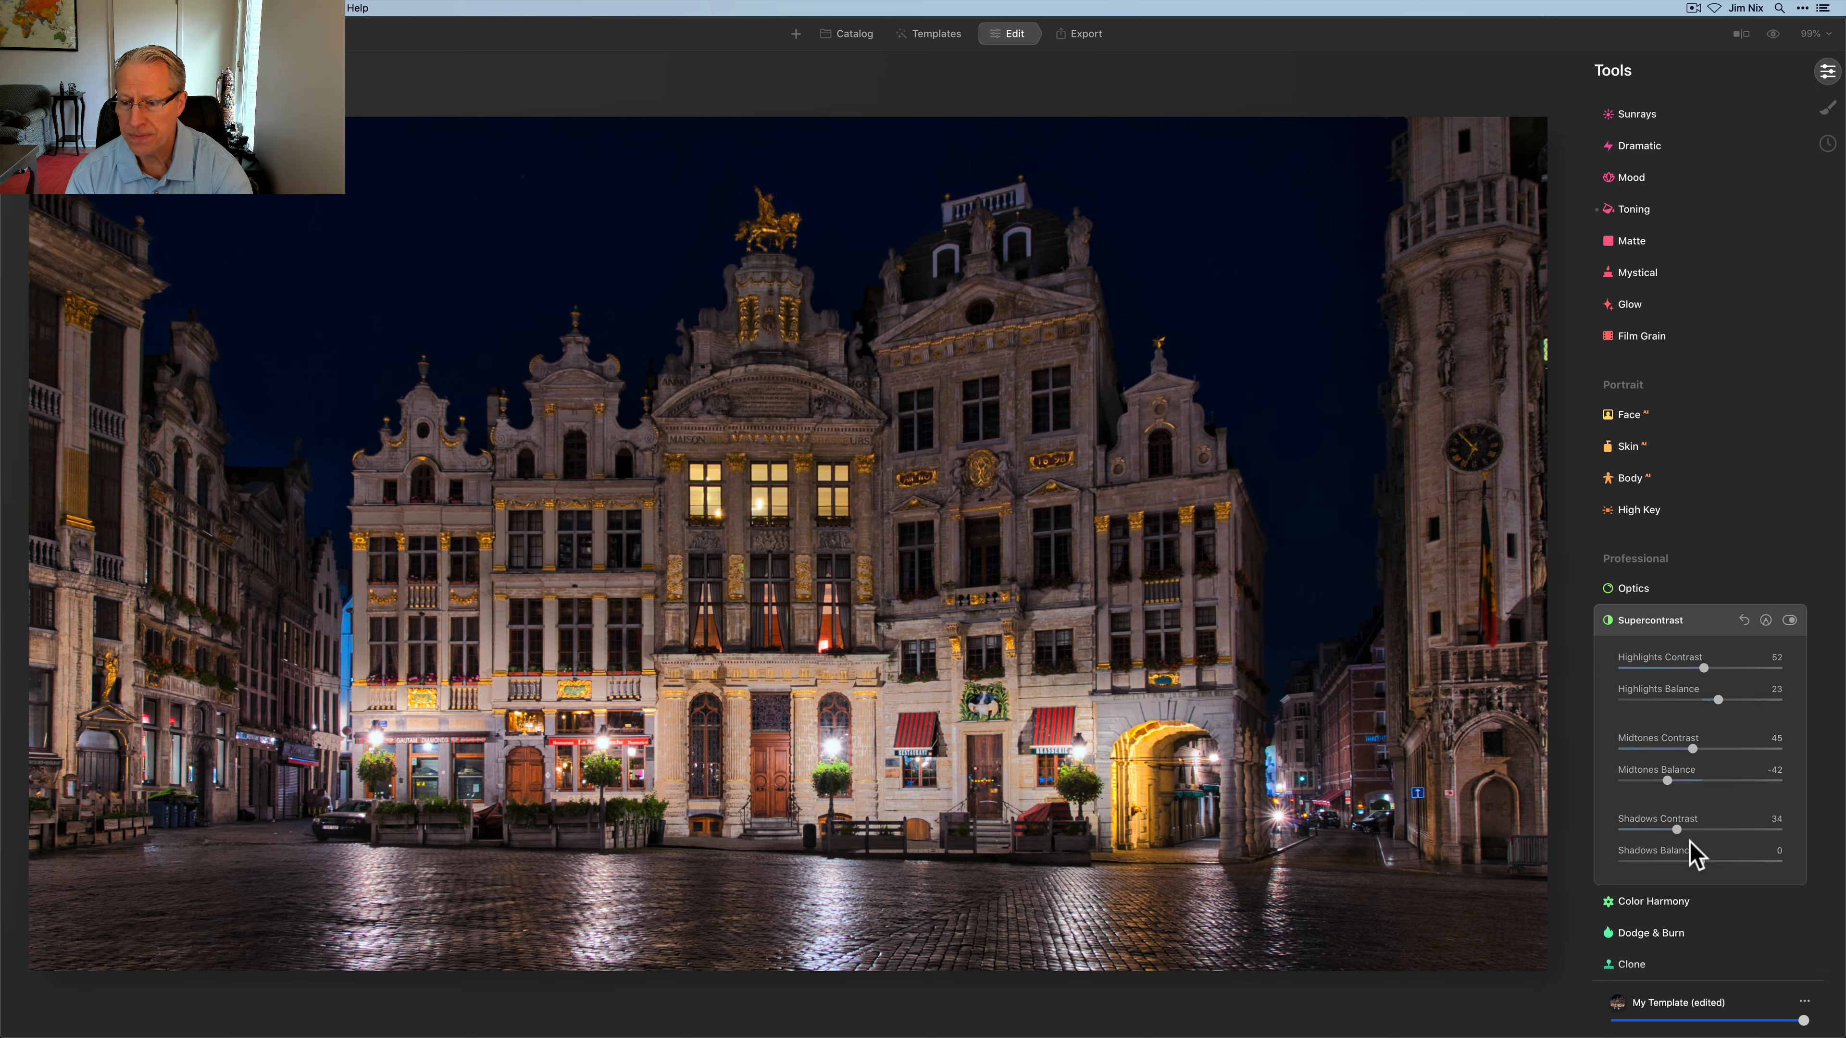
{"action": "left_click_drag", "start_coordinate": [1699, 860], "coordinate": [1670, 860]}
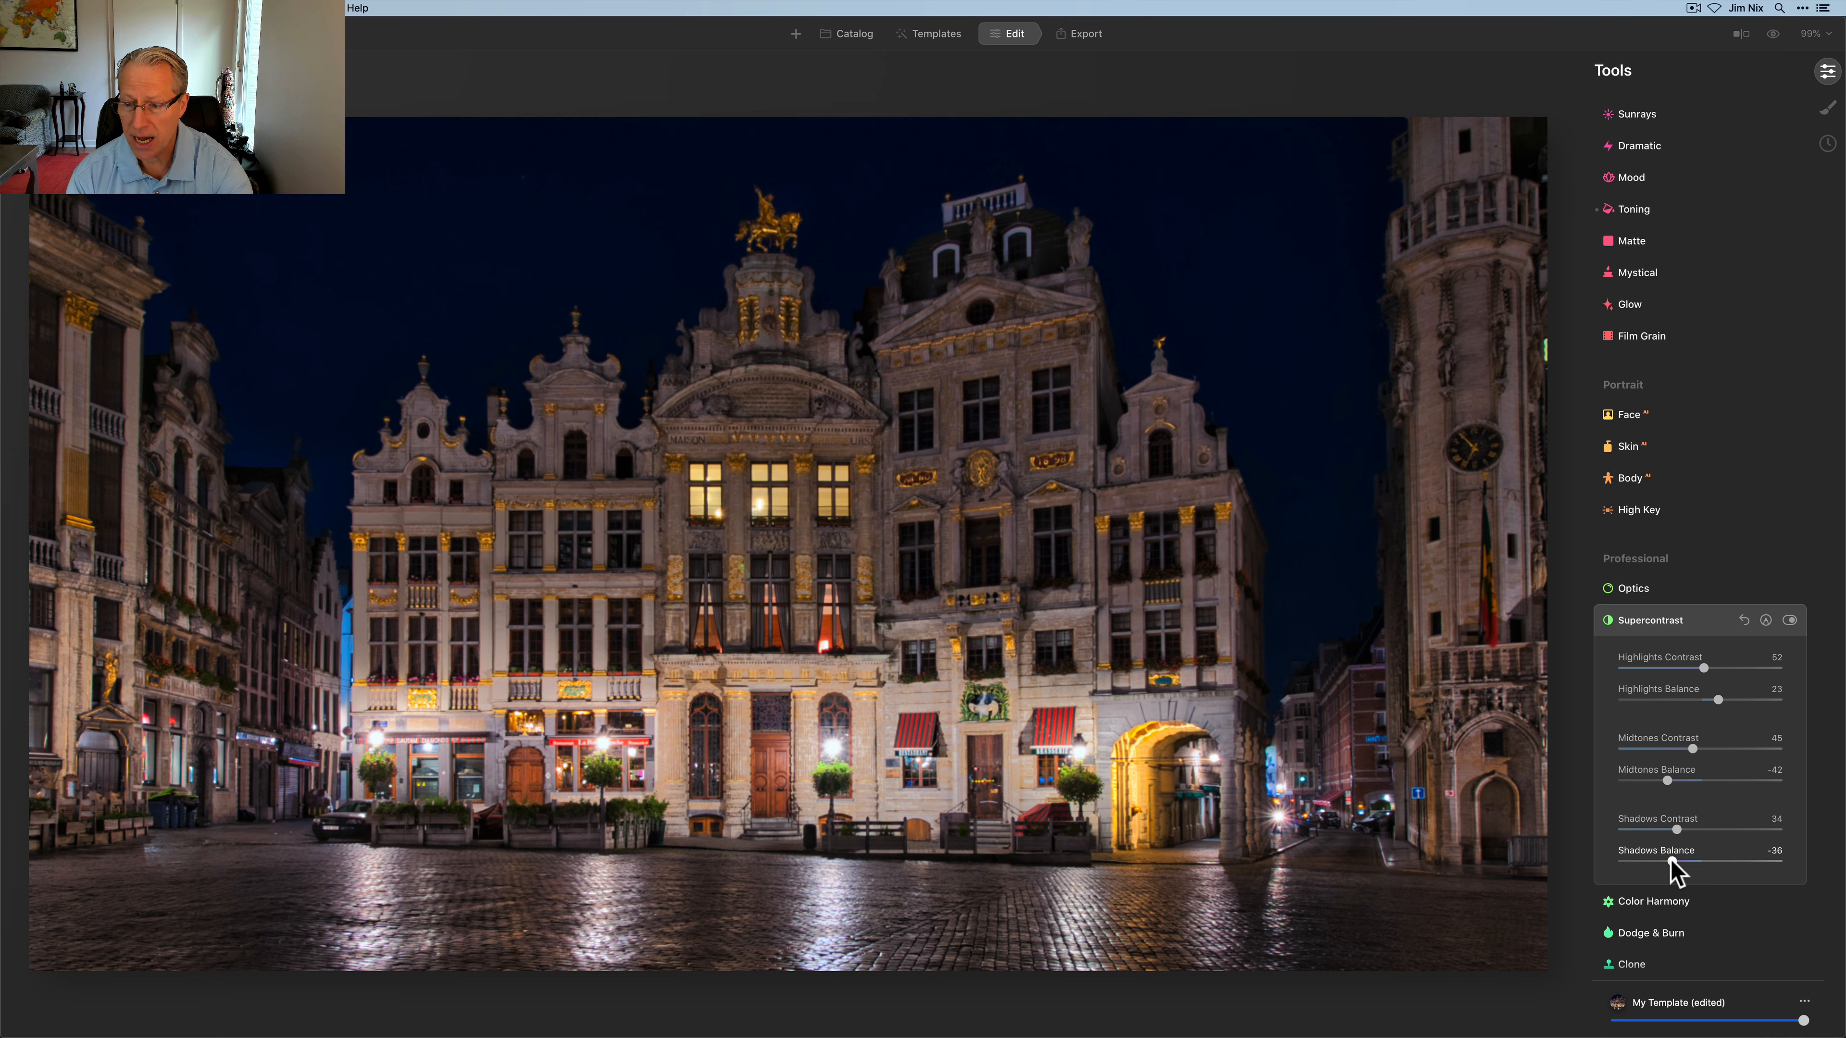
{"action": "left_click_drag", "start_coordinate": [1671, 859], "coordinate": [1669, 861]}
Compare the photo with the Supercontrast adjustments switched off and on, twice, leaving them enabled.
{"action": "left_click", "coordinate": [1789, 620]}
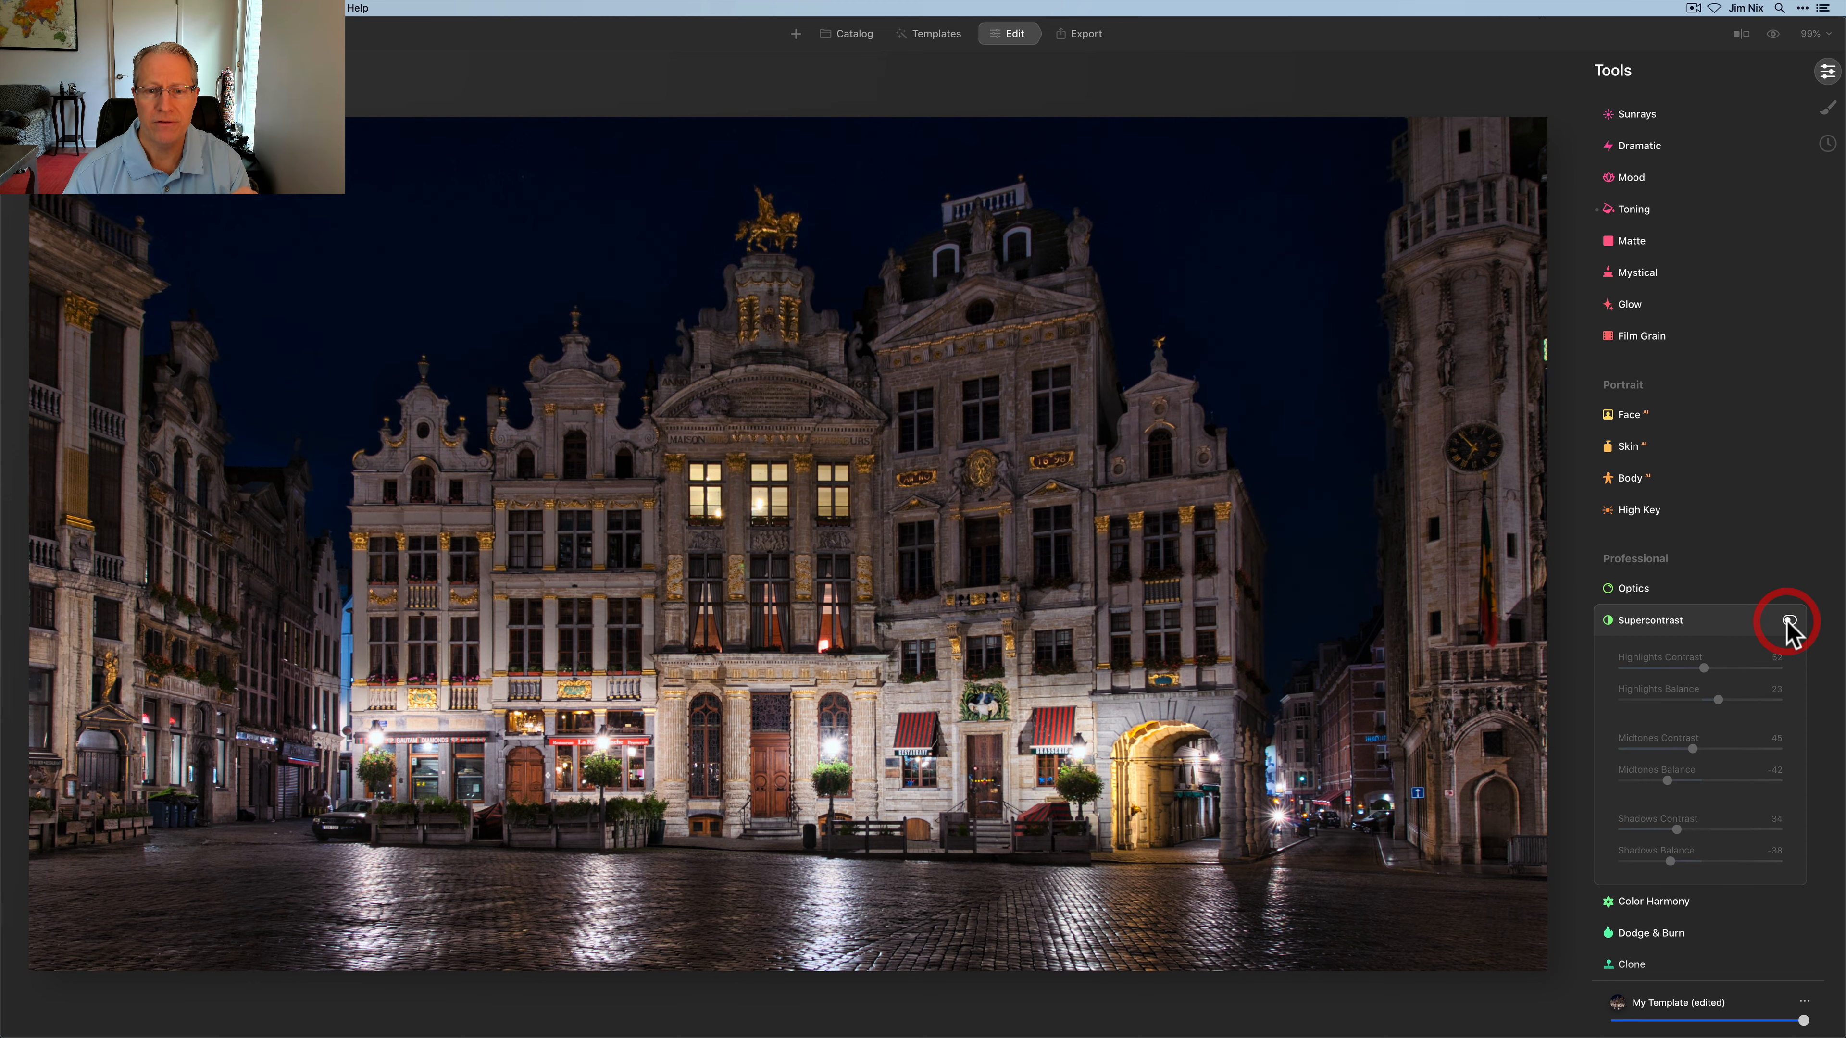
{"action": "left_click", "coordinate": [1788, 620]}
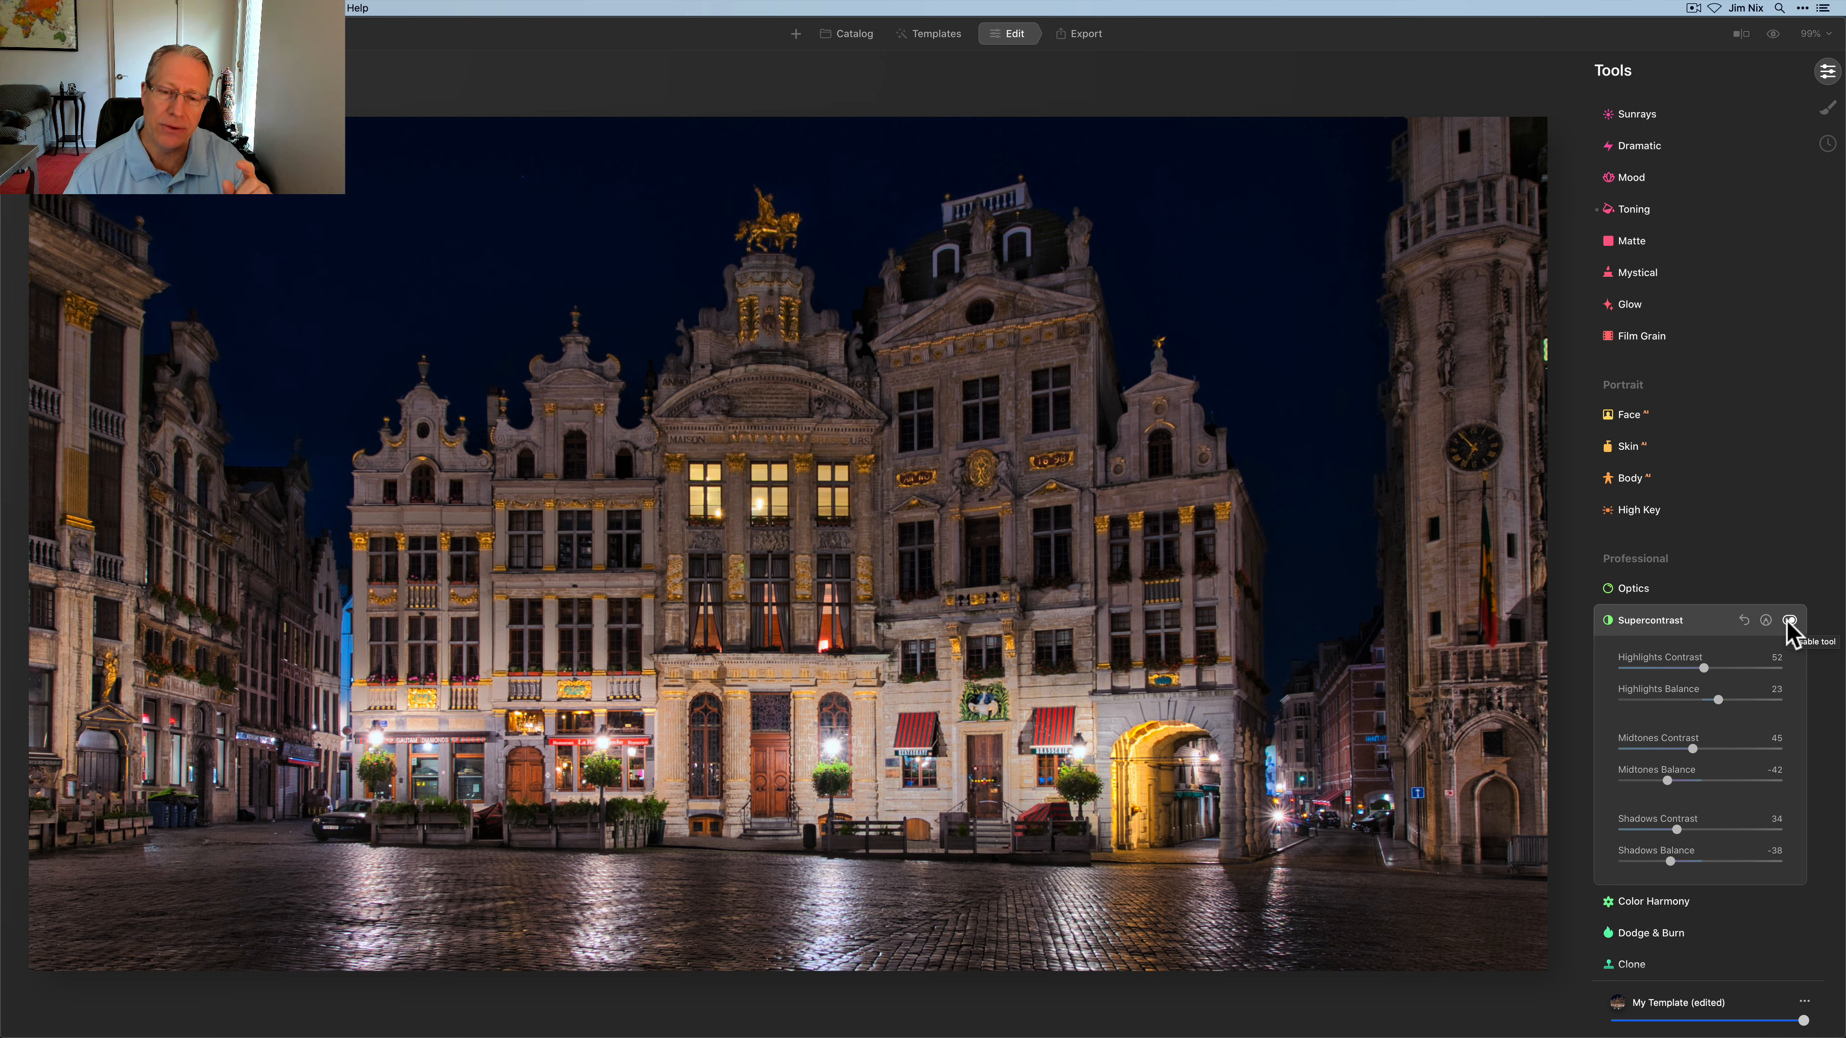
{"action": "left_click", "coordinate": [1789, 620]}
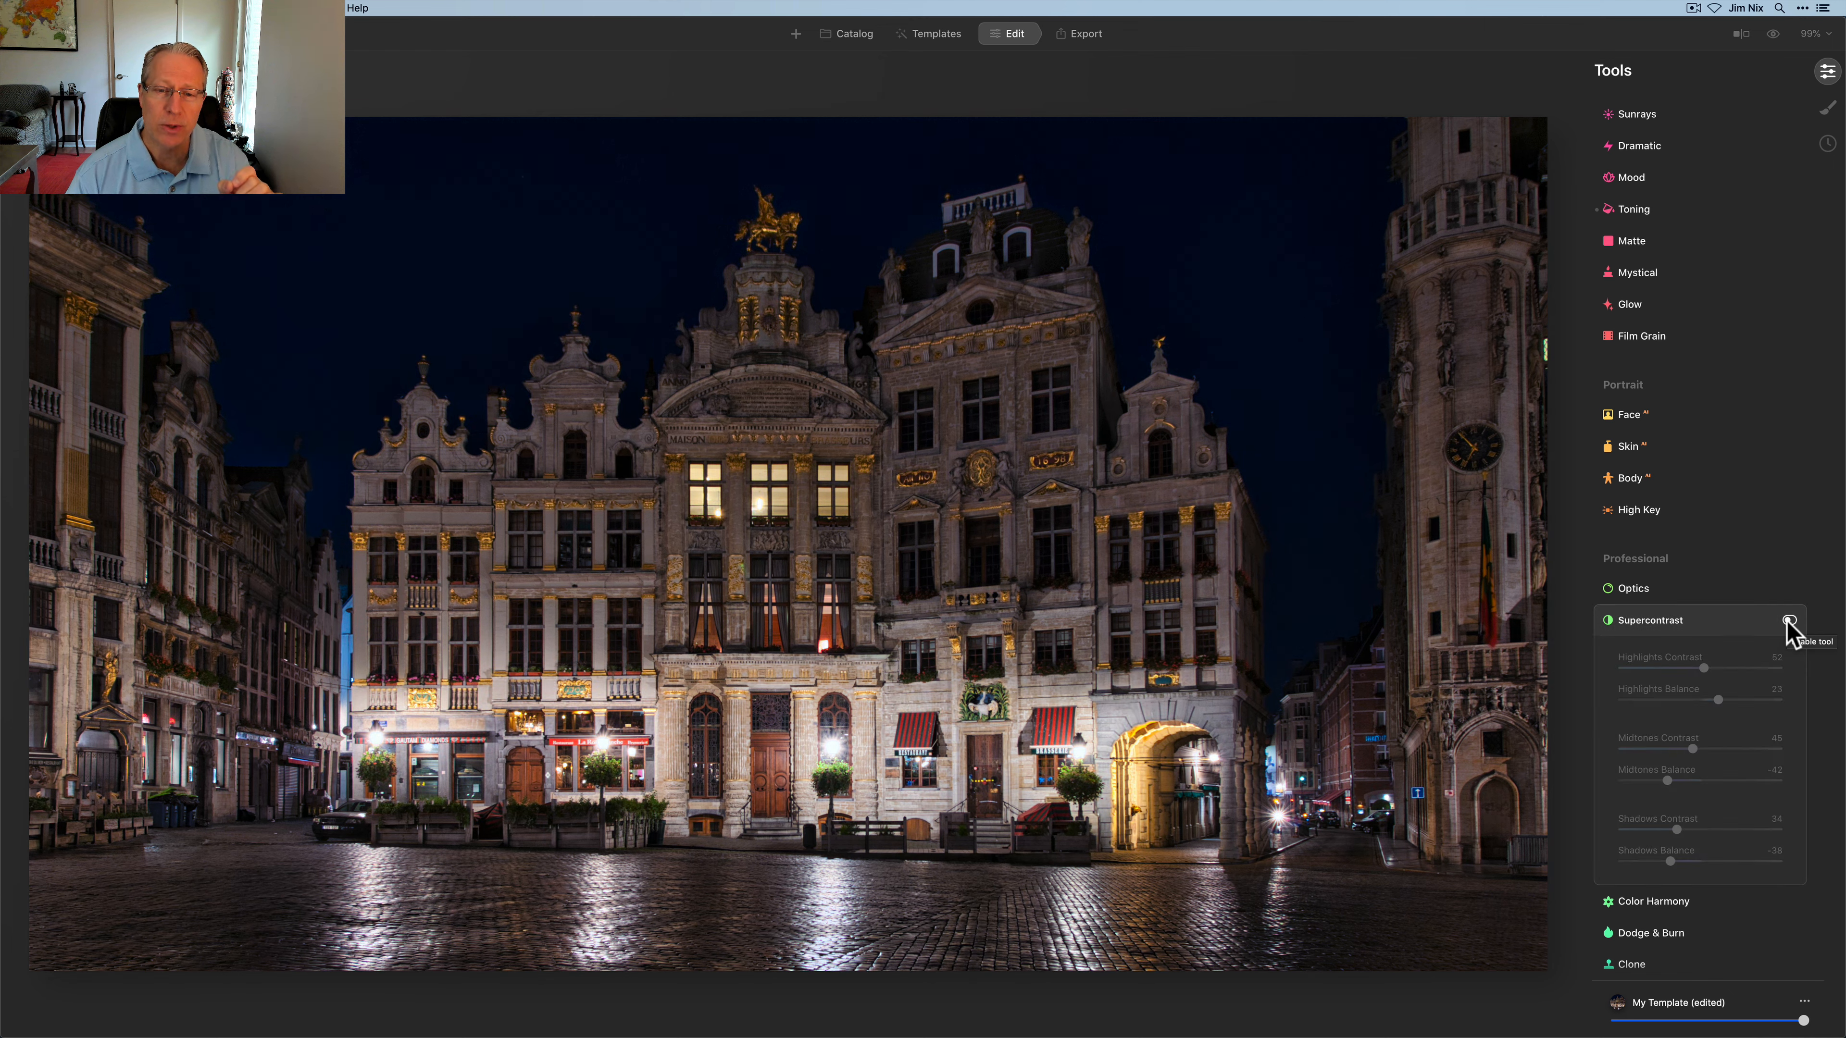
{"action": "left_click", "coordinate": [1789, 620]}
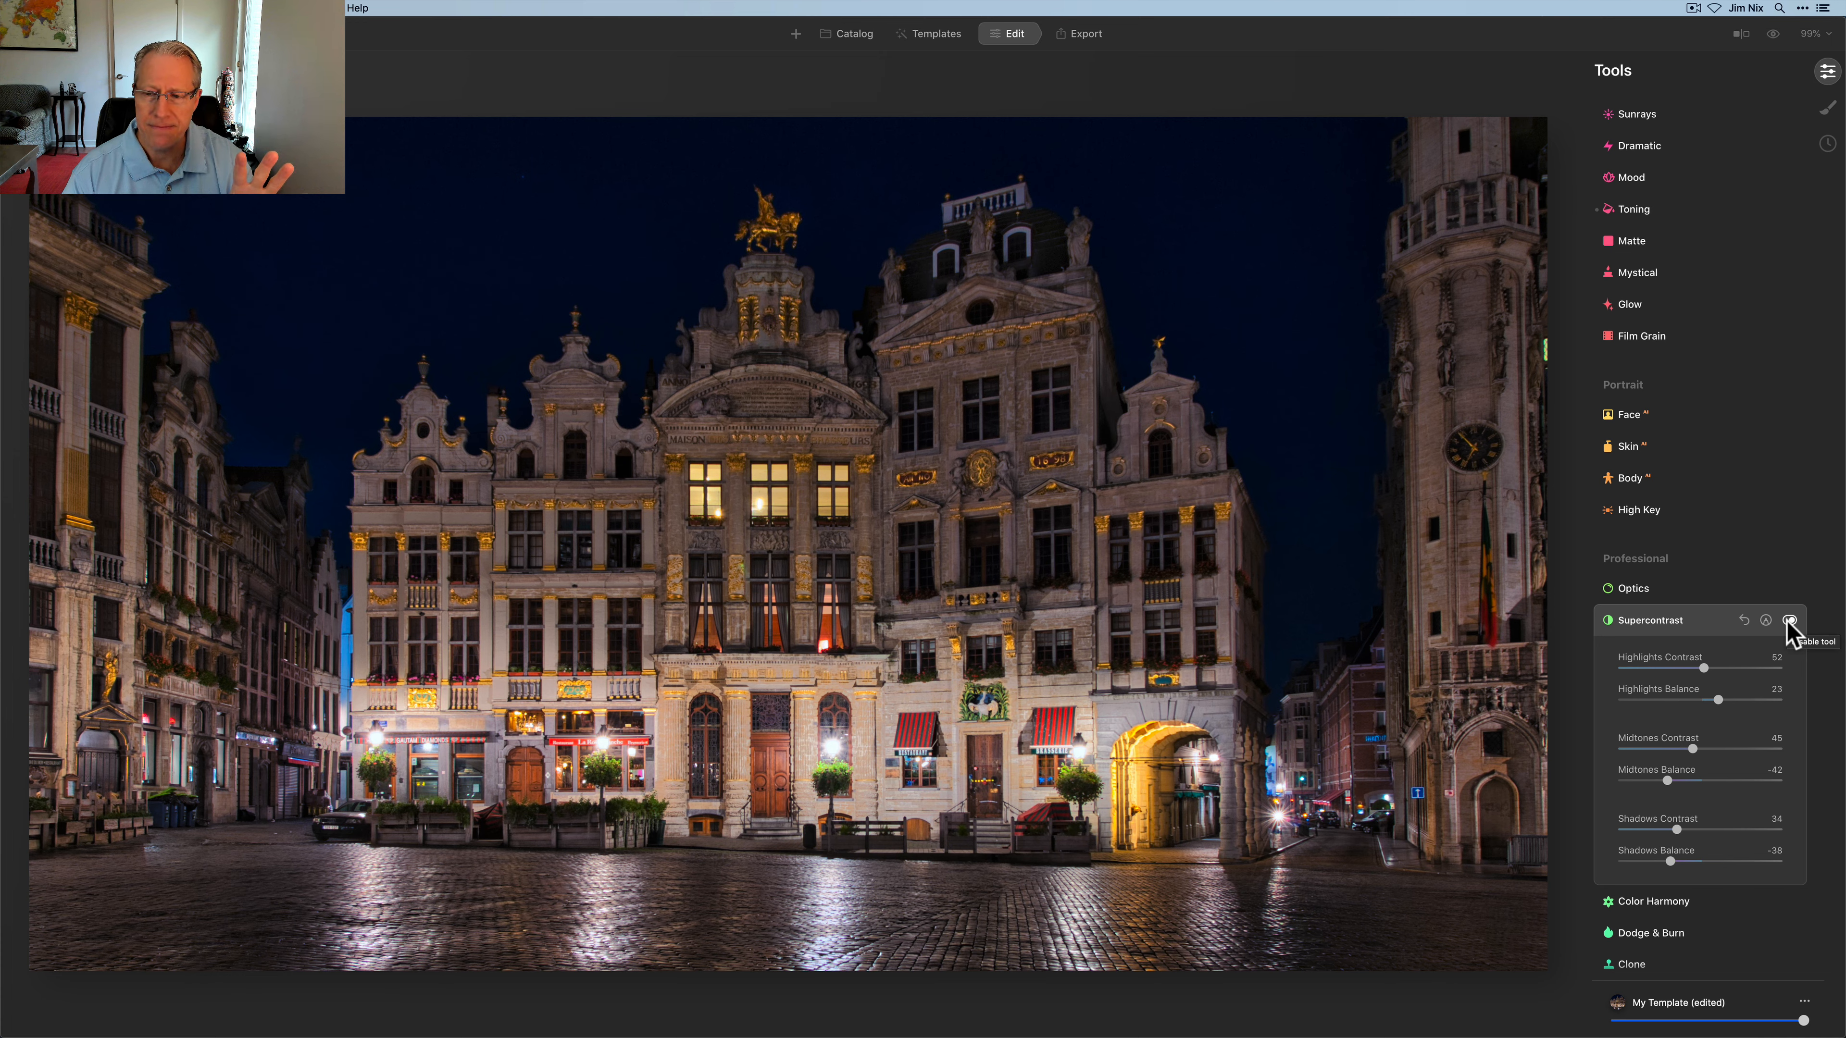
Set the Toning amount to 40 and collapse the Toning tool.
{"action": "scroll", "coordinate": [1635, 413], "scroll_direction": "up", "scroll_amount": 3}
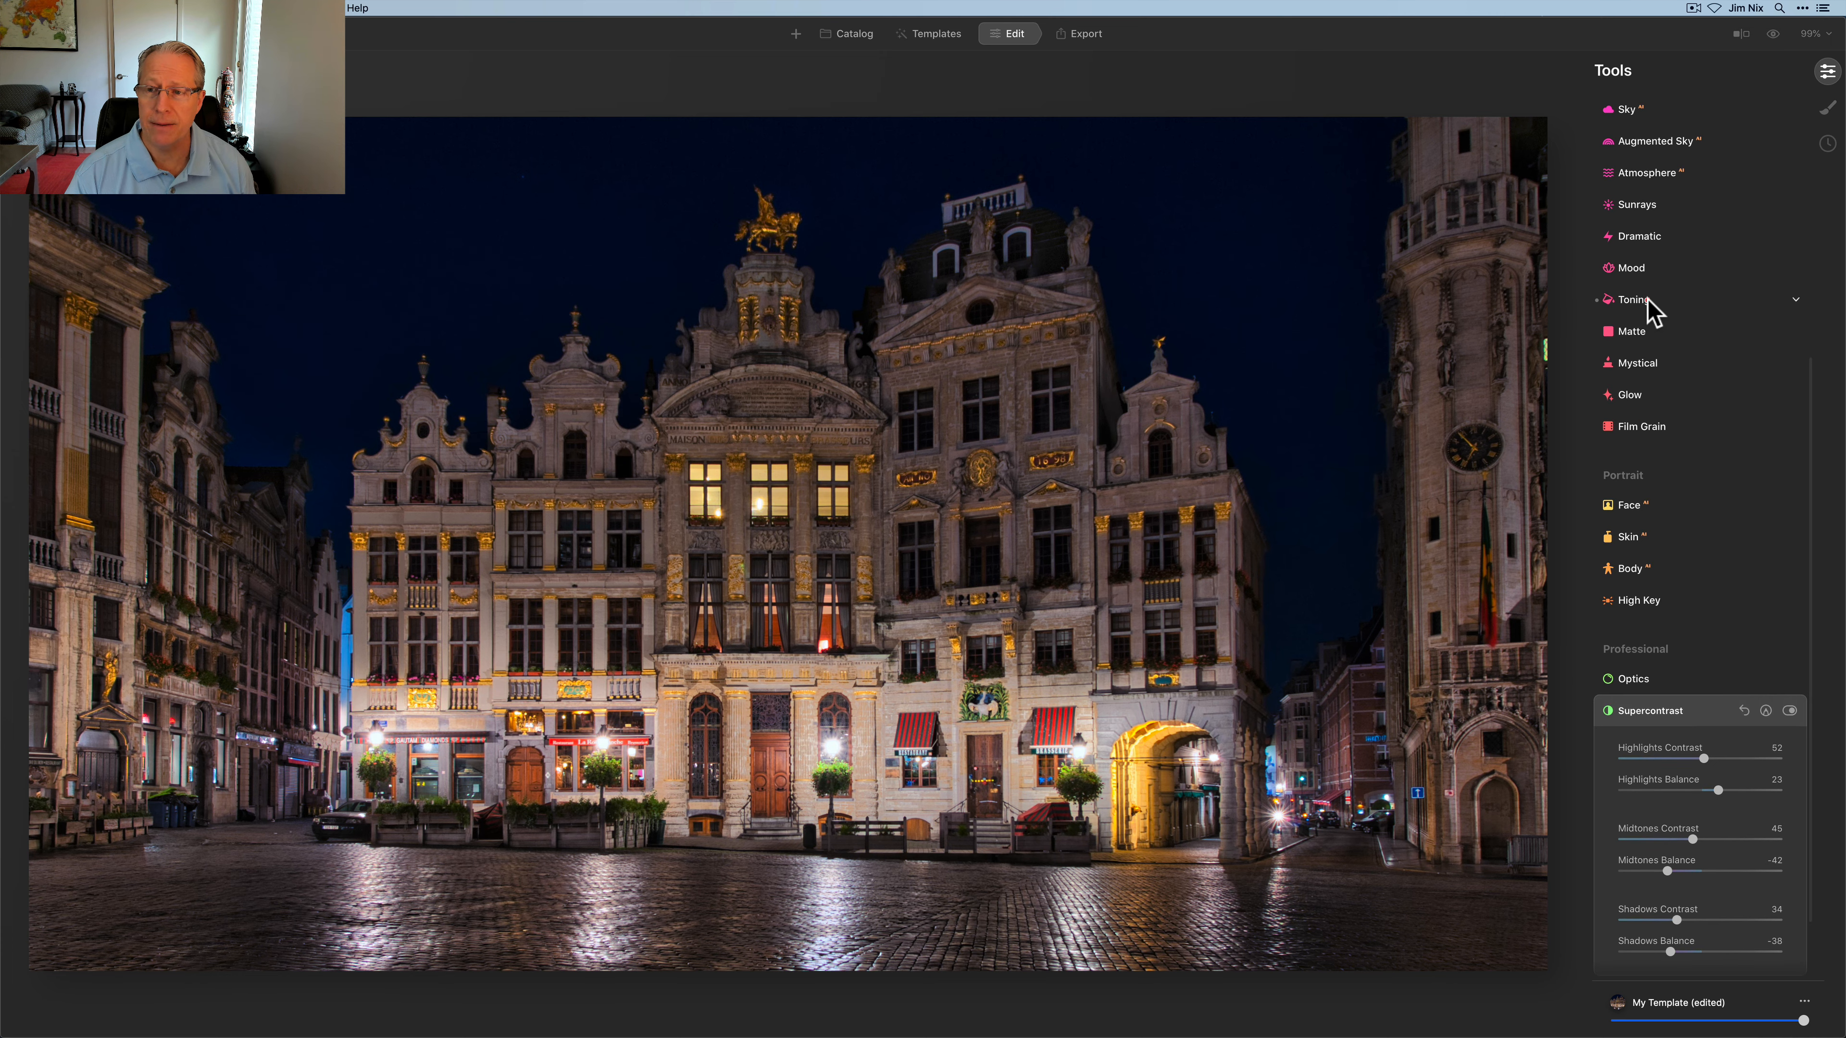
{"action": "left_click", "coordinate": [1644, 294]}
{"action": "mouse_move", "coordinate": [1665, 352]}
{"action": "left_mouse_down"}
{"action": "mouse_move", "coordinate": [1702, 349]}
{"action": "mouse_move", "coordinate": [1686, 348]}
{"action": "left_mouse_up"}
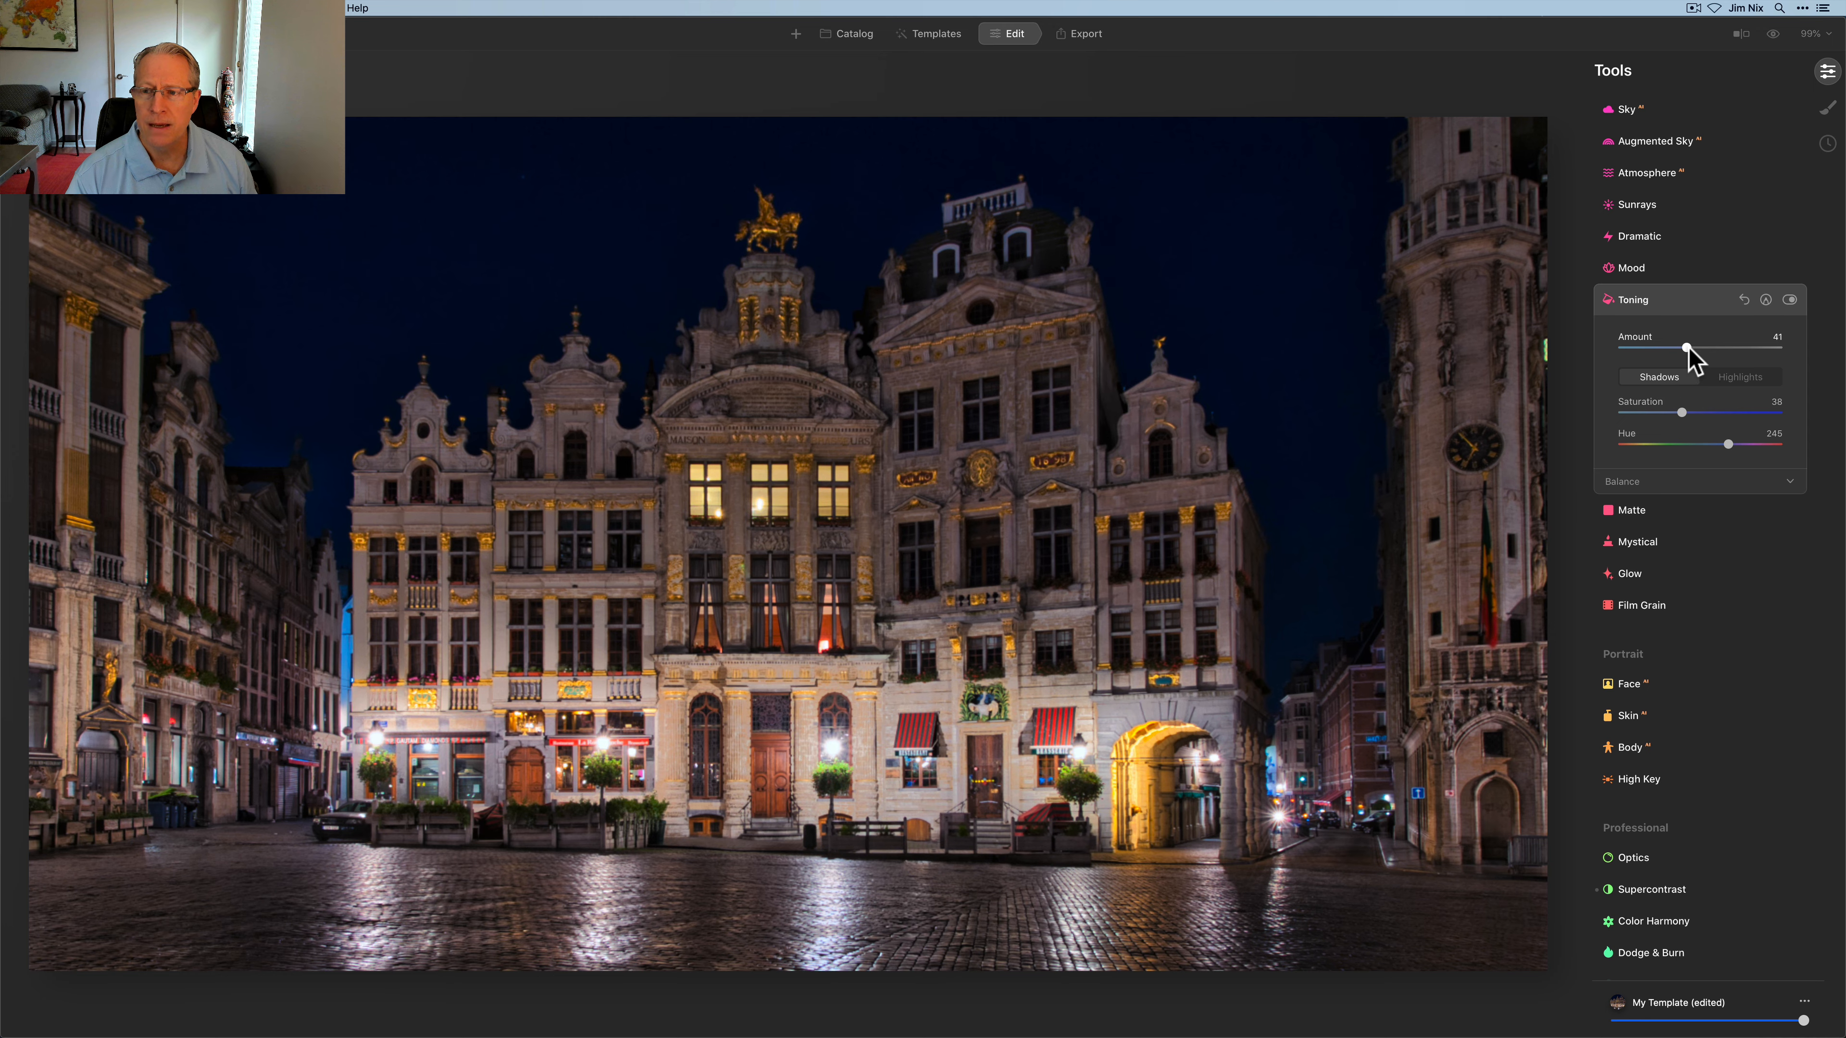
{"action": "left_click", "coordinate": [1685, 349]}
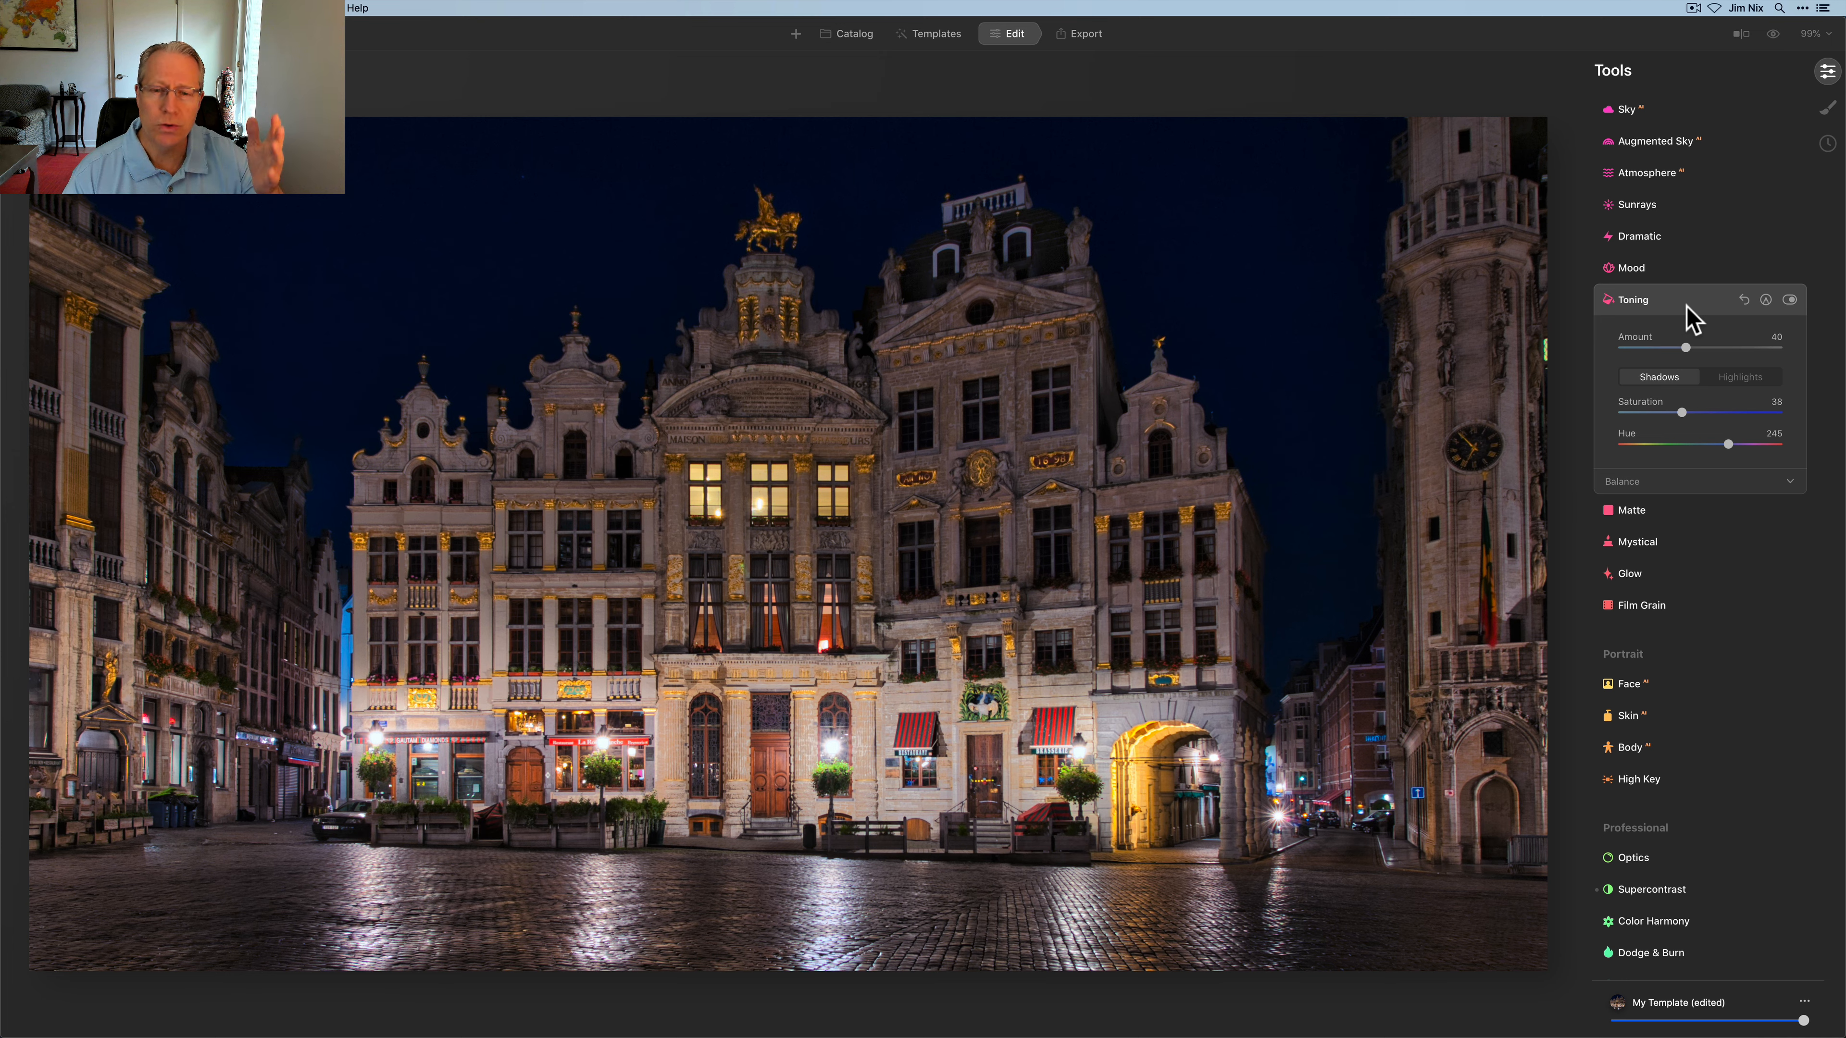
{"action": "left_click", "coordinate": [1686, 318]}
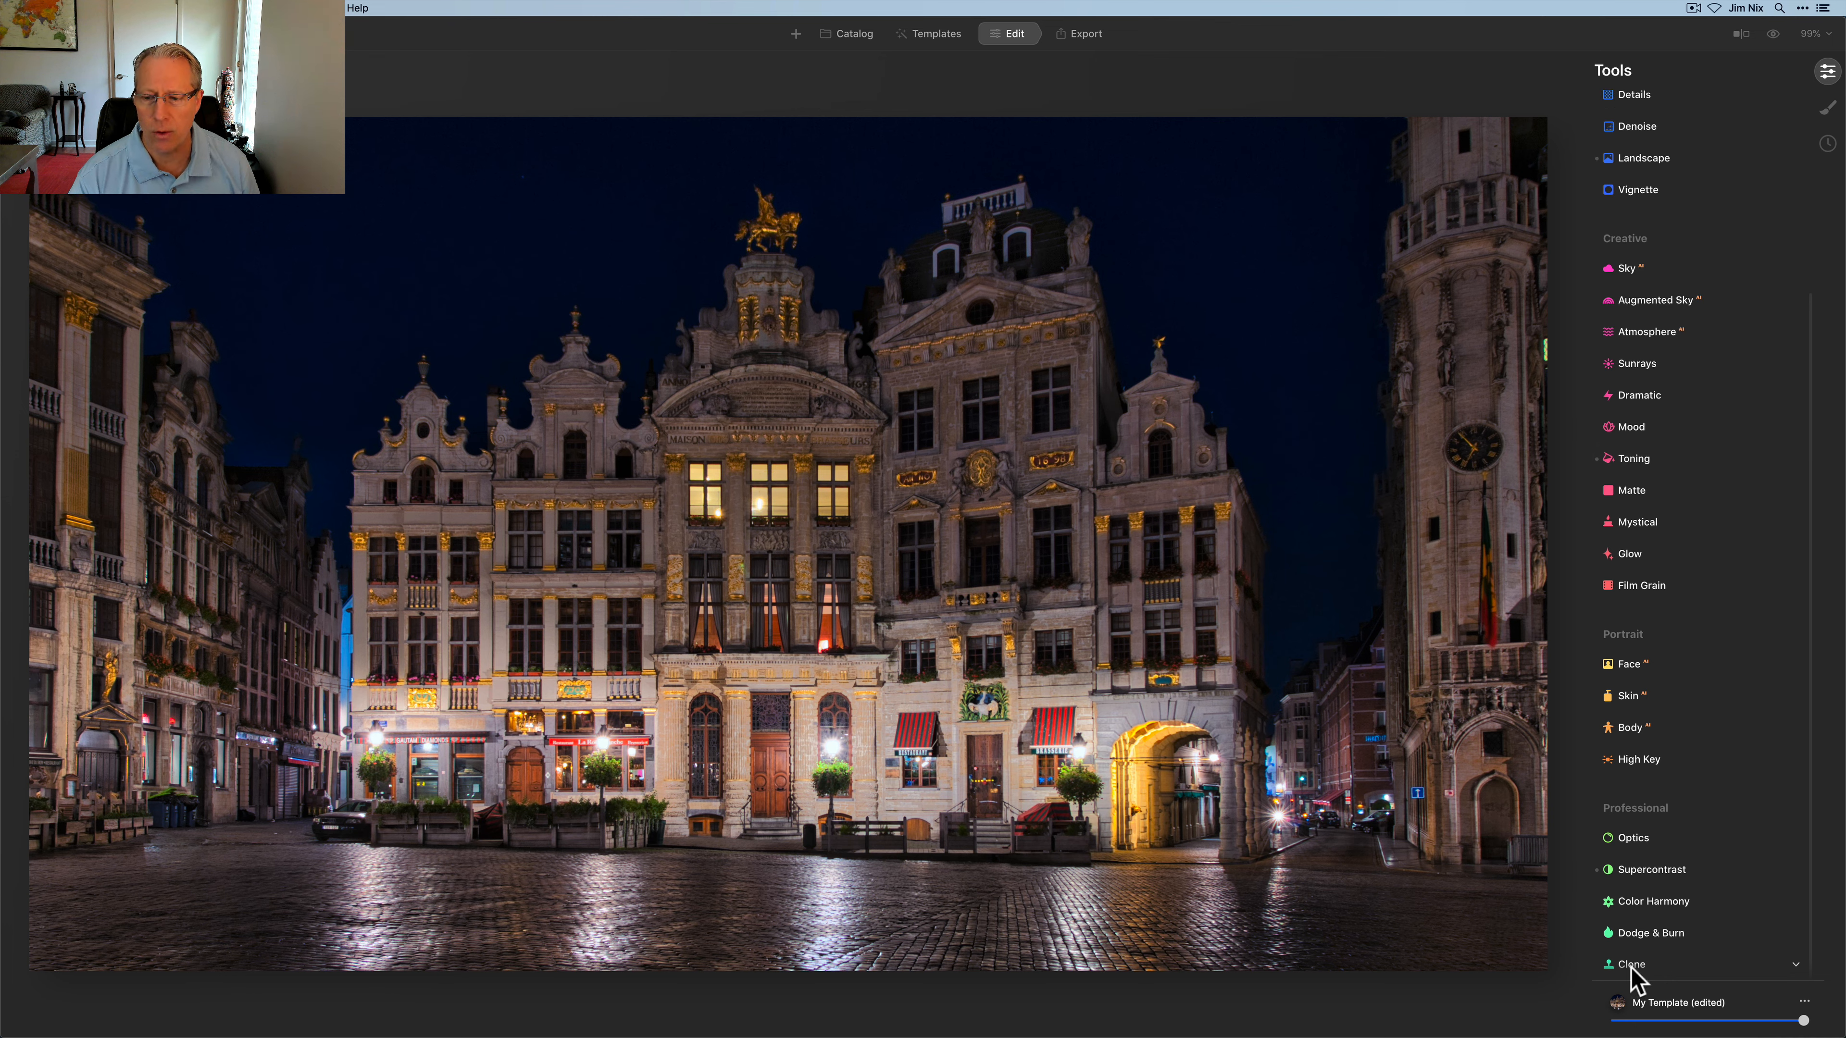
Reopen Supercontrast, check the photo once more without and with its effect, and collapse the tool.
{"action": "left_click", "coordinate": [1655, 870]}
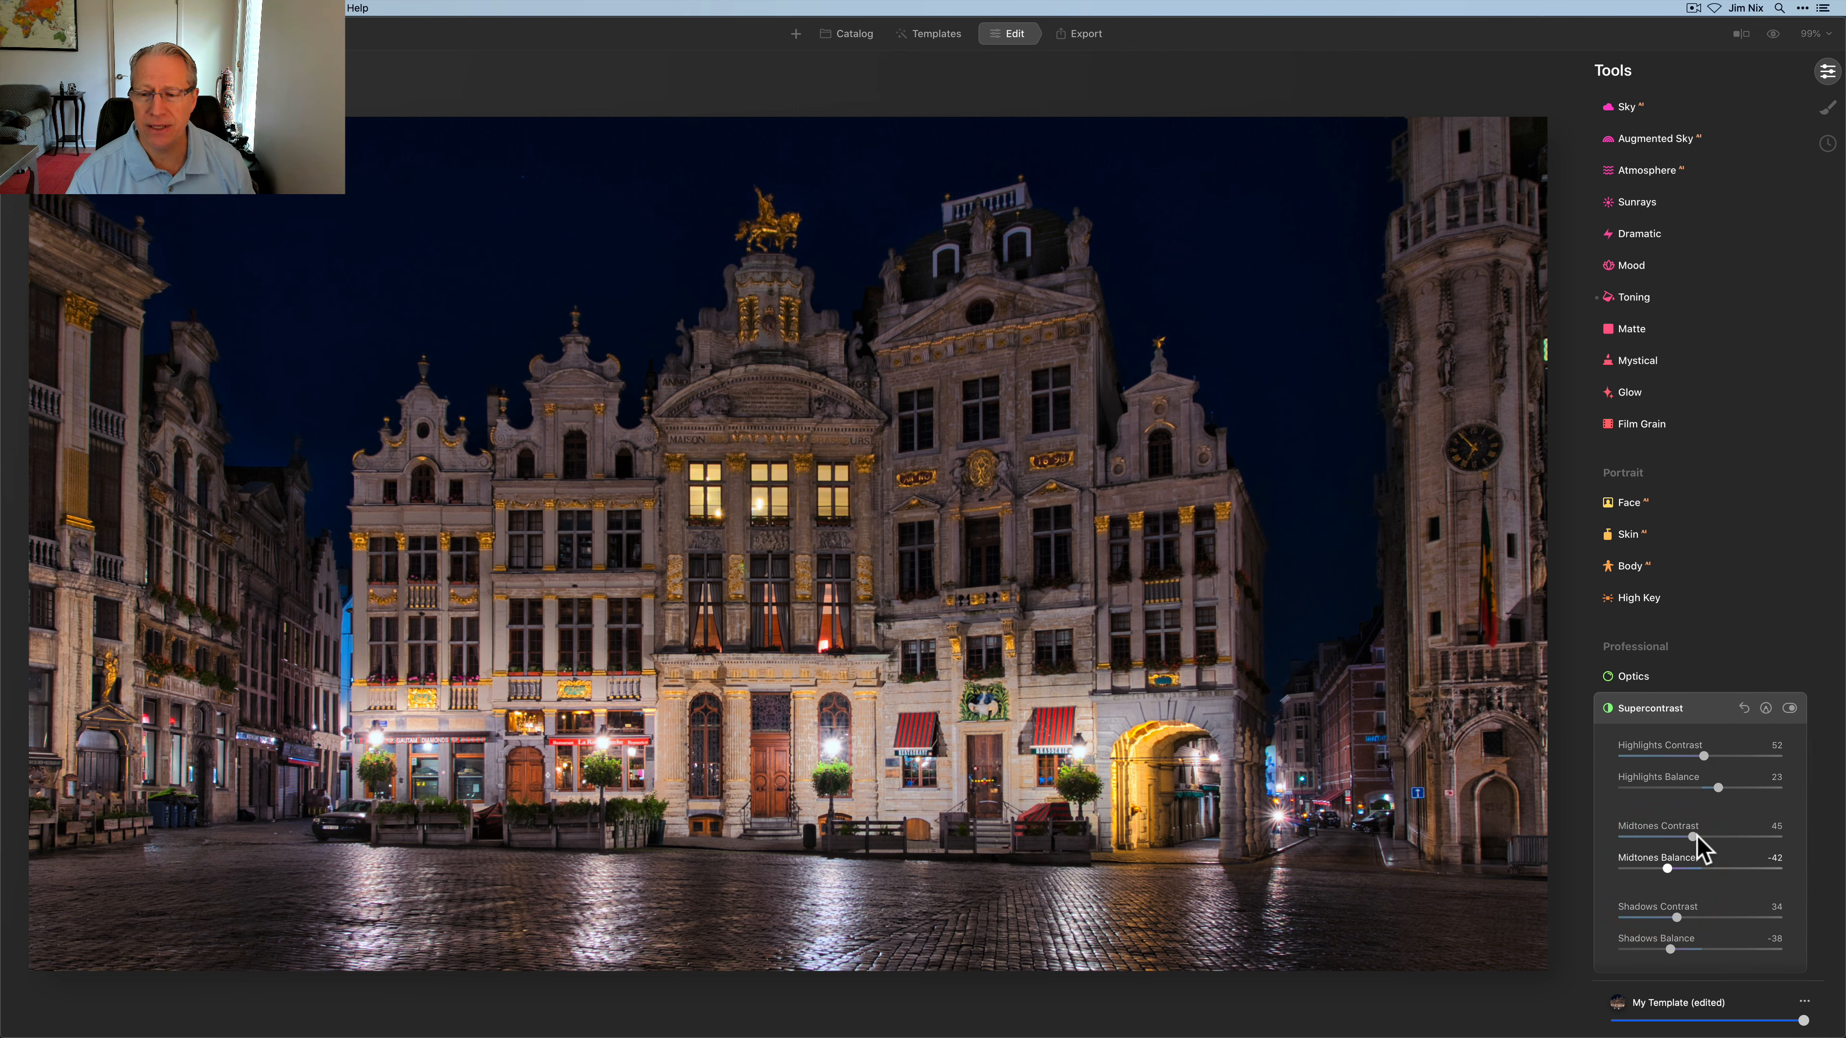
{"action": "left_click", "coordinate": [1789, 709]}
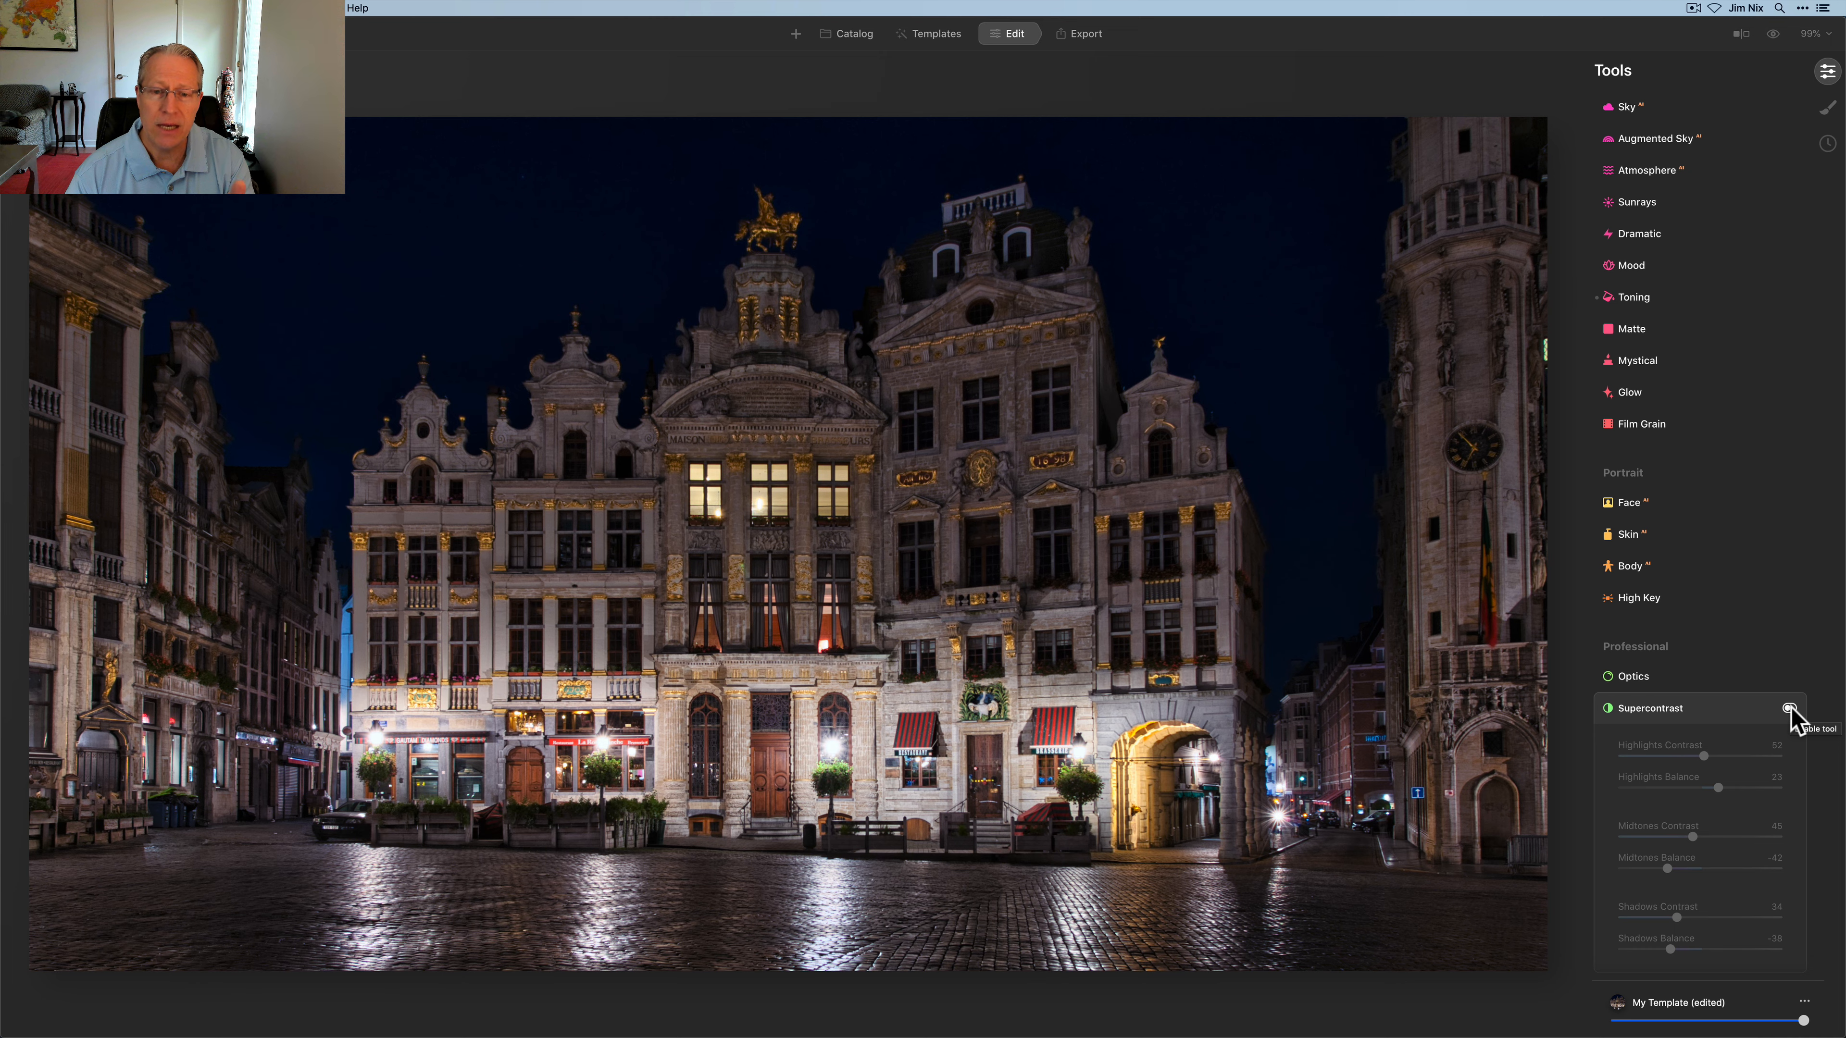
{"action": "left_click", "coordinate": [1788, 709]}
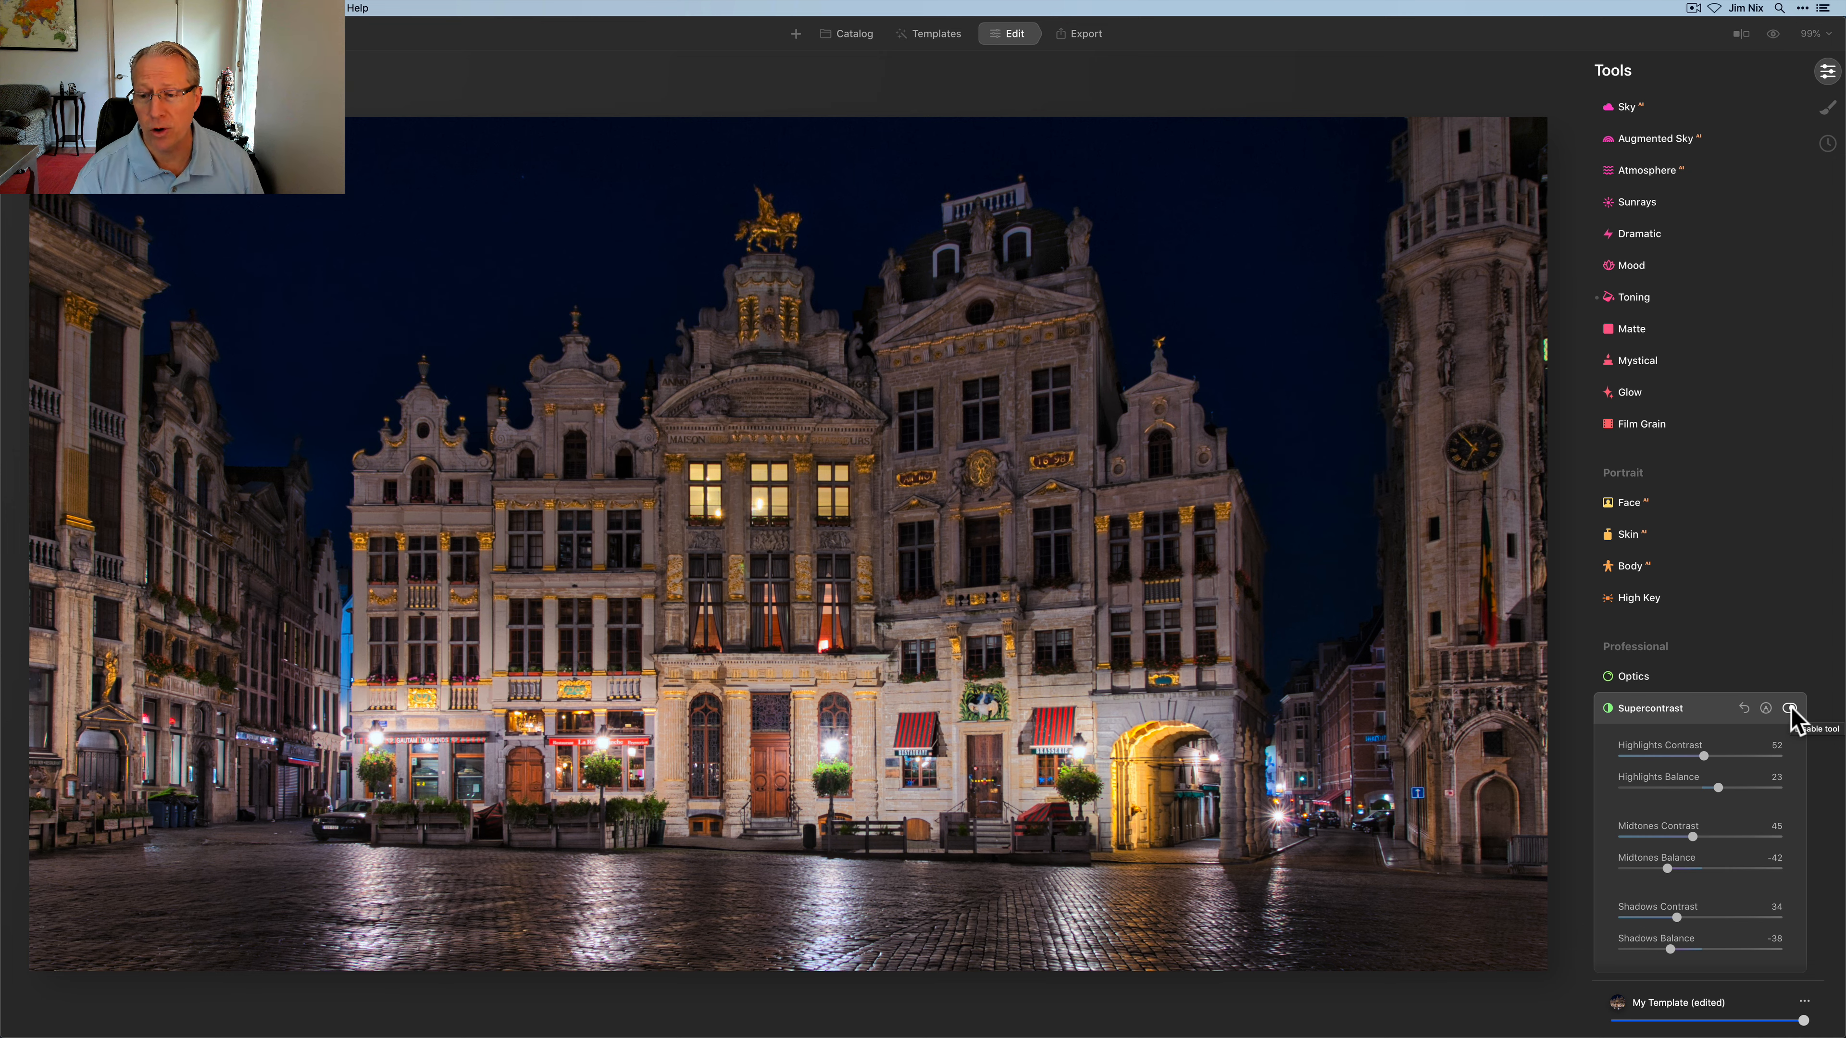
{"action": "left_click", "coordinate": [1718, 712]}
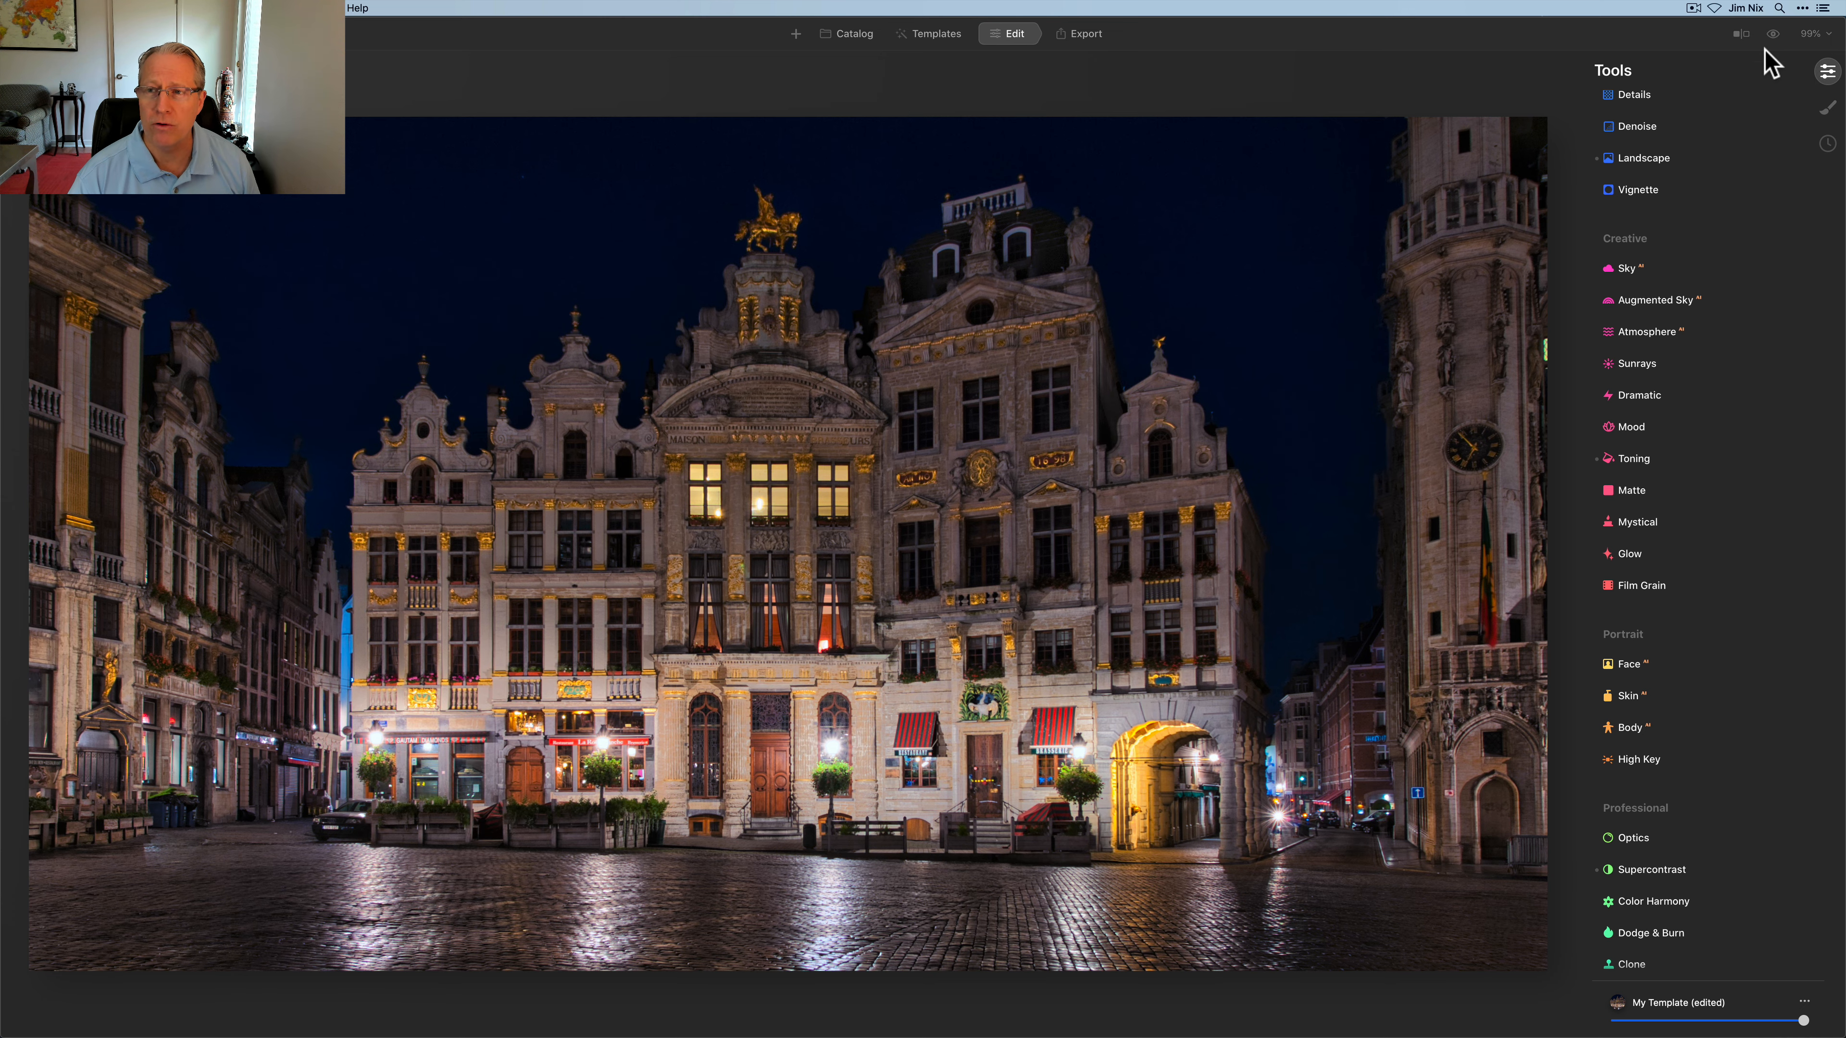
Compare the original and edited photo with the sliding before/after split, and again with the full-image preview of the original.
{"action": "left_click", "coordinate": [1741, 34]}
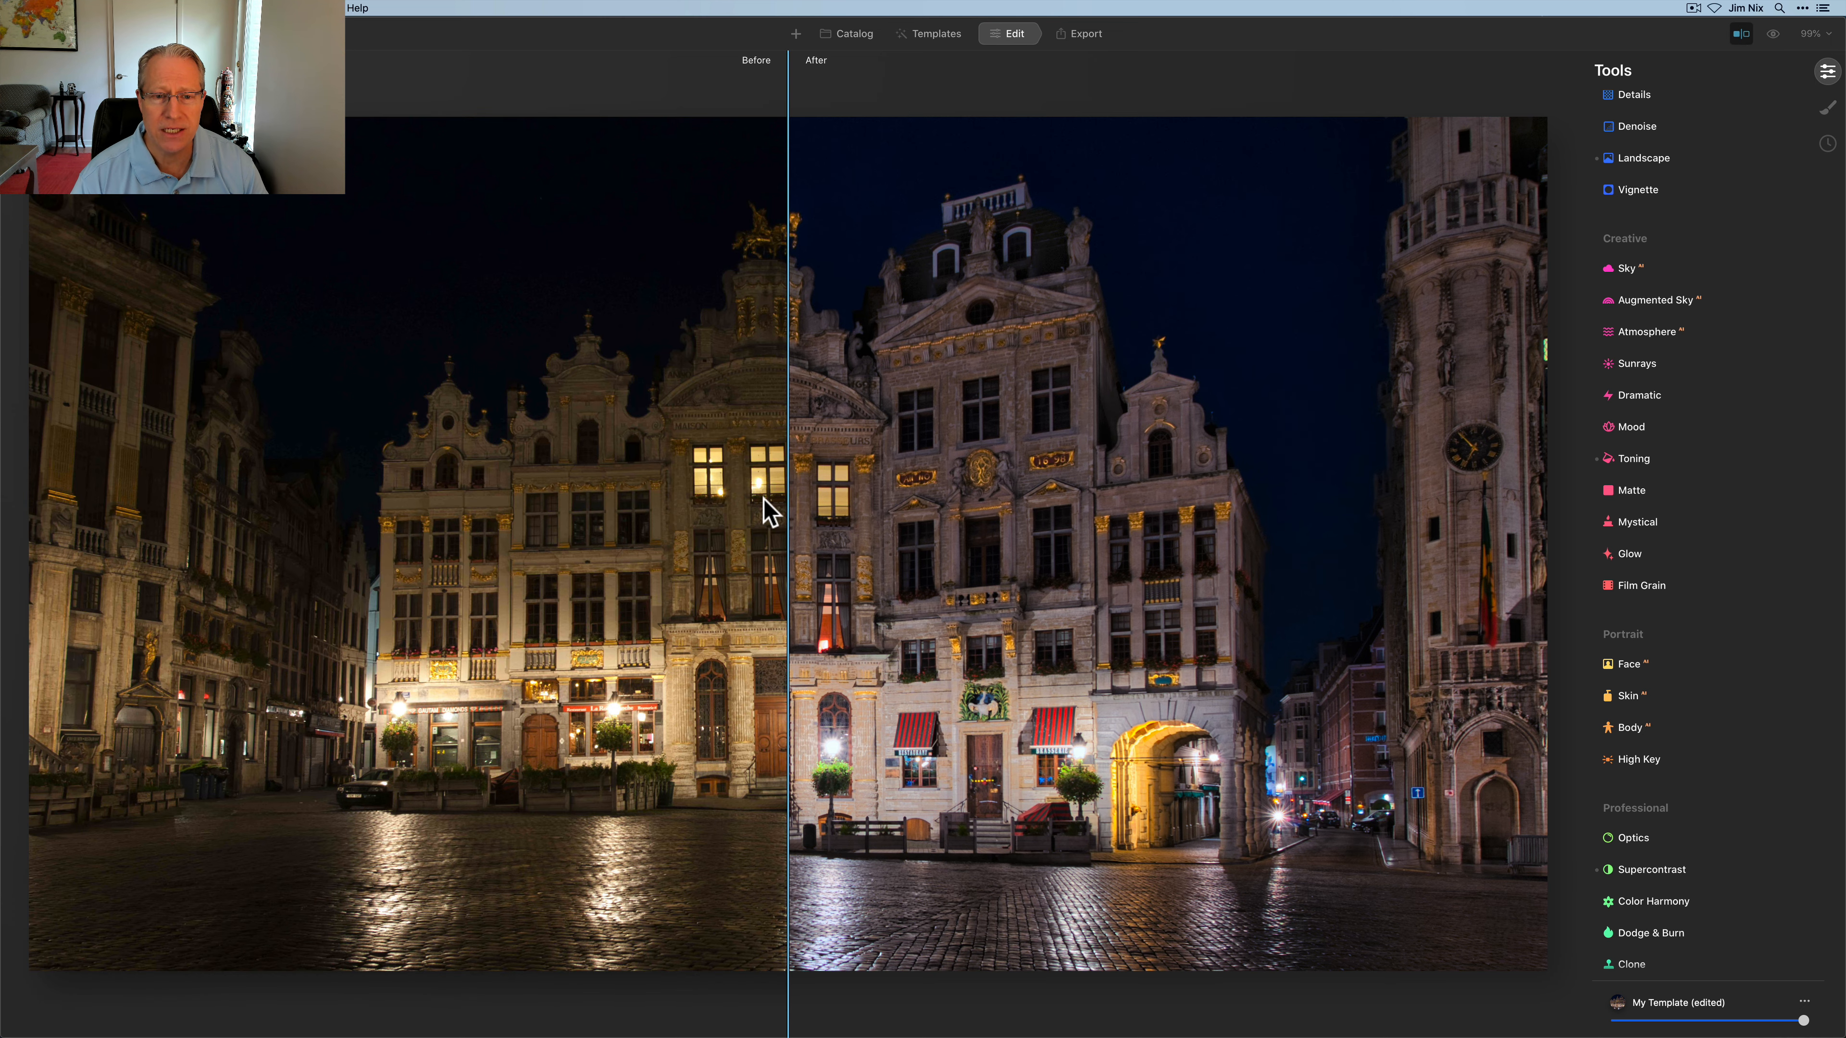
{"action": "left_click_drag", "start_coordinate": [785, 467], "coordinate": [1361, 474]}
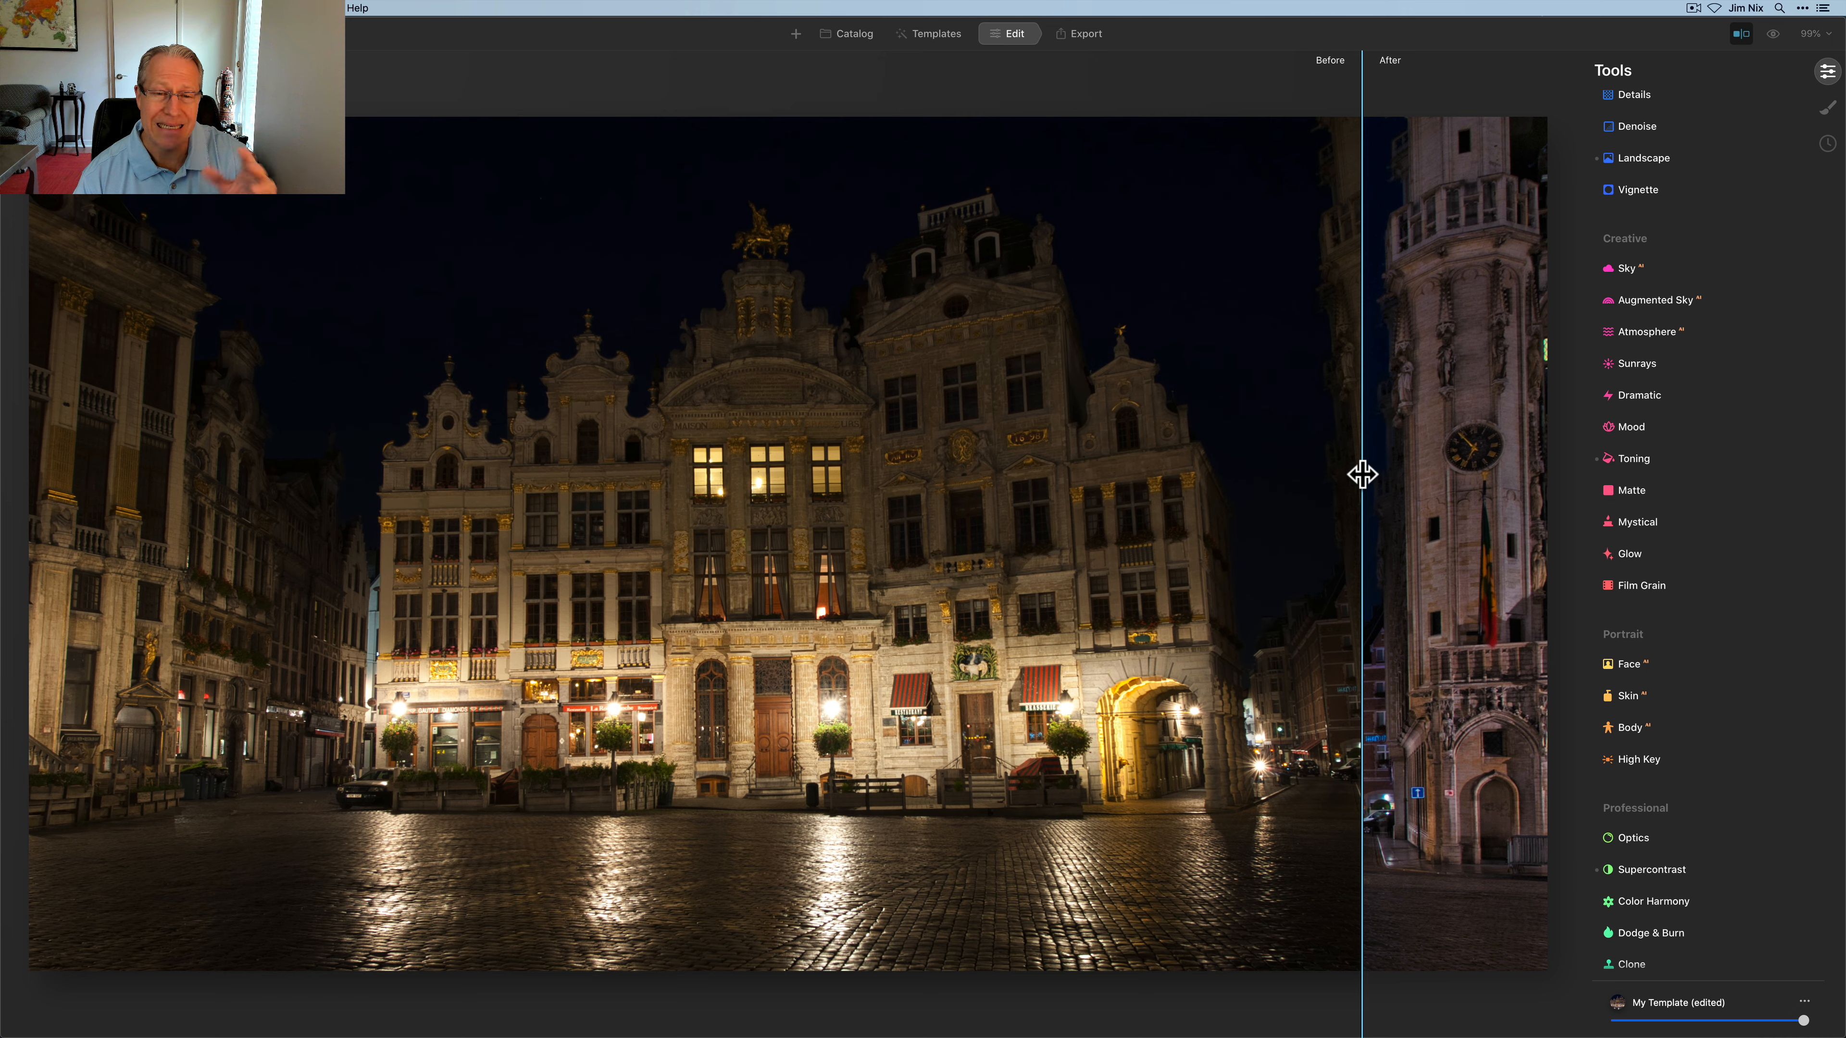
{"action": "left_click_drag", "start_coordinate": [1362, 474], "coordinate": [684, 540]}
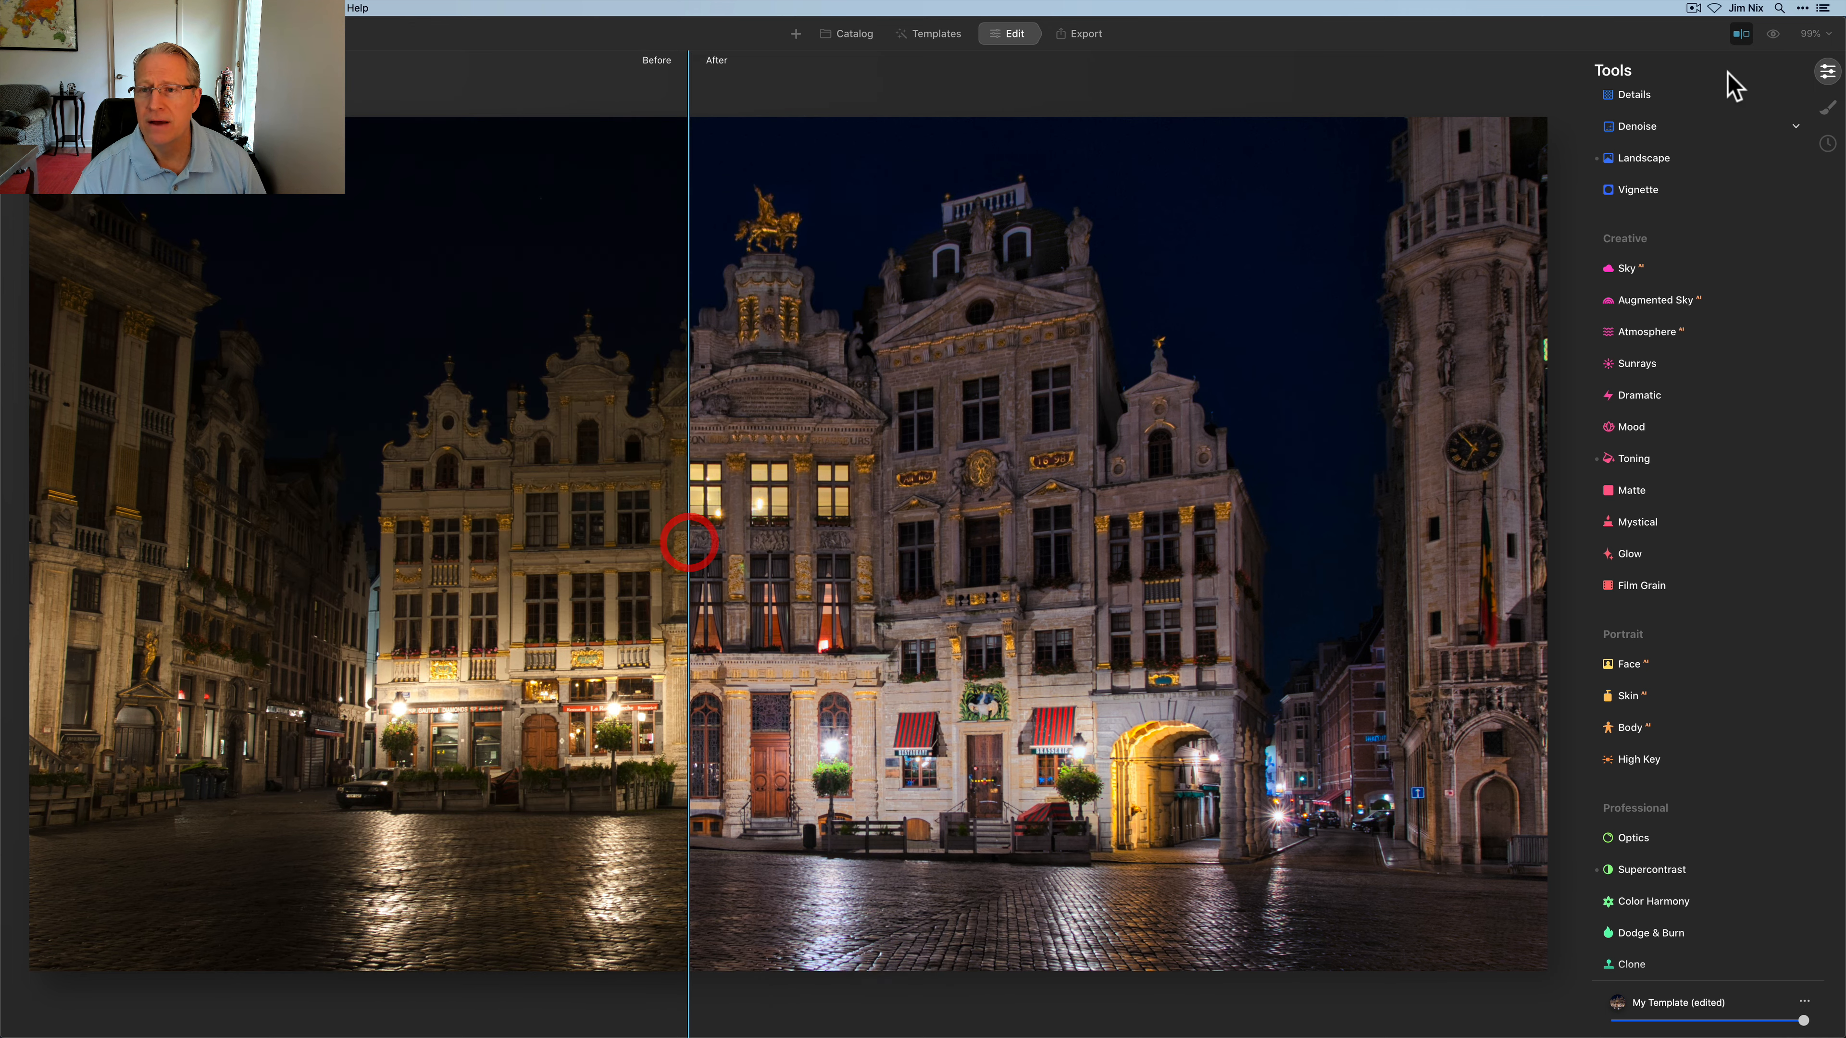
{"action": "left_click", "coordinate": [1739, 34]}
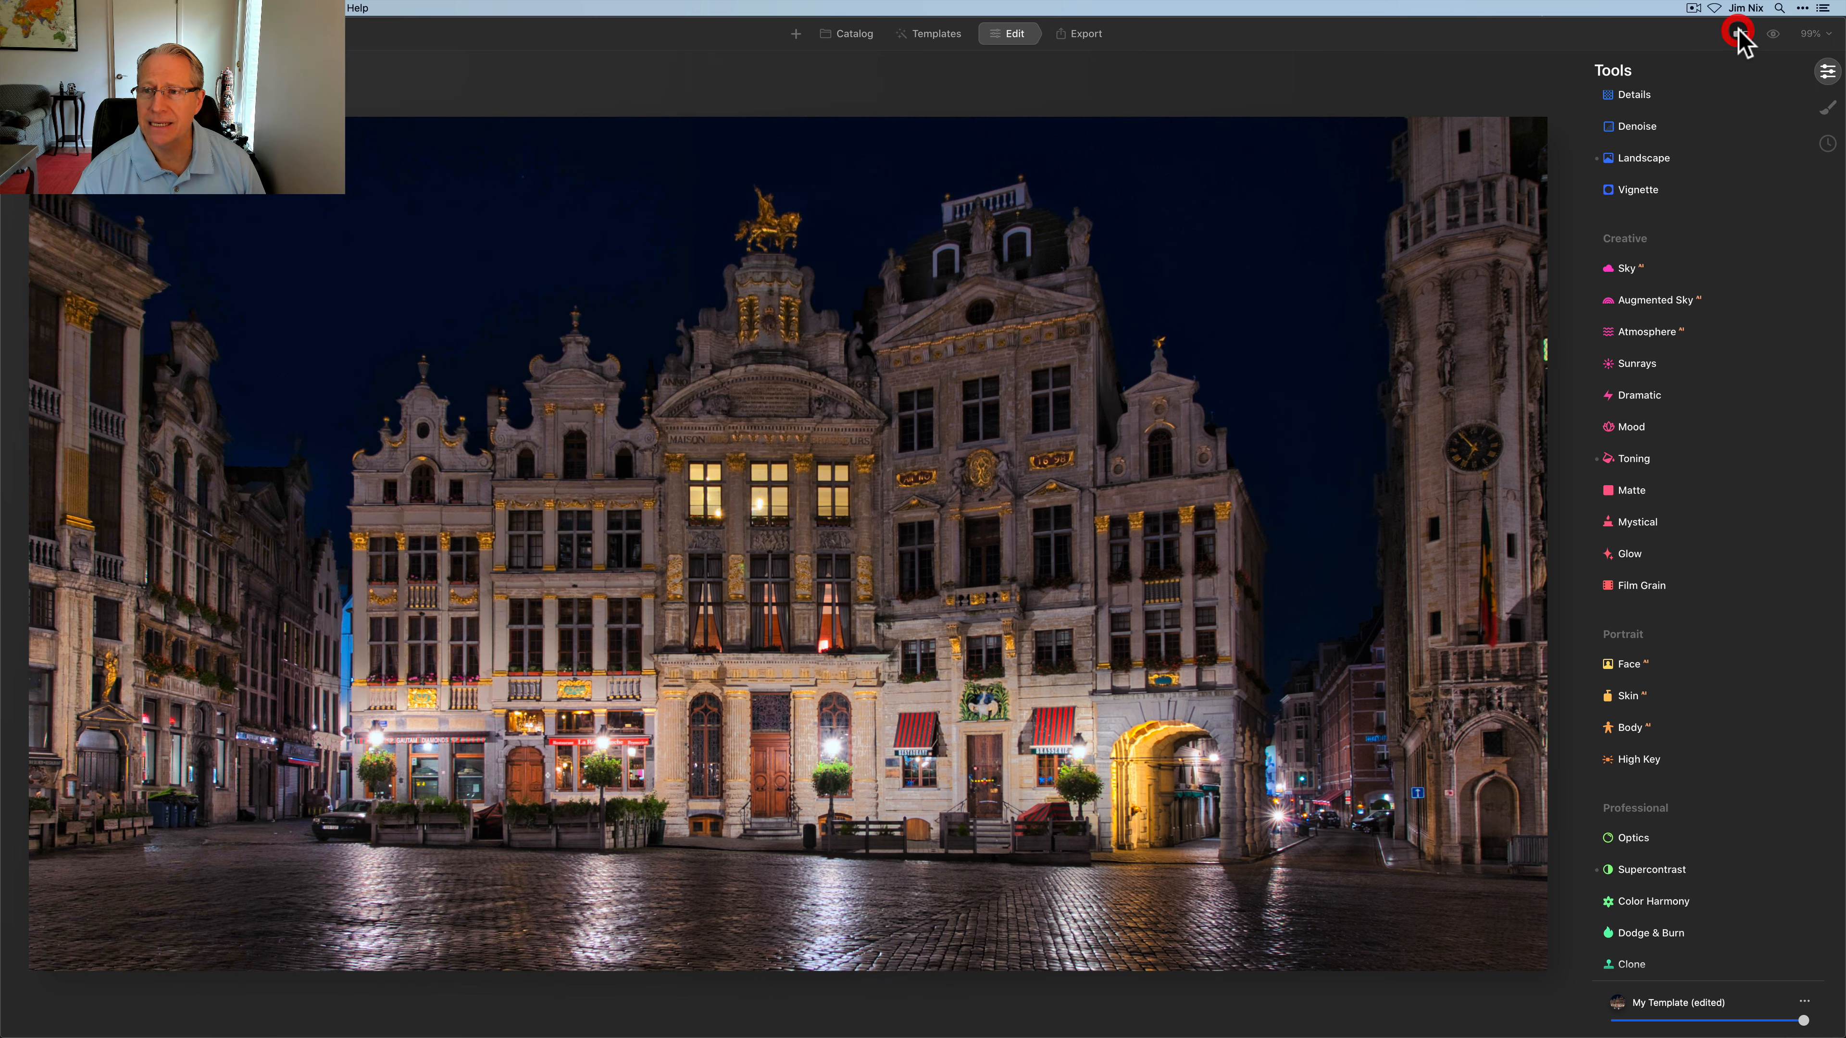
{"action": "left_click", "coordinate": [1773, 34]}
{"action": "left_click", "coordinate": [1773, 34]}
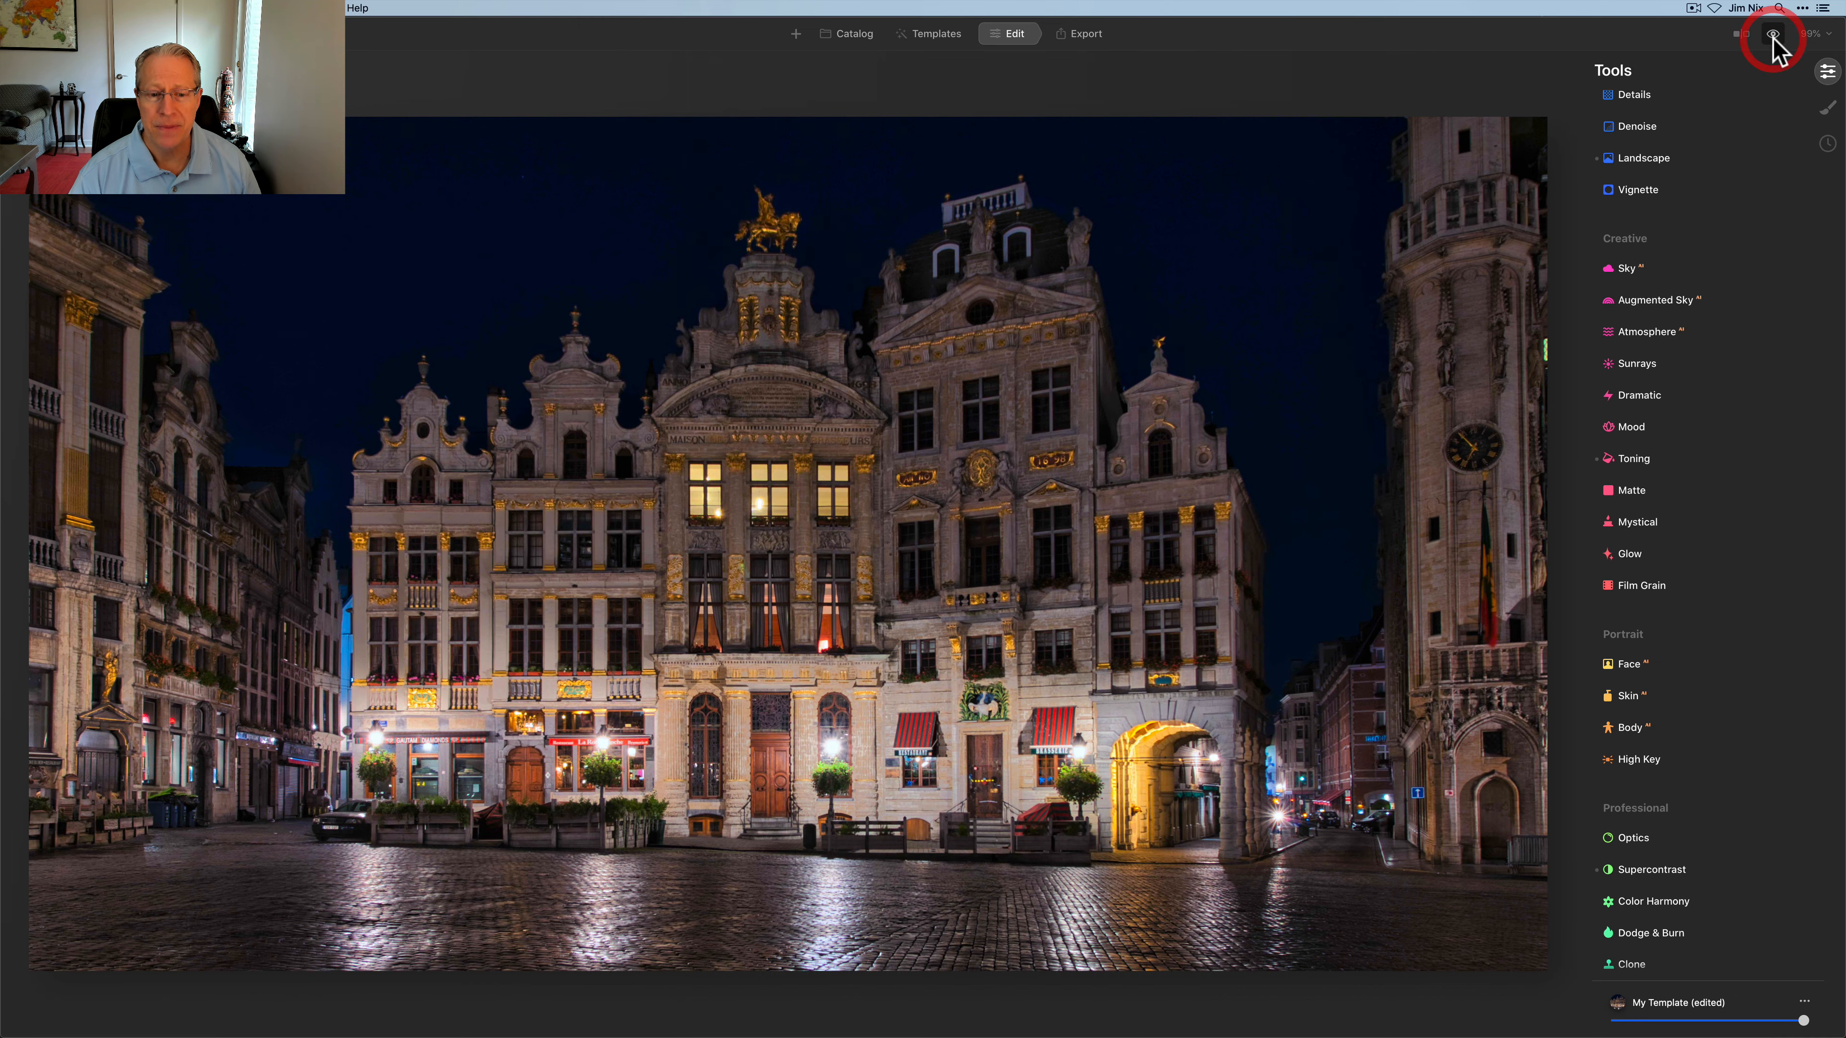